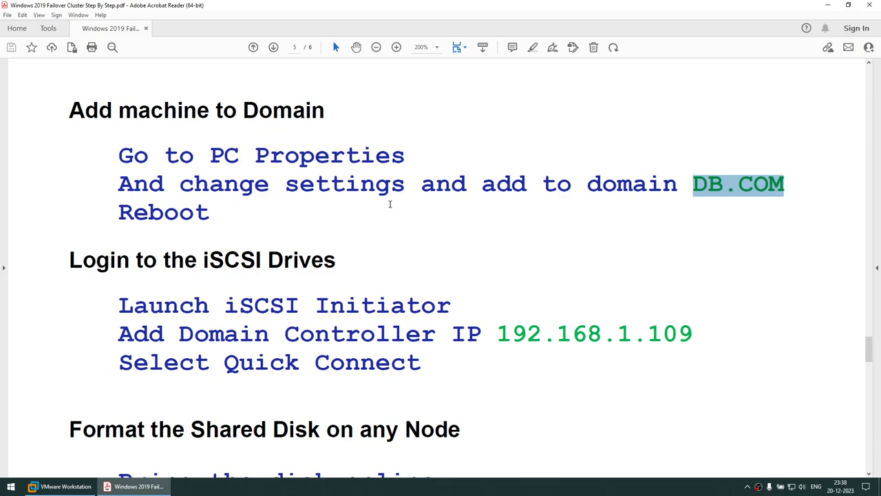
# - Highlight the iSCSI Initiator step and the domain controller IP 192.168.1.109 in the guide
pyautogui.scroll(-5, 389, 203)
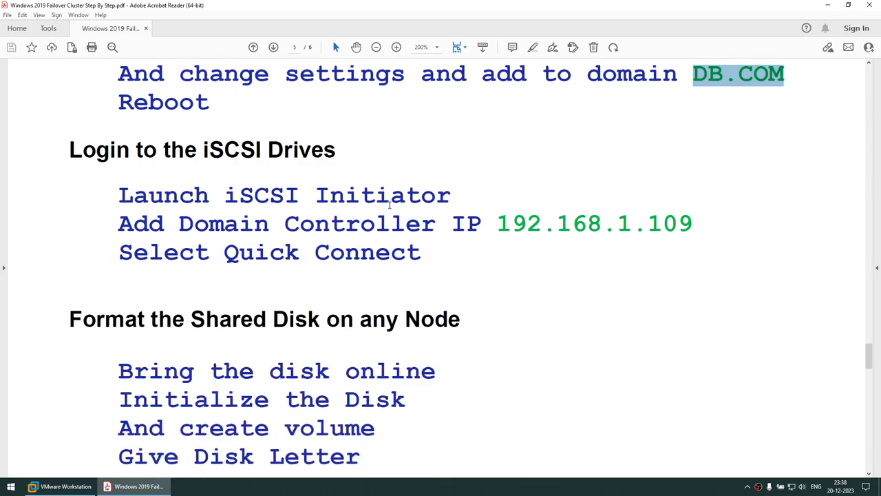
pyautogui.scroll(-1, 390, 204)
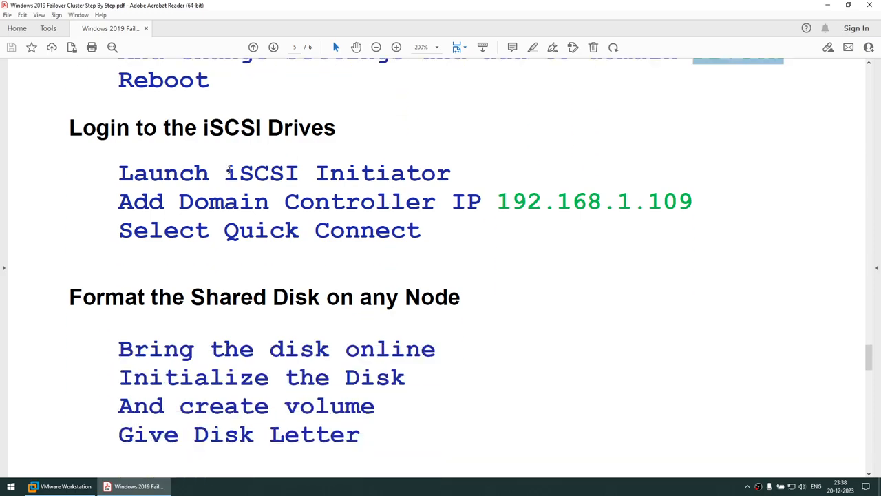
pyautogui.moveTo(229, 170); pyautogui.dragTo(388, 173)
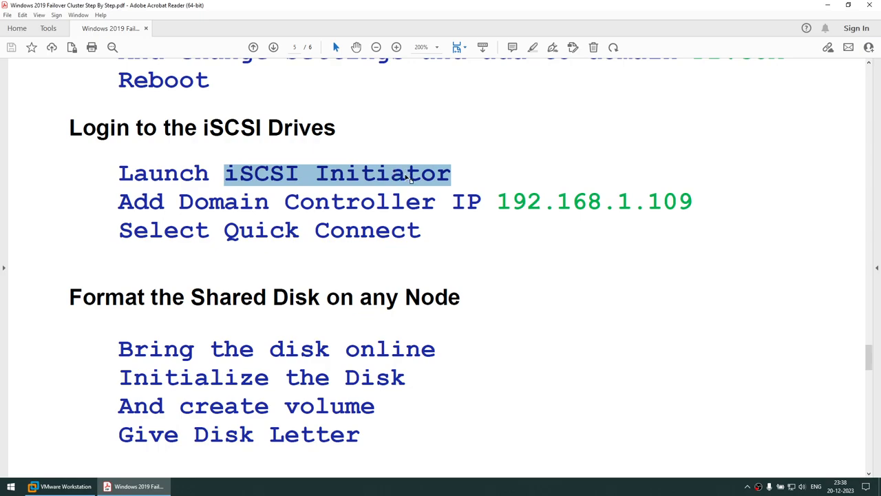
pyautogui.moveTo(498, 201); pyautogui.dragTo(687, 201)
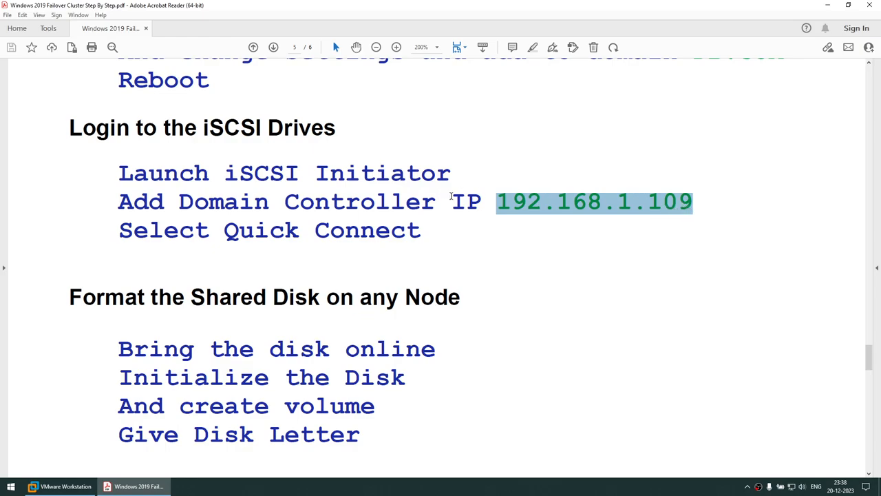
# - Highlight the shared-disk steps: bring disk online, initialize, create volume, give disk letter, then scroll on
pyautogui.scroll(-2, 549, 211)
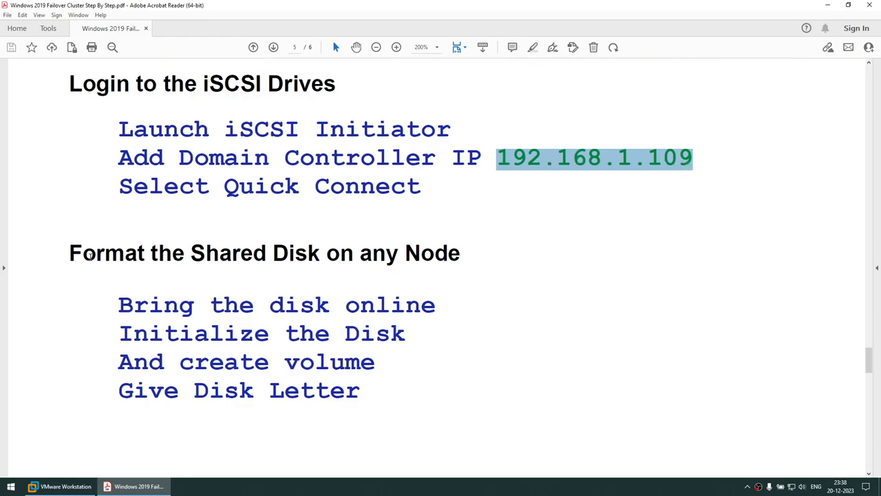
pyautogui.moveTo(72, 253); pyautogui.dragTo(397, 367)
pyautogui.moveTo(360, 253); pyautogui.dragTo(458, 256)
pyautogui.moveTo(209, 305); pyautogui.dragTo(435, 305)
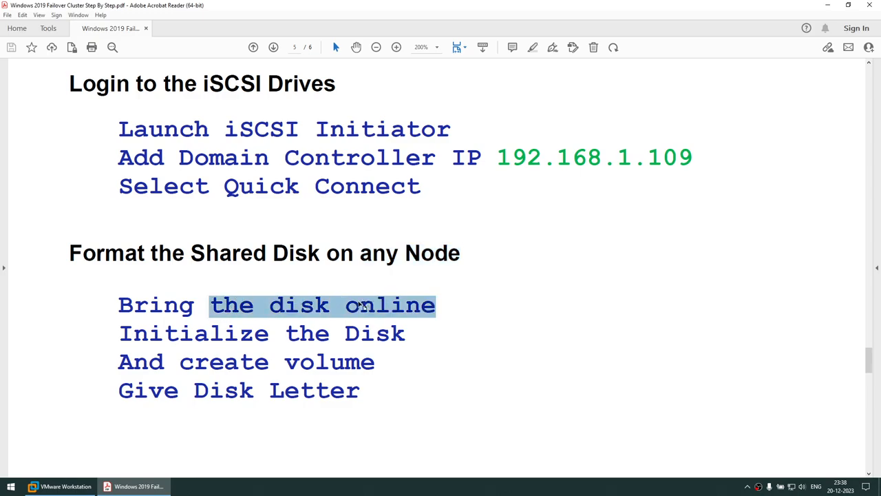
pyautogui.click(195, 333)
pyautogui.moveTo(195, 333); pyautogui.dragTo(375, 330)
pyautogui.moveTo(224, 361); pyautogui.dragTo(375, 363)
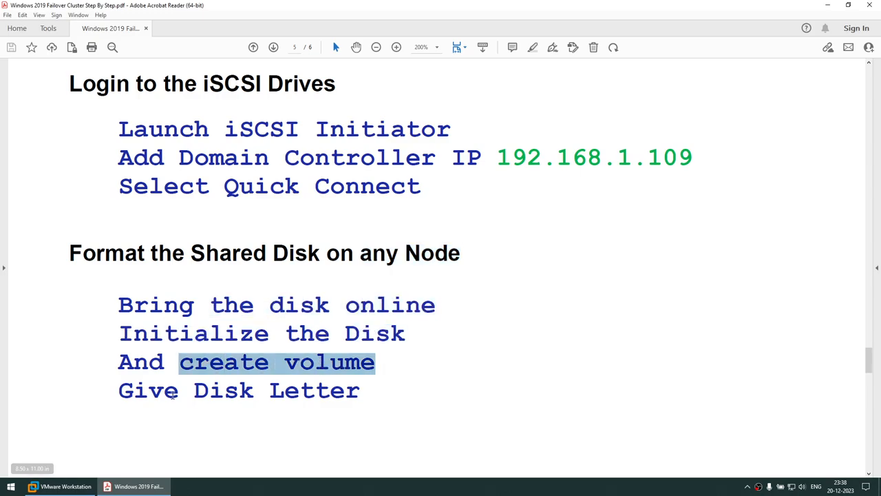
pyautogui.moveTo(127, 394); pyautogui.dragTo(321, 393)
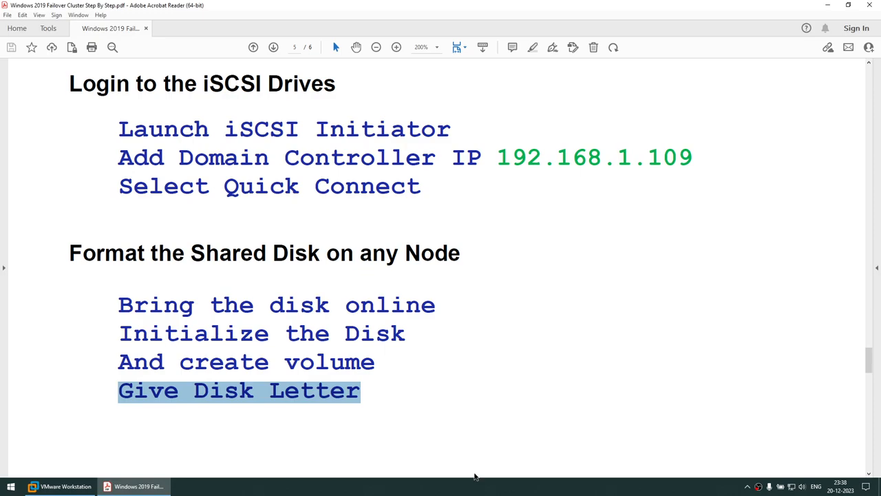
pyautogui.click(478, 493)
pyautogui.click(445, 405)
pyautogui.scroll(-5, 445, 405)
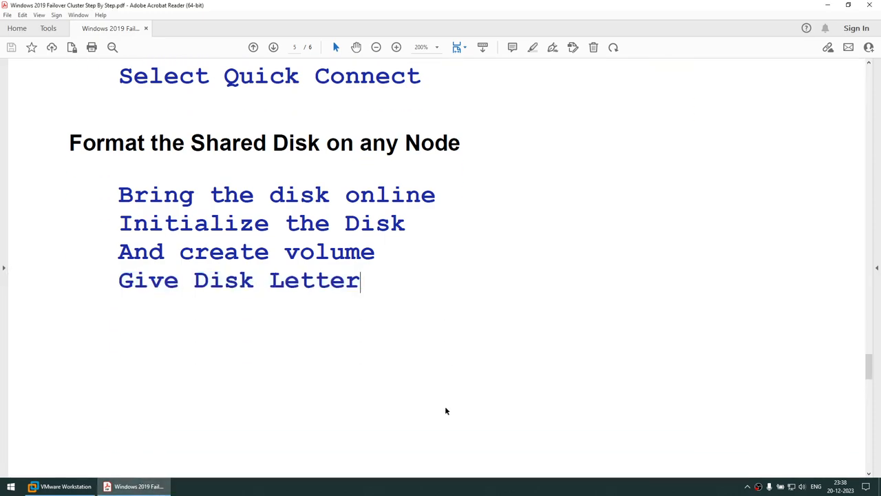
pyautogui.scroll(-3, 444, 408)
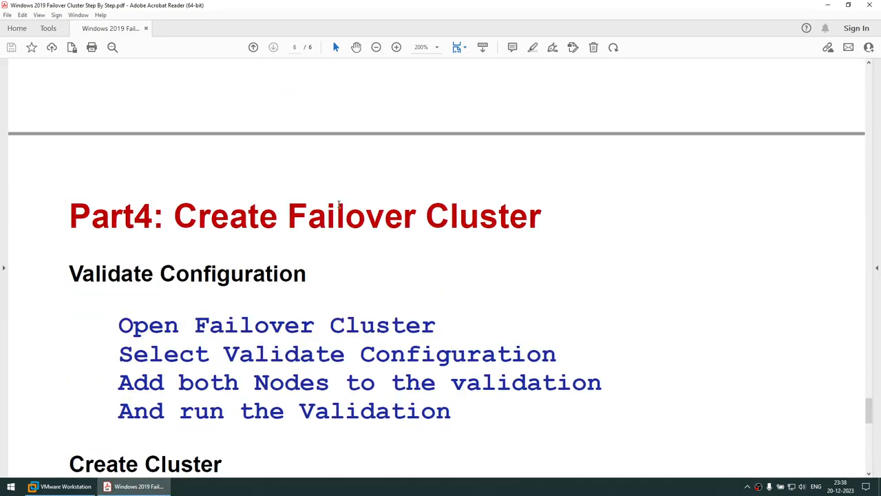
# - Drag the guide back up to page 2, Part1: Overview and Preparation
pyautogui.scroll(-1, 338, 204)
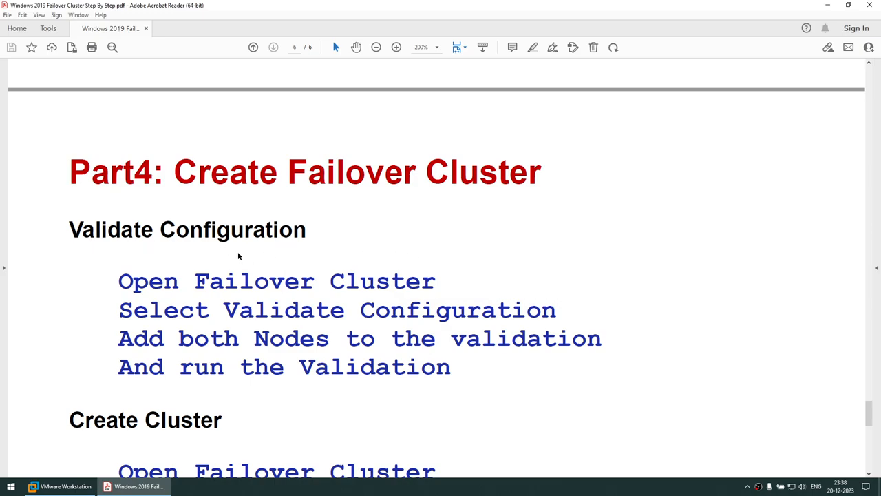
pyautogui.scroll(-1, 239, 256)
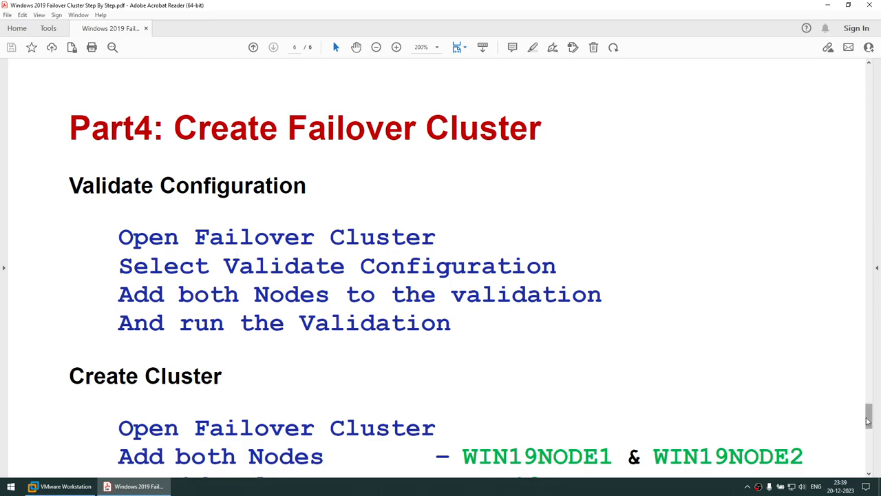
pyautogui.moveTo(868, 412); pyautogui.dragTo(869, 146)
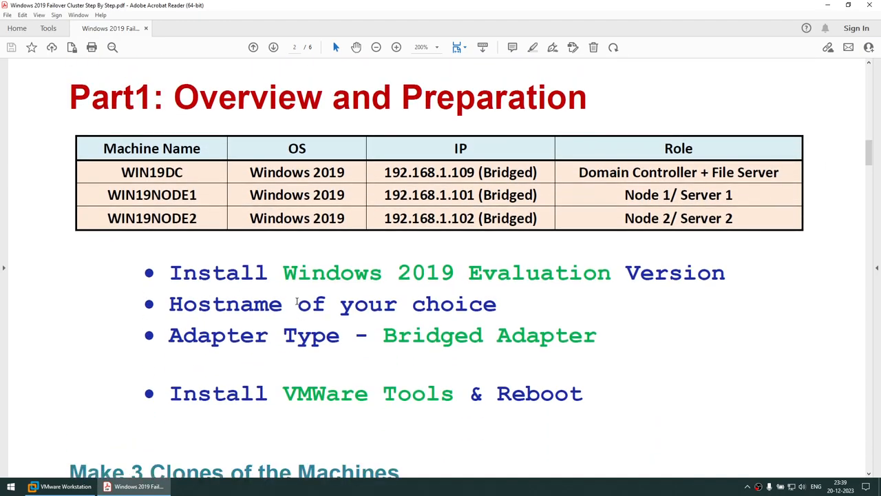
# - Highlight the Install Windows 2019 Evaluation, hostname, Bridged Adapter, VMWare Tools and Reboot bullets
pyautogui.moveTo(215, 275); pyautogui.dragTo(534, 279)
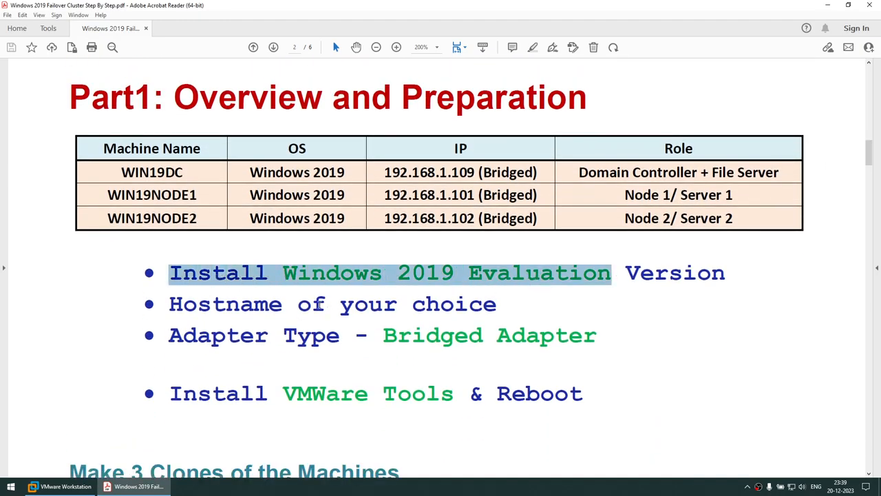
pyautogui.moveTo(281, 306); pyautogui.dragTo(471, 311)
pyautogui.moveTo(353, 346); pyautogui.dragTo(501, 341)
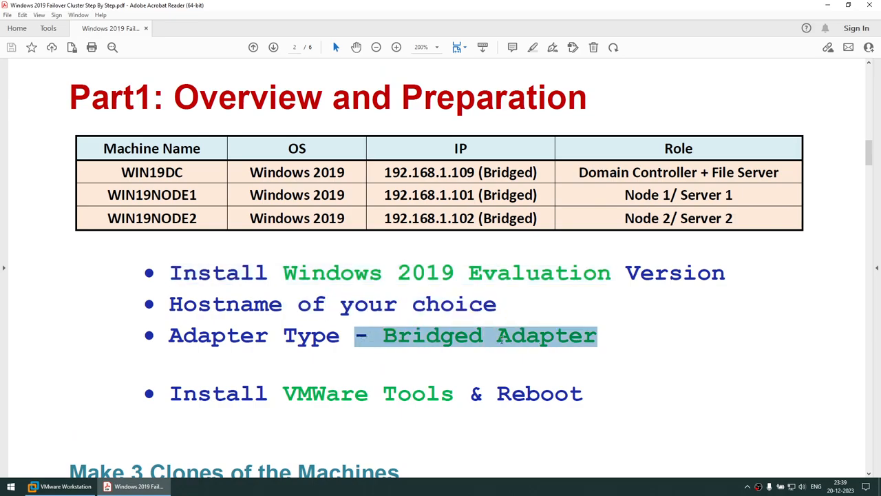
pyautogui.moveTo(278, 394); pyautogui.dragTo(434, 395)
pyautogui.moveTo(488, 395); pyautogui.dragTo(583, 395)
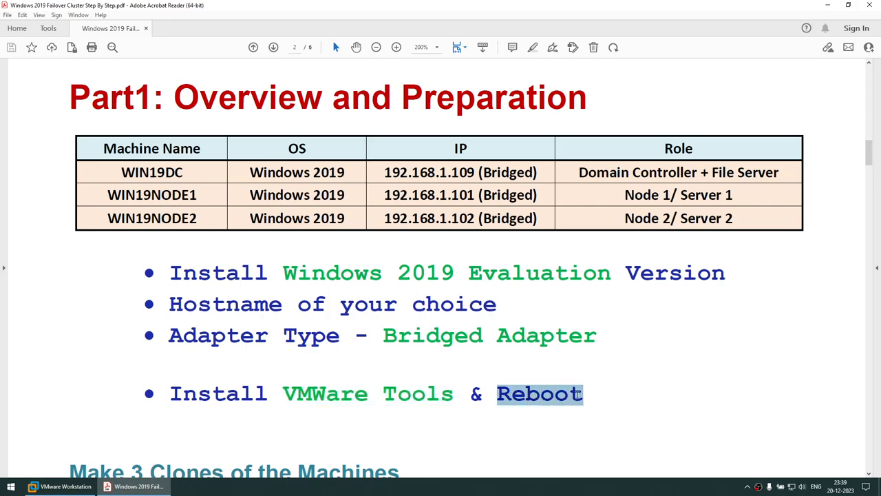
pyautogui.click(87, 491)
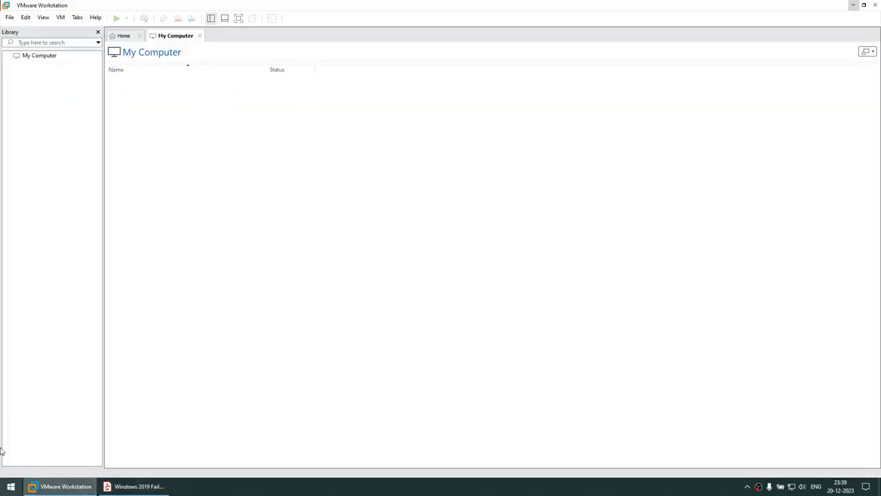
# - Confirm in About that it's Workstation 17 Pro on an Evaluation licence, then show Home
pyautogui.click(95, 17)
pyautogui.click(128, 108)
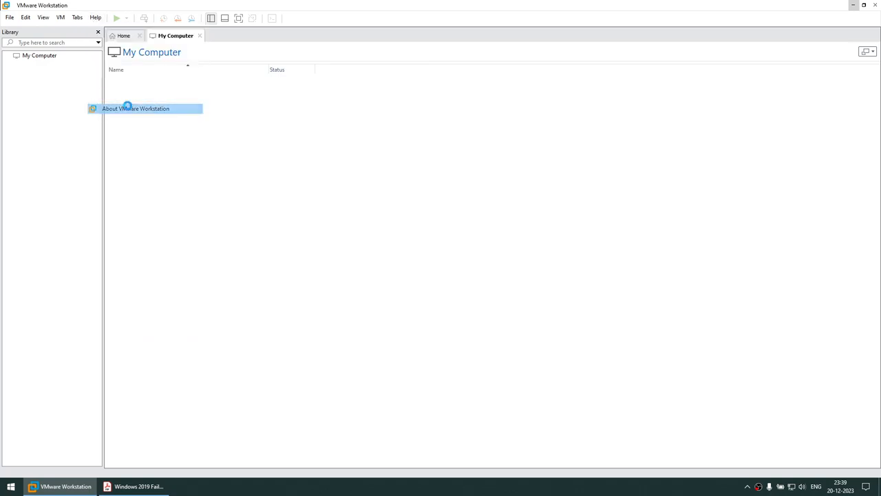
pyautogui.moveTo(362, 165); pyautogui.dragTo(436, 163)
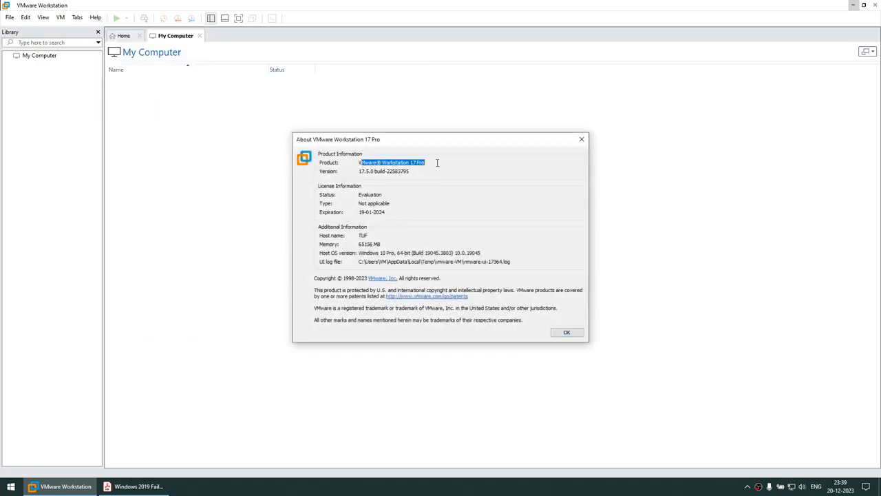
pyautogui.doubleClick(368, 194)
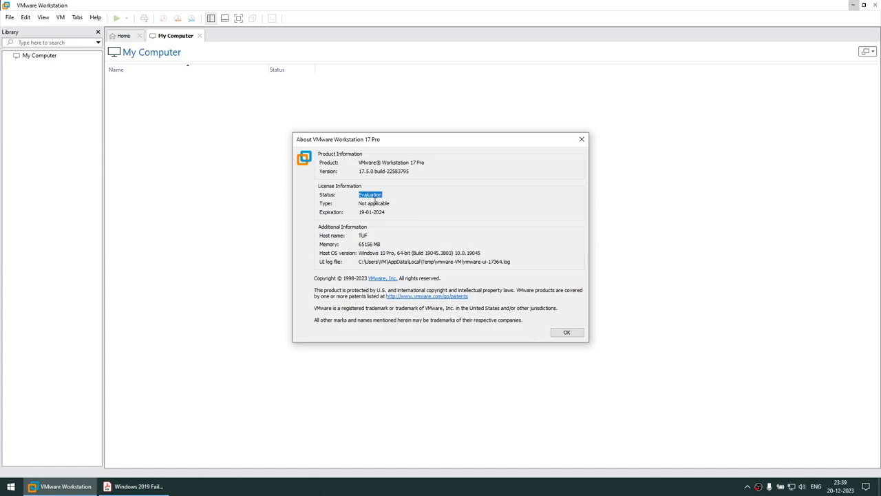
pyautogui.click(566, 332)
pyautogui.click(119, 35)
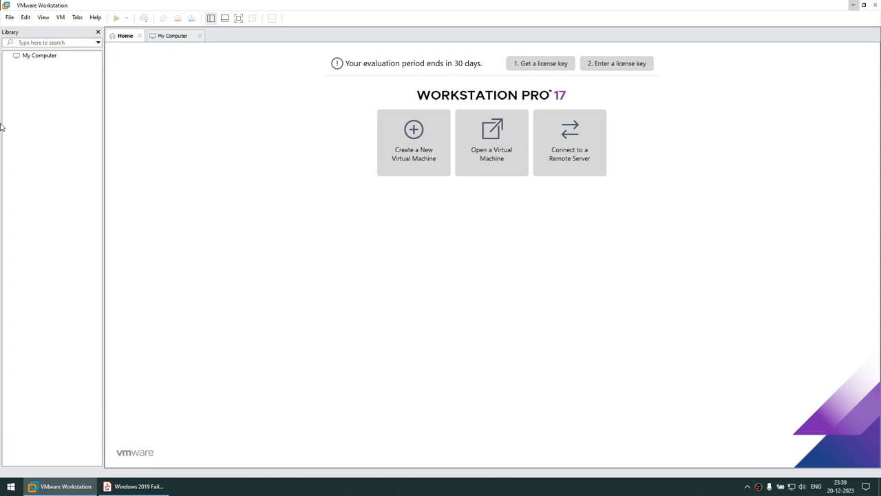
# - Start a Custom new virtual machine with default compatibility and the OS installed later
pyautogui.click(9, 18)
pyautogui.click(40, 30)
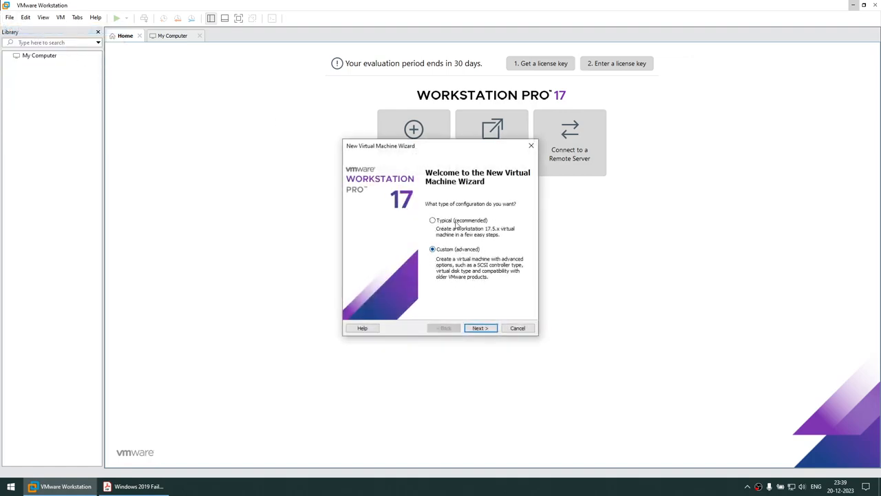
pyautogui.click(480, 327)
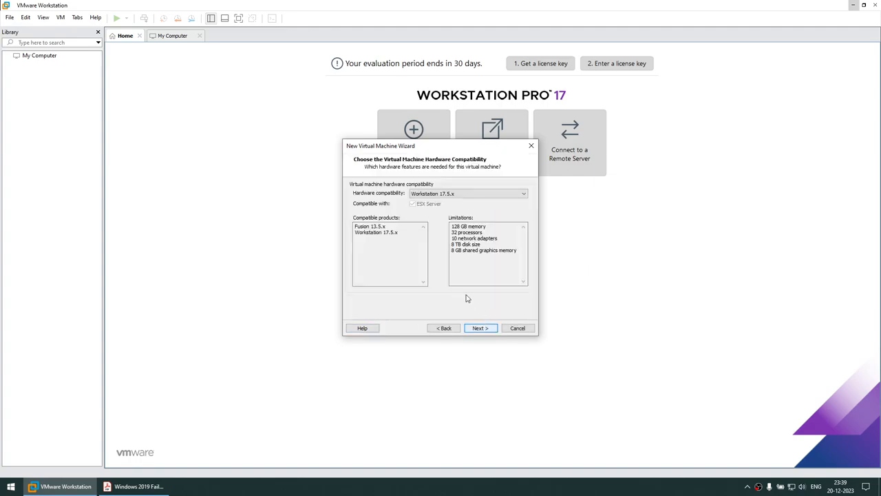
pyautogui.click(492, 329)
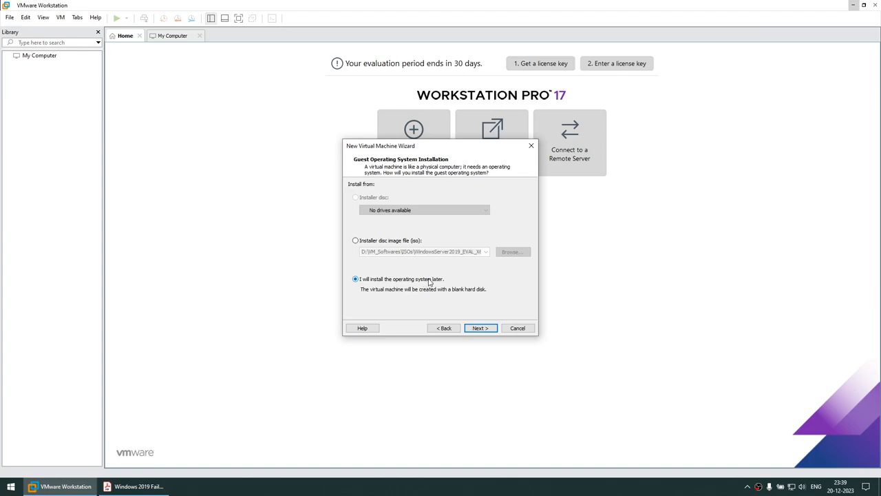
pyautogui.click(480, 328)
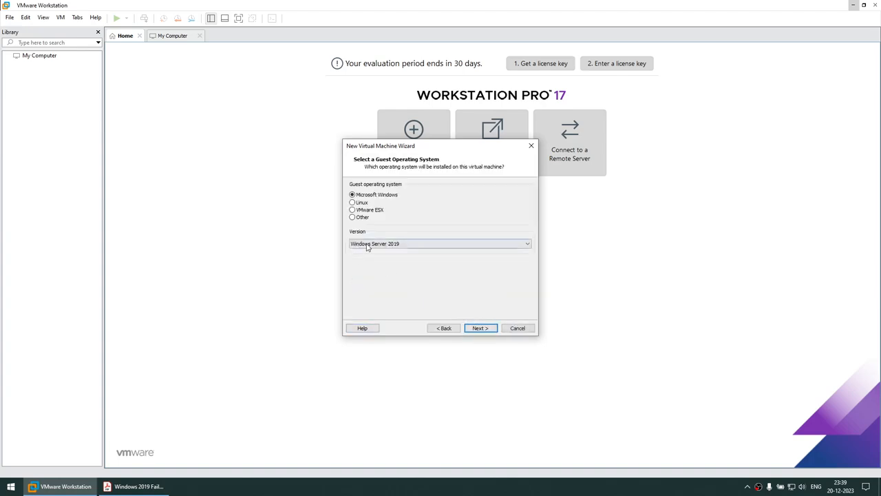
# - Choose Windows Server 2019 as the guest OS and name the machine WIN19_BASE
pyautogui.click(400, 244)
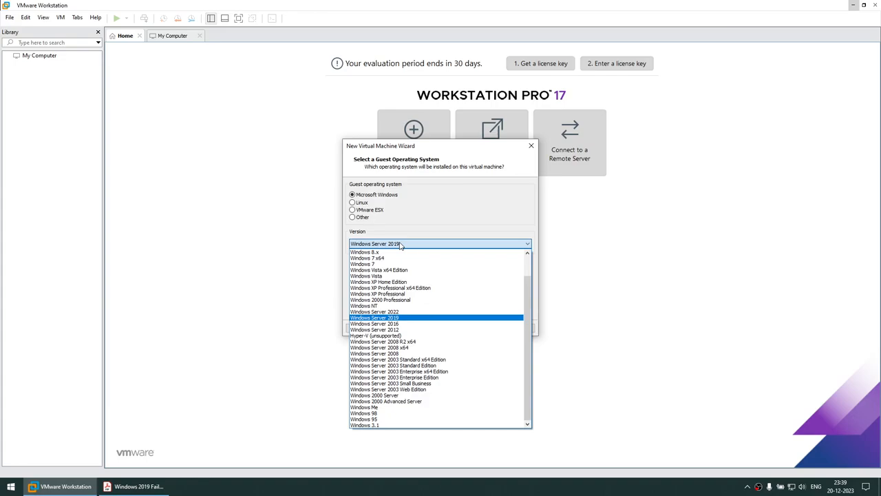
pyautogui.click(400, 245)
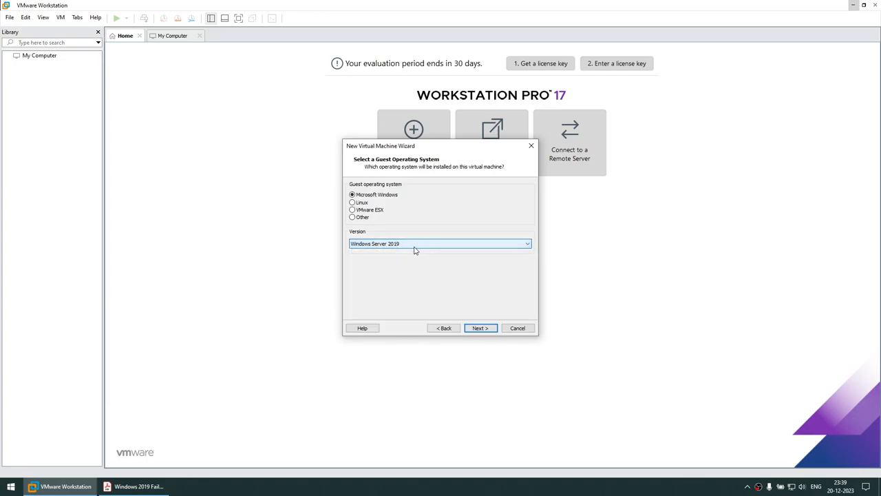
pyautogui.click(480, 328)
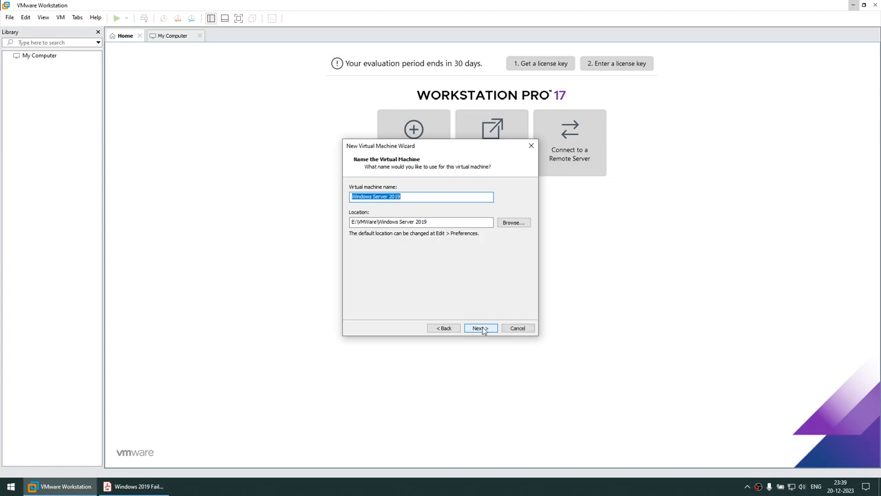
pyautogui.write('WIN19_BASE')
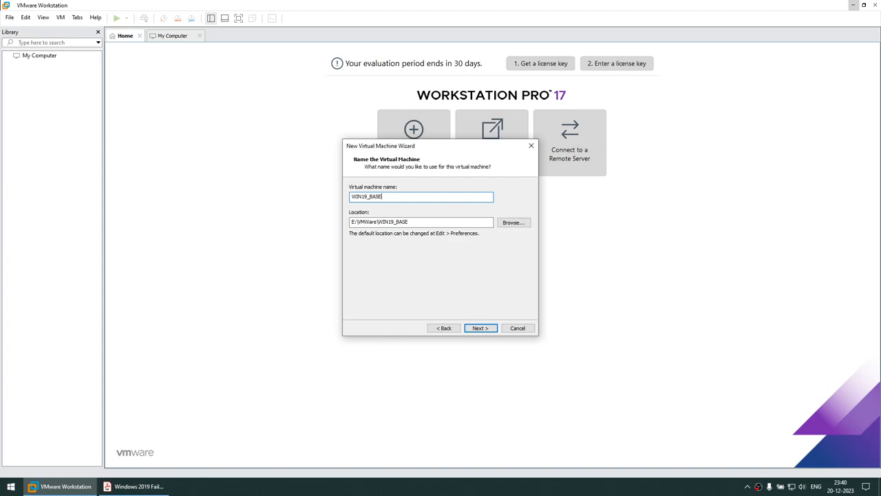
pyautogui.click(479, 328)
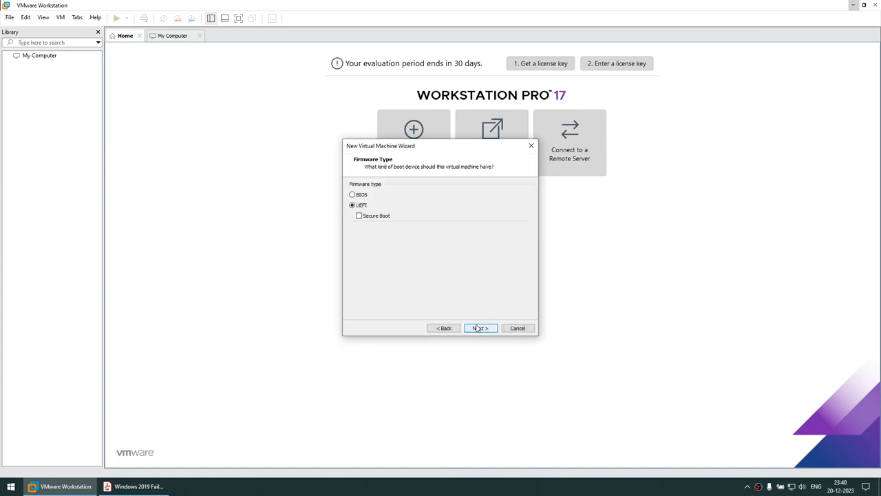
# - Set BIOS firmware, 4 processors, 8 GB memory and bridged networking
pyautogui.click(360, 197)
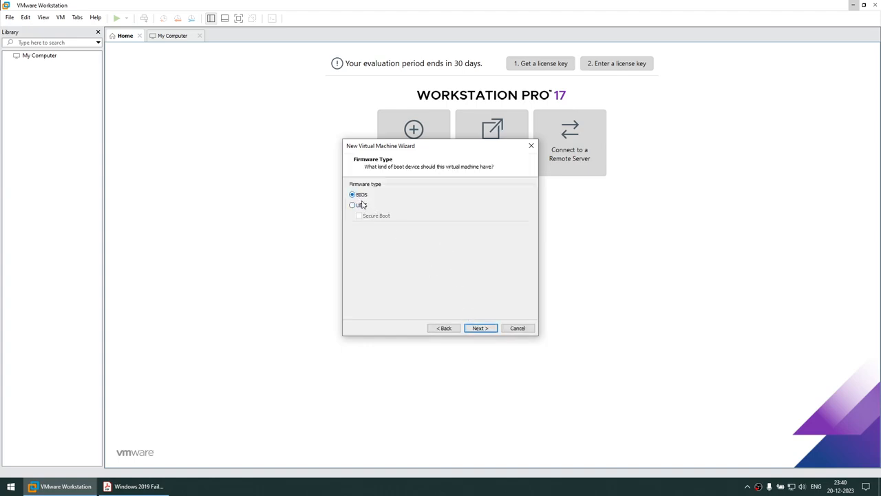
pyautogui.click(481, 328)
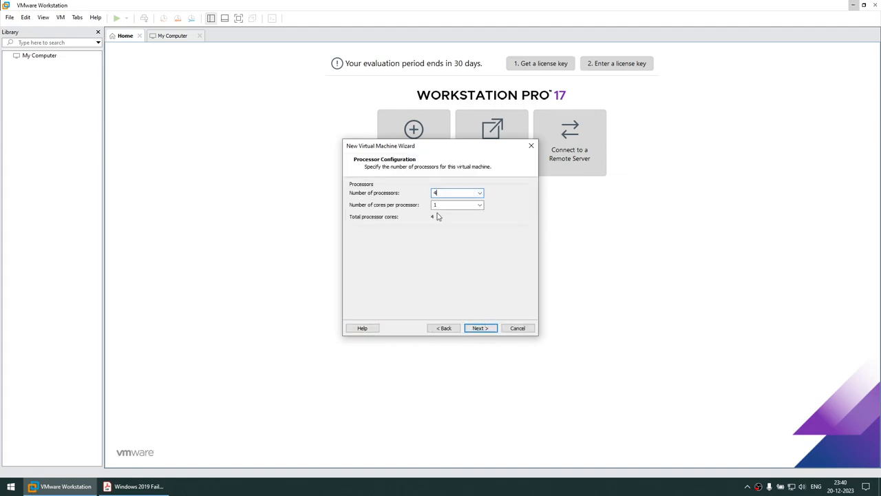
pyautogui.click(480, 327)
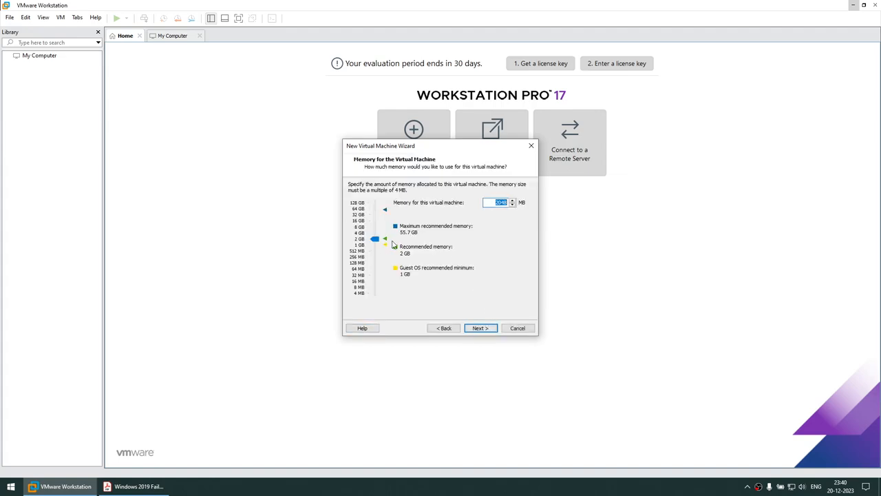
pyautogui.moveTo(376, 241); pyautogui.dragTo(374, 229)
pyautogui.click(478, 328)
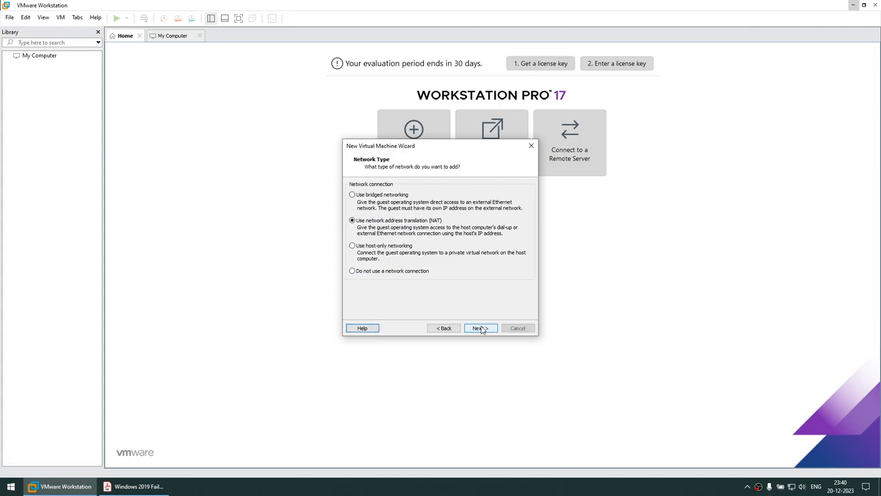
pyautogui.click(358, 197)
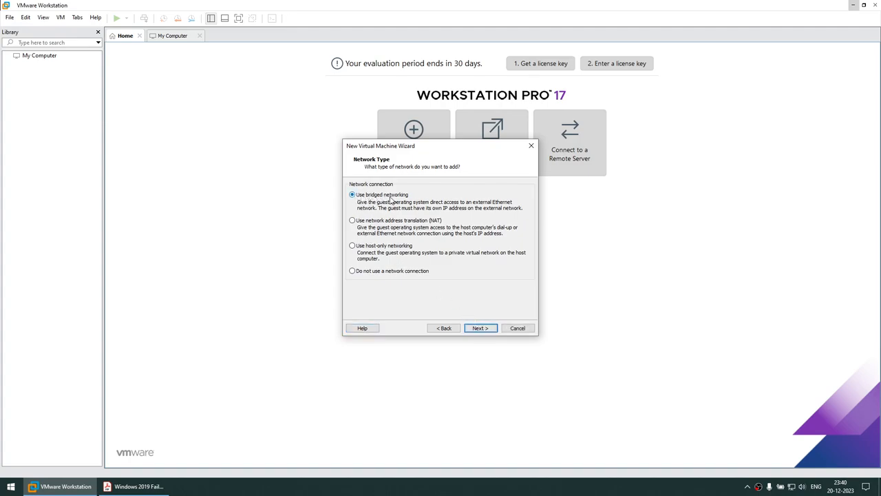
pyautogui.click(478, 328)
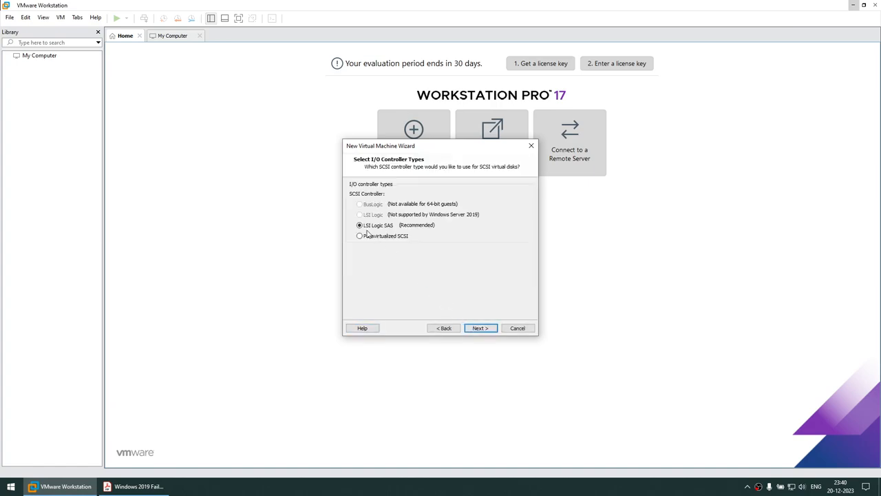
# - Keep LSI Logic SAS and NVMe, create a new 80 GB single-file disk, and finish
pyautogui.click(479, 328)
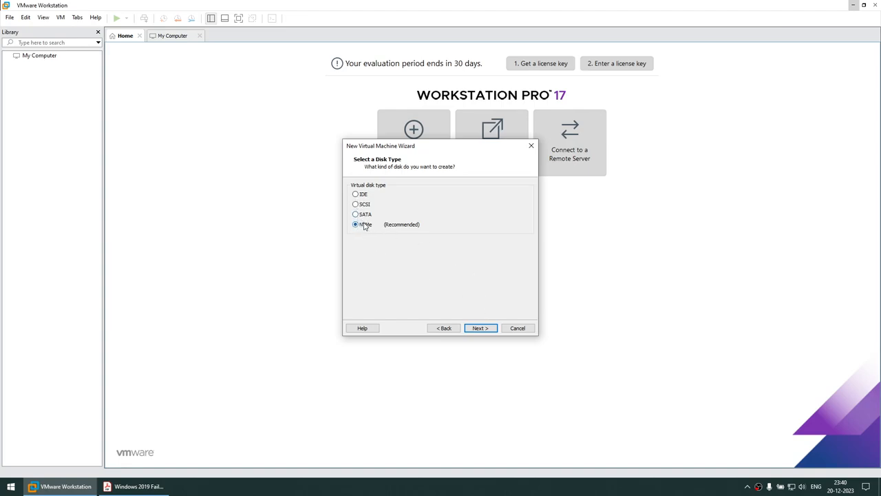
pyautogui.click(479, 328)
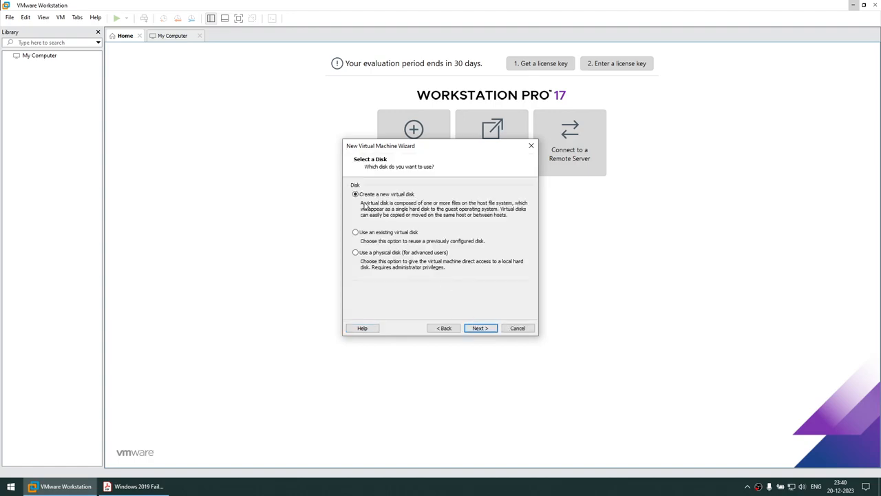
pyautogui.click(477, 329)
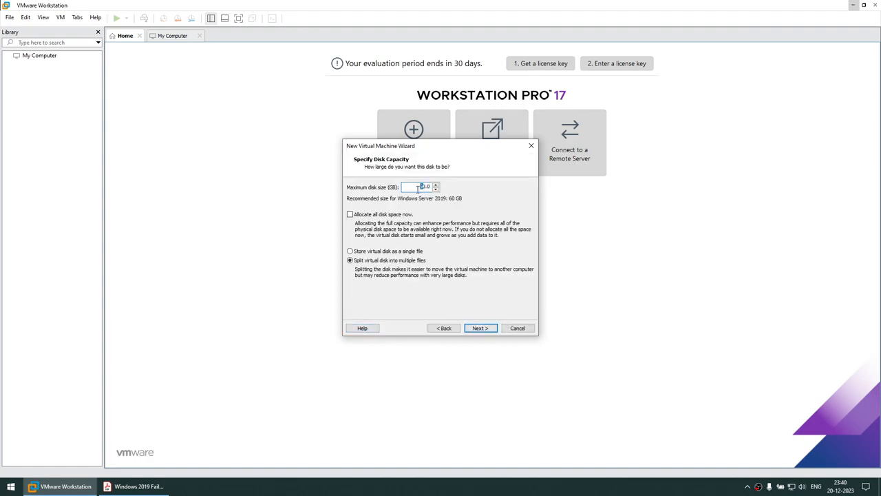
pyautogui.click(388, 252)
pyautogui.click(478, 328)
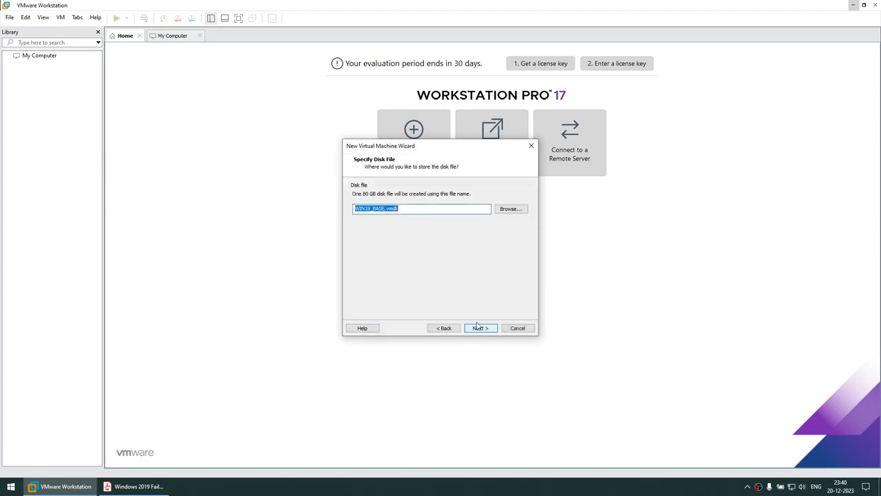
pyautogui.click(478, 329)
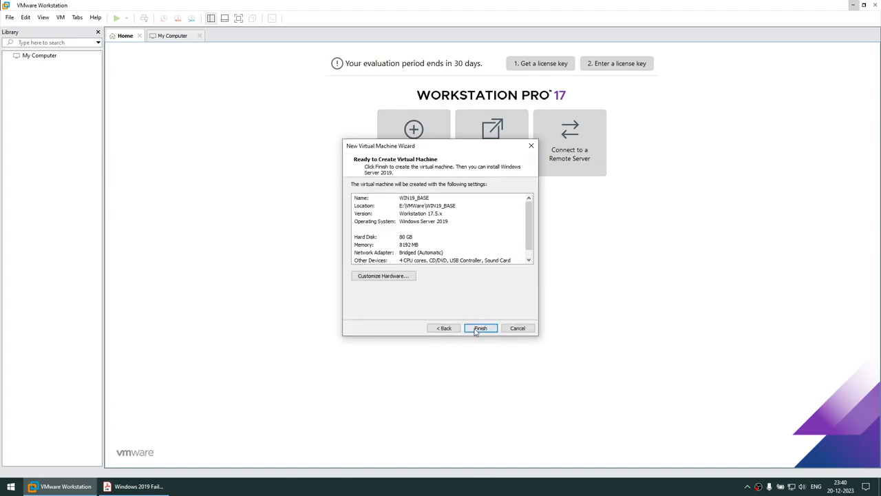
pyautogui.click(476, 329)
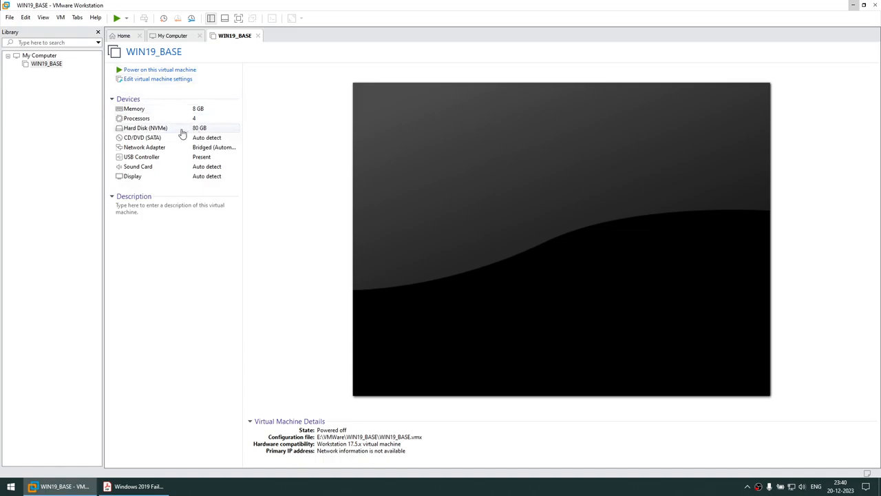
# - Set WIN19_BASE's CD/DVD (SATA) drive to use an ISO image file
pyautogui.click(166, 82)
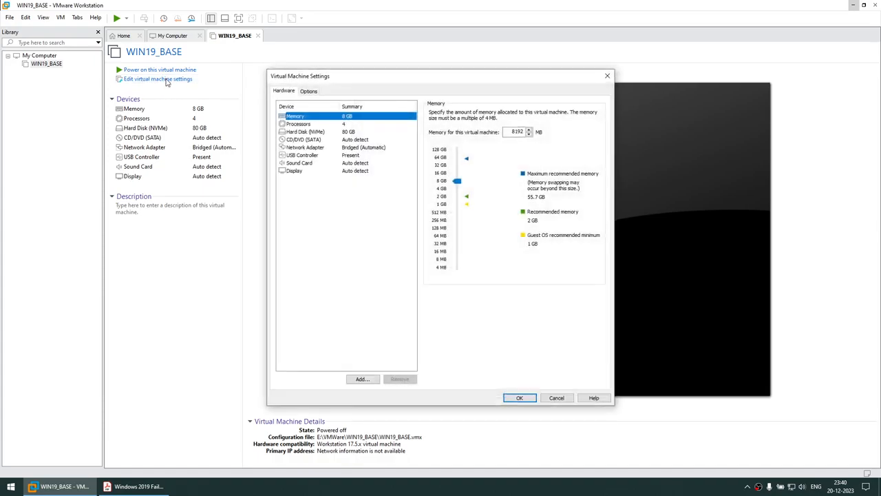
pyautogui.click(306, 140)
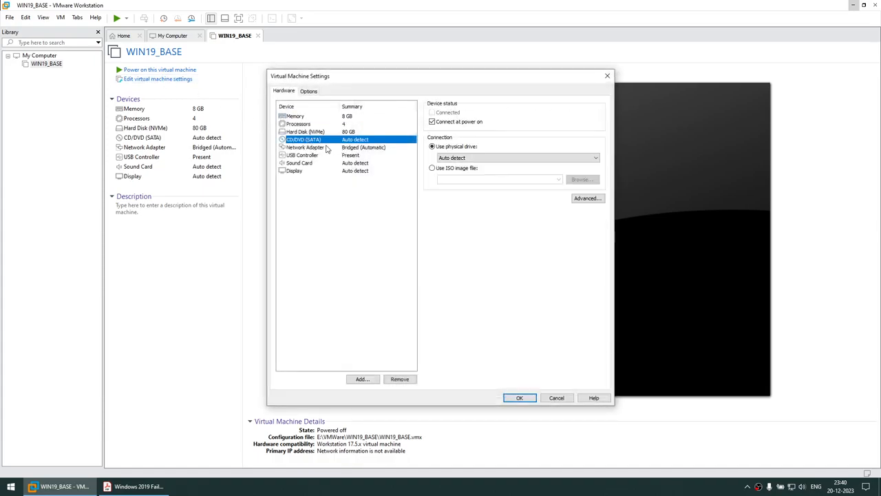
pyautogui.click(433, 169)
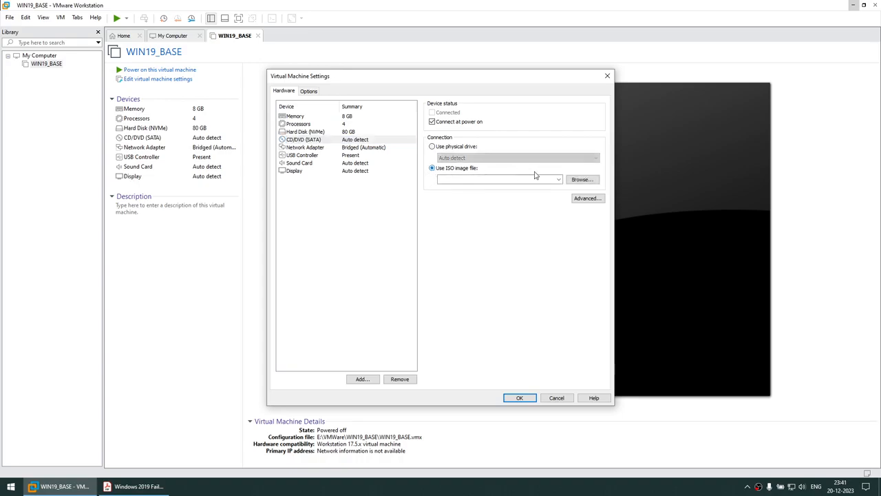
pyautogui.click(581, 179)
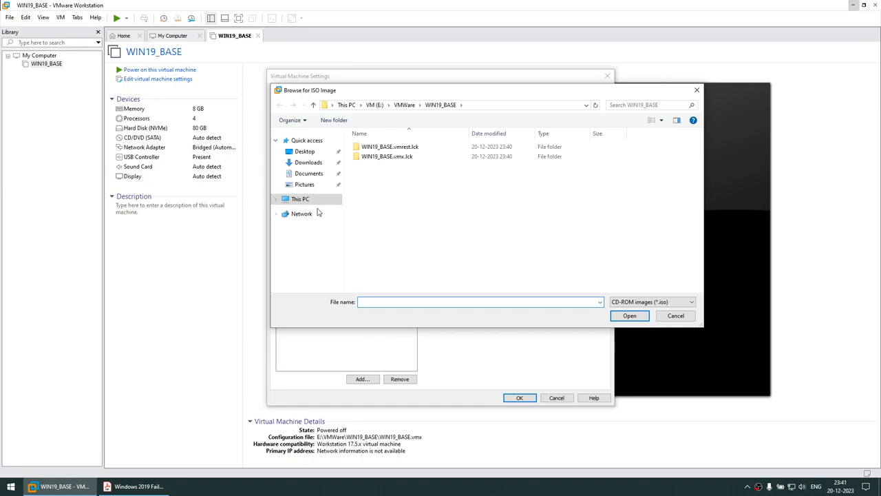
# - Pick WindowsServer2019_EVAL_X64.iso from D:\VM_Softwares\ISOs, save the settings, and power on
pyautogui.click(300, 201)
pyautogui.doubleClick(521, 249)
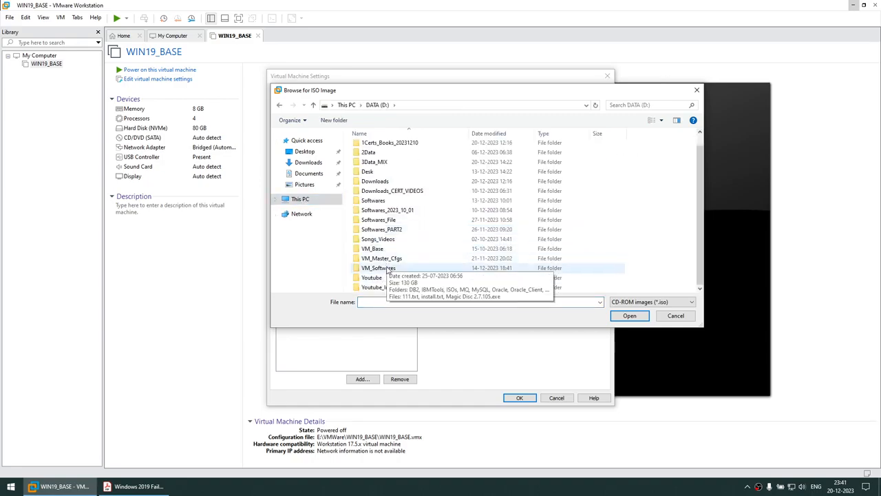
pyautogui.doubleClick(383, 268)
pyautogui.click(370, 167)
pyautogui.doubleClick(370, 166)
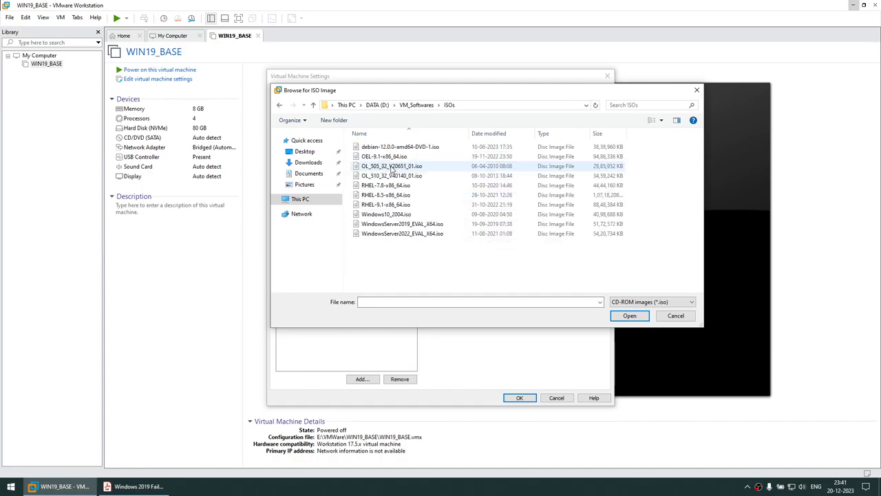
pyautogui.click(402, 224)
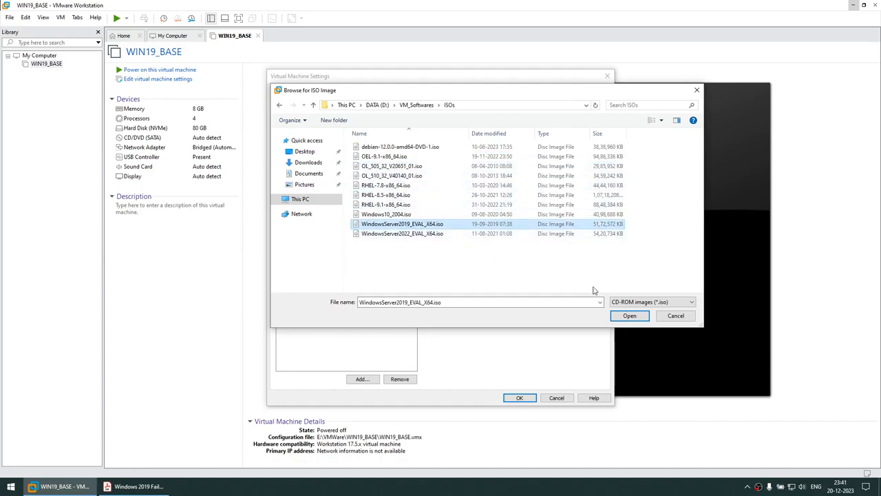
pyautogui.click(624, 314)
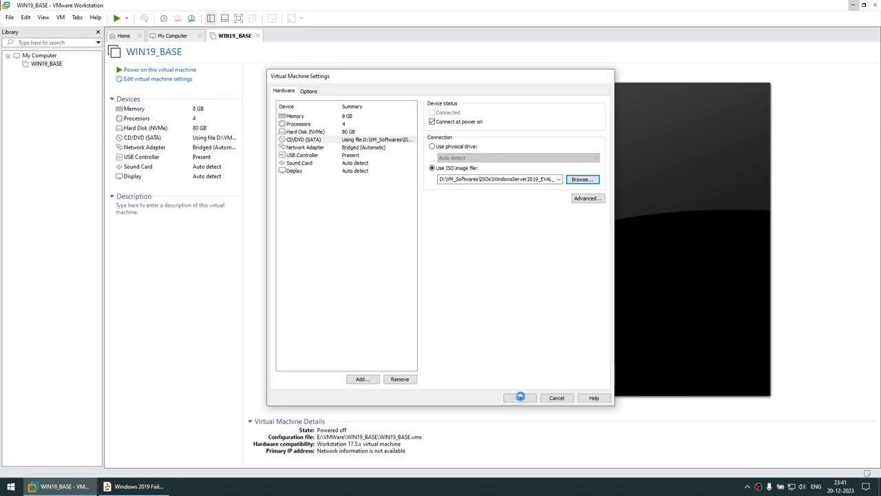
pyautogui.click(525, 398)
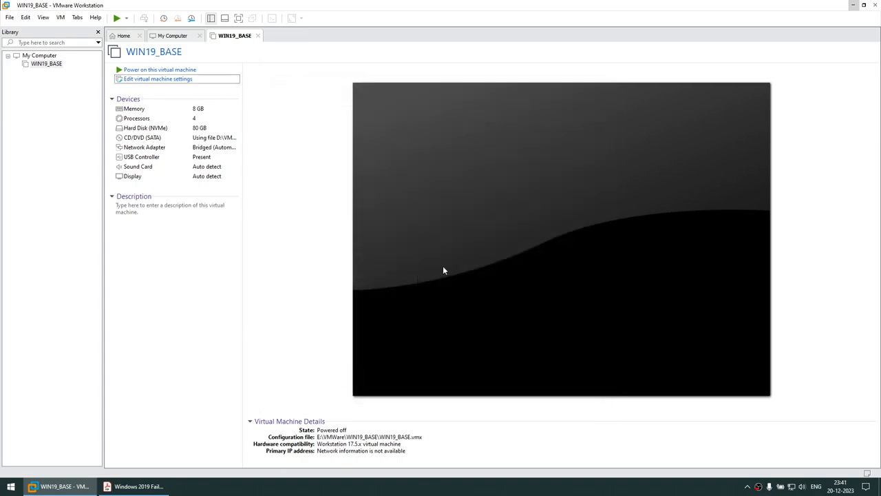
pyautogui.click(159, 69)
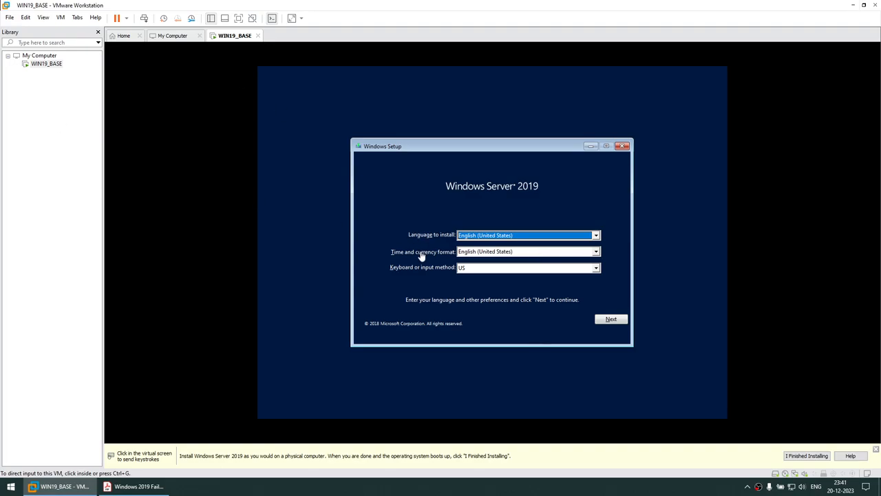
# - Begin setup with default language settings and choose Datacenter Evaluation (Desktop Experience)
pyautogui.click(609, 321)
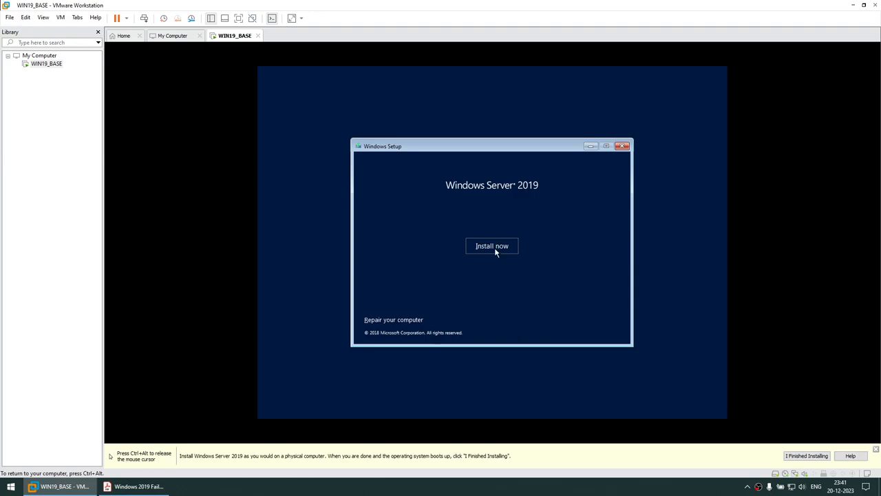
pyautogui.click(492, 248)
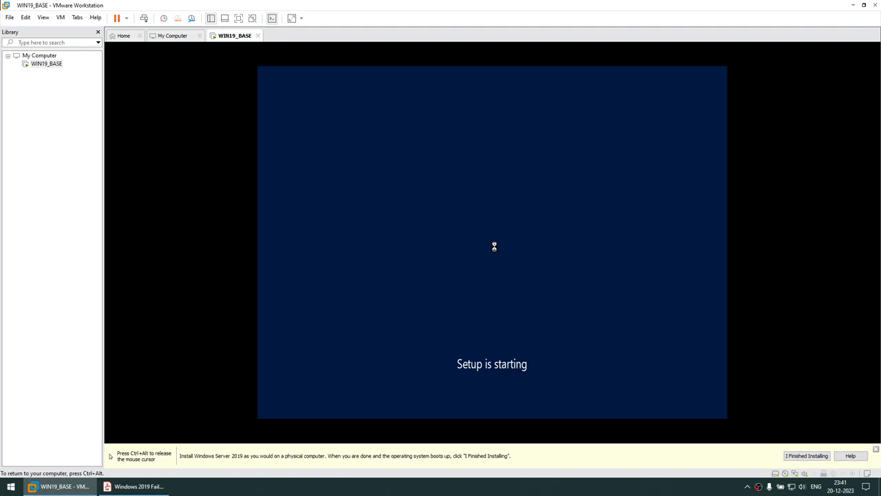
pyautogui.click(408, 207)
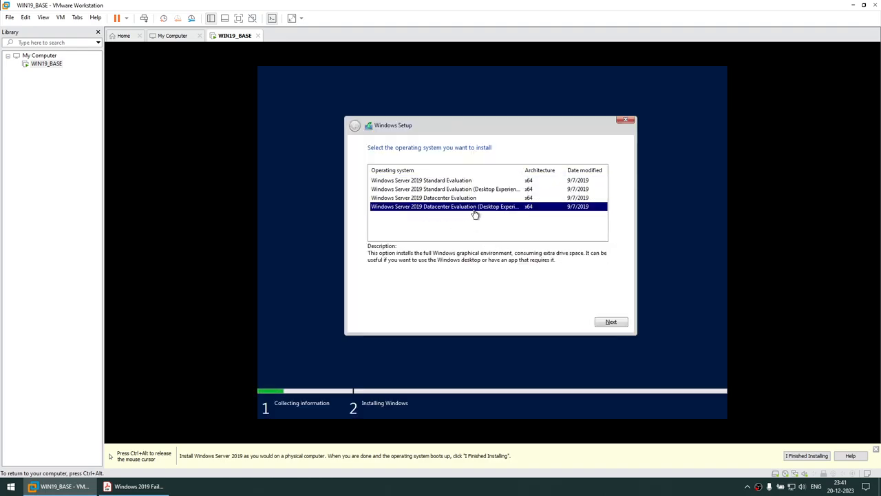
pyautogui.click(604, 321)
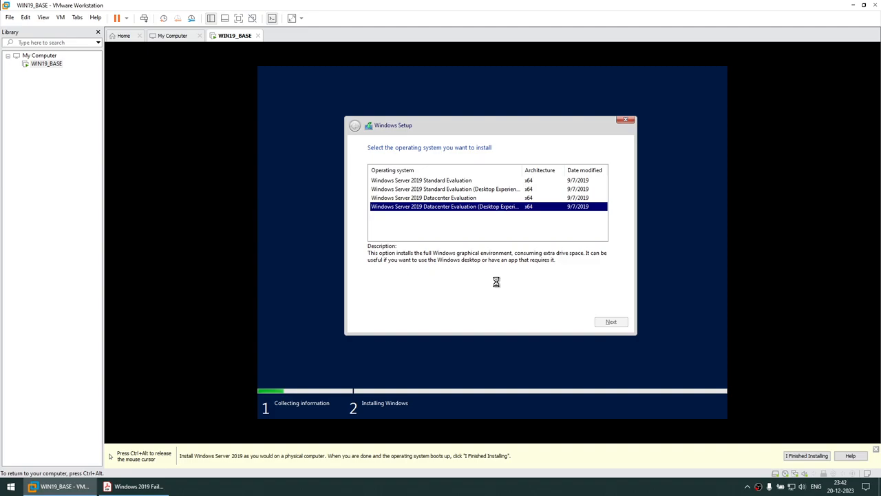
# - Accept the licence terms and start a Custom installation on the 80 GB drive
pyautogui.click(400, 300)
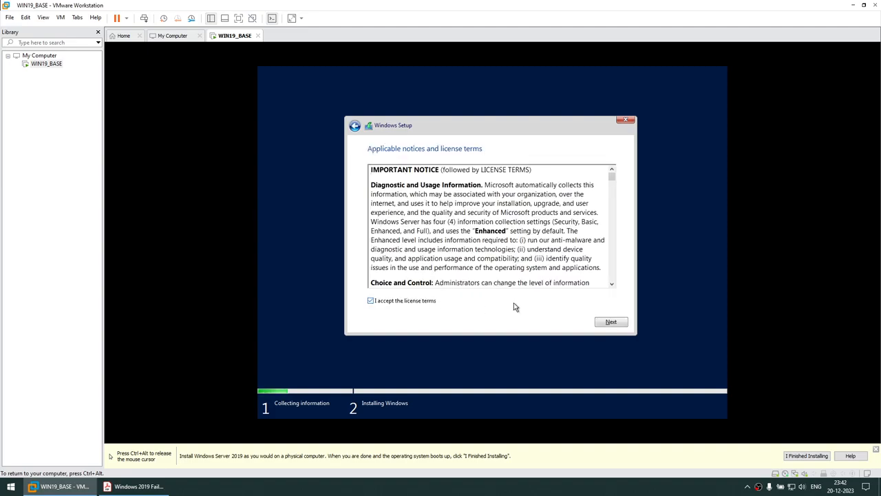
pyautogui.click(605, 322)
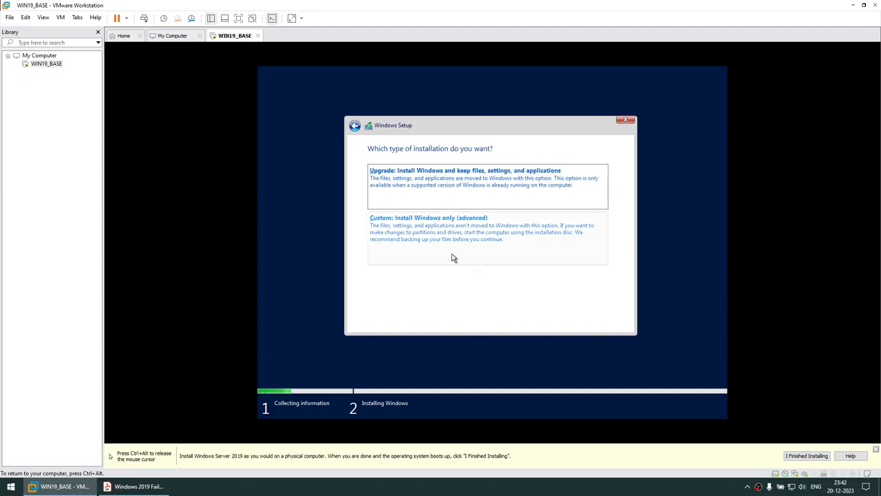
pyautogui.click(423, 241)
pyautogui.click(610, 322)
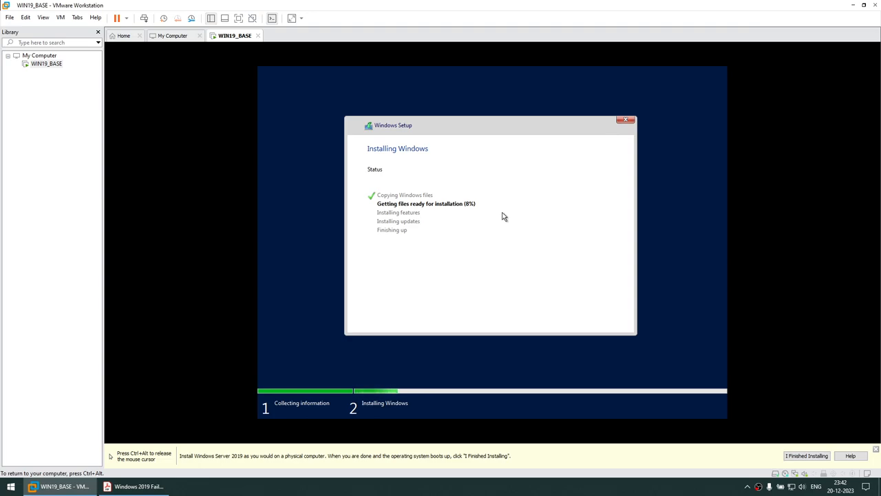
# - Let Windows Server 2019 finish installing and restart into the Customize settings page
pyautogui.hotkey('ctrl', 'alt')
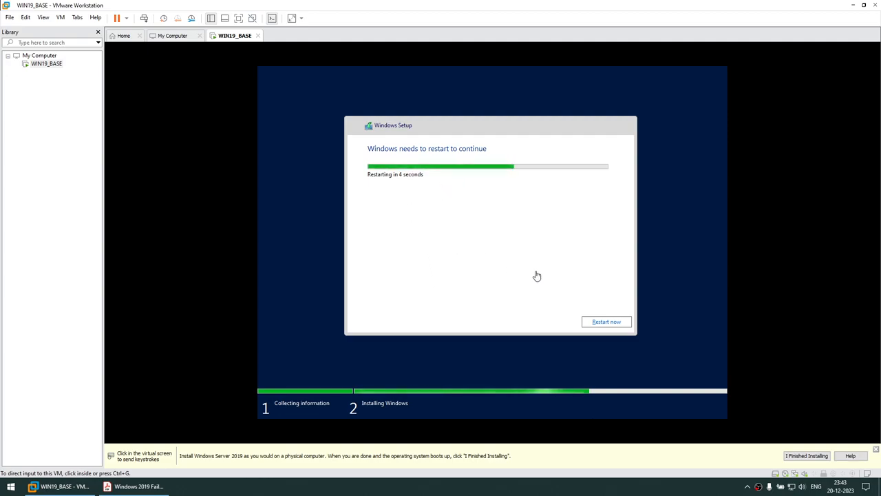
pyautogui.click(592, 323)
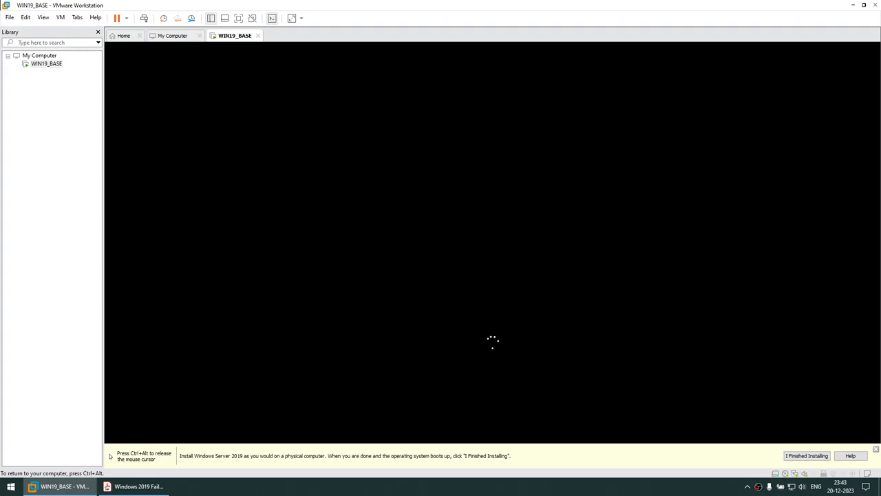
pyautogui.hotkey('ctrl', 'alt')
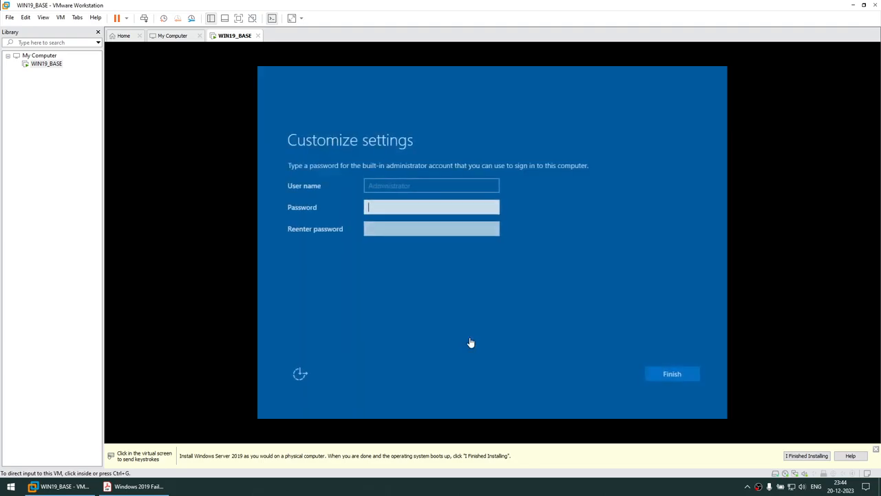
# - Enter and confirm the built-in Administrator password and finish setup
pyautogui.click(392, 205)
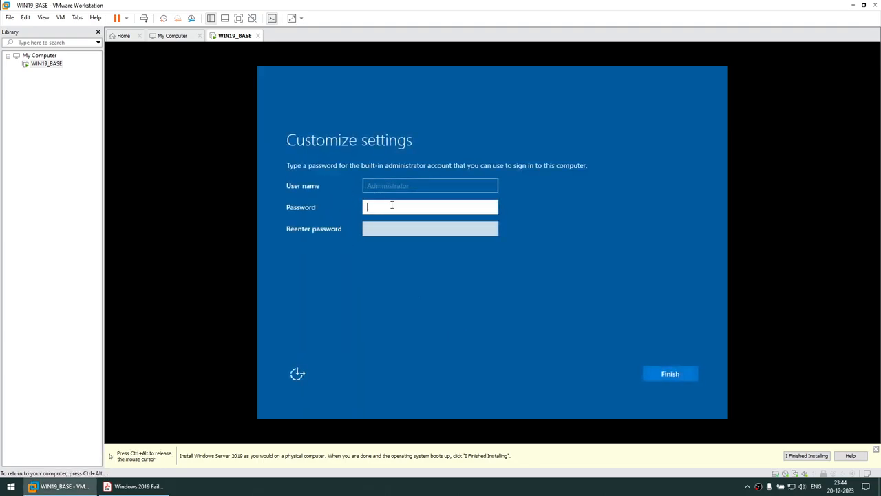
pyautogui.write('•')
pyautogui.press('Tab')
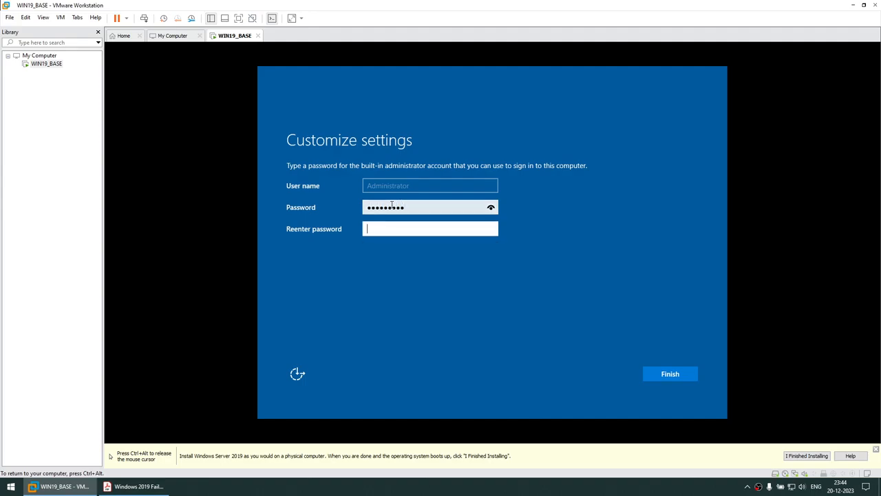
pyautogui.write('•')
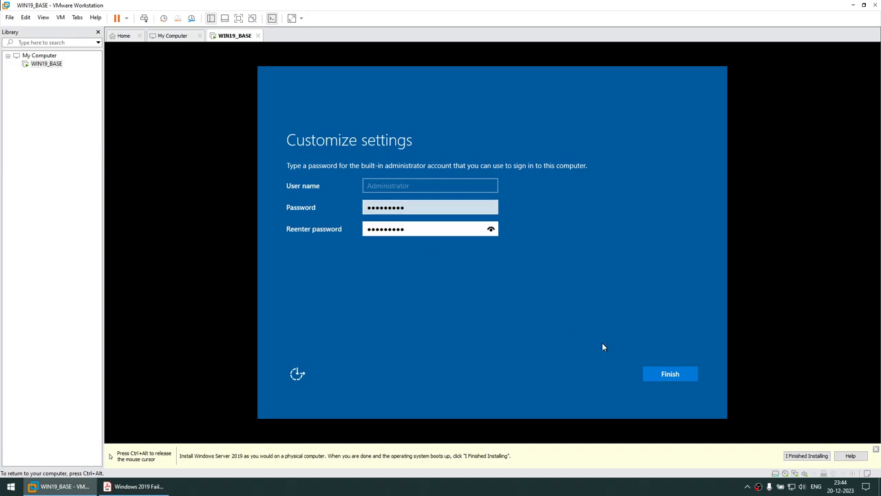
pyautogui.click(663, 376)
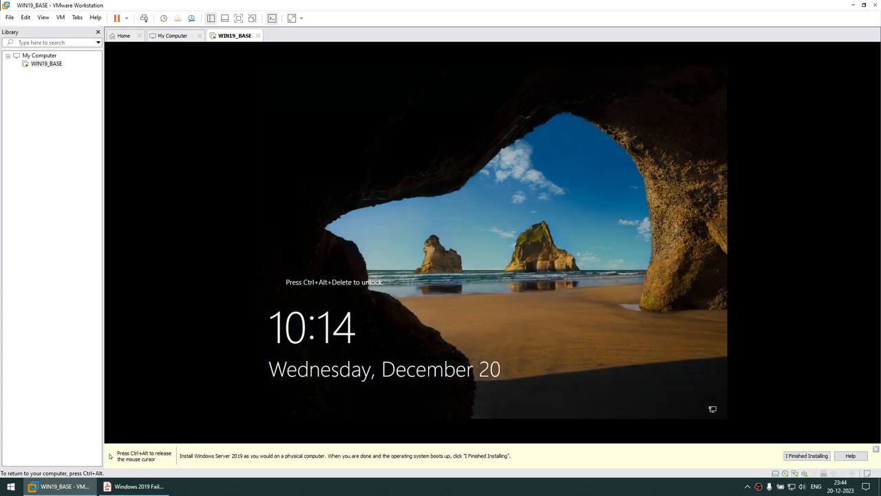
# - Send Ctrl+Alt+Del and sign in as Administrator, retyping the password after an incorrect attempt
pyautogui.hotkey('ctrl', 'alt')
pyautogui.click(60, 17)
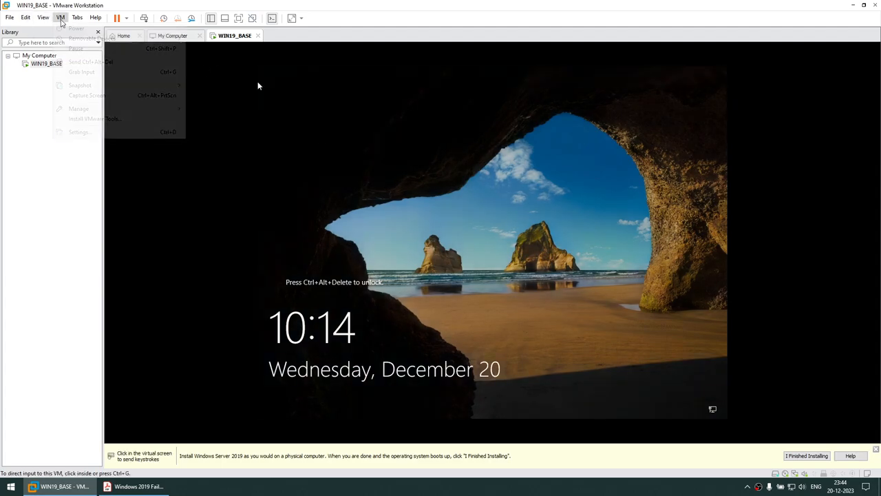
pyautogui.click(79, 62)
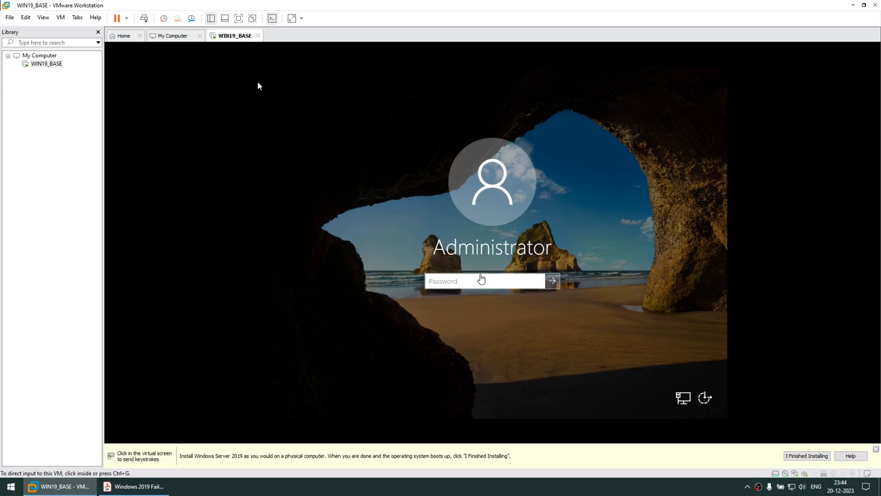
pyautogui.click(257, 86)
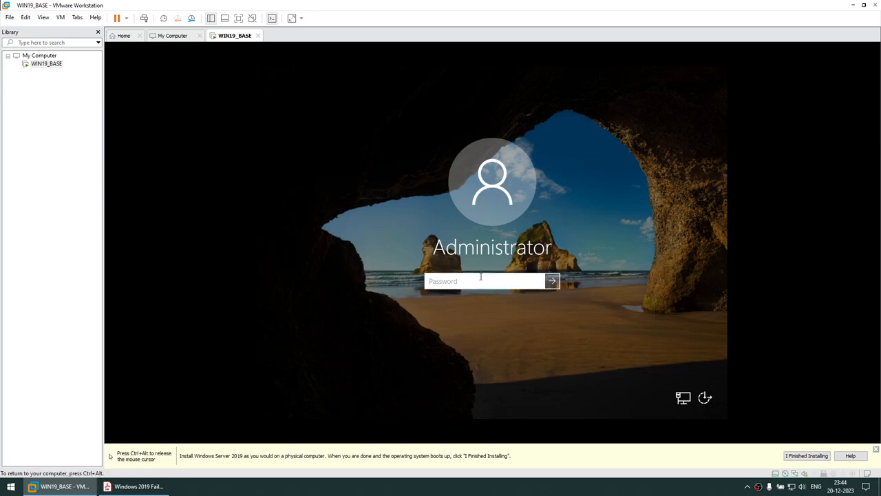
pyautogui.write('********')
pyautogui.press('Return')
pyautogui.click(490, 296)
pyautogui.write('**')
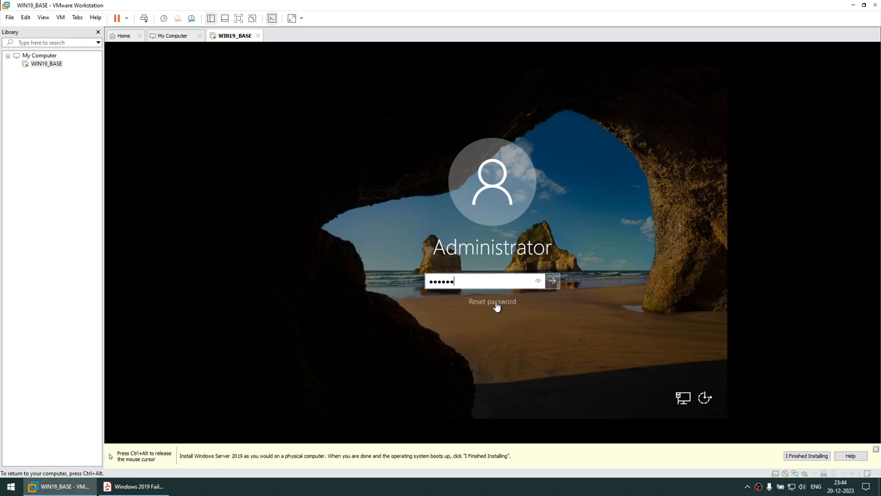
pyautogui.press('Return')
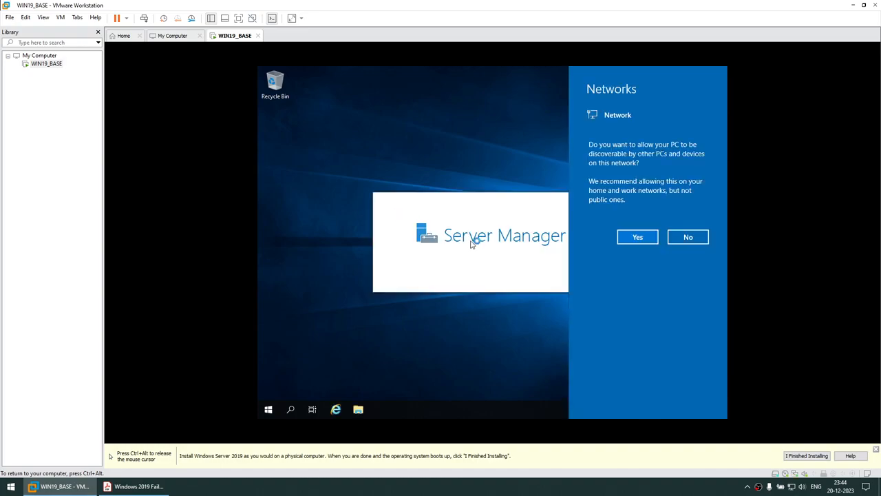
# - Allow network discovery, close Server Manager, and open This PC in File Explorer
pyautogui.click(640, 241)
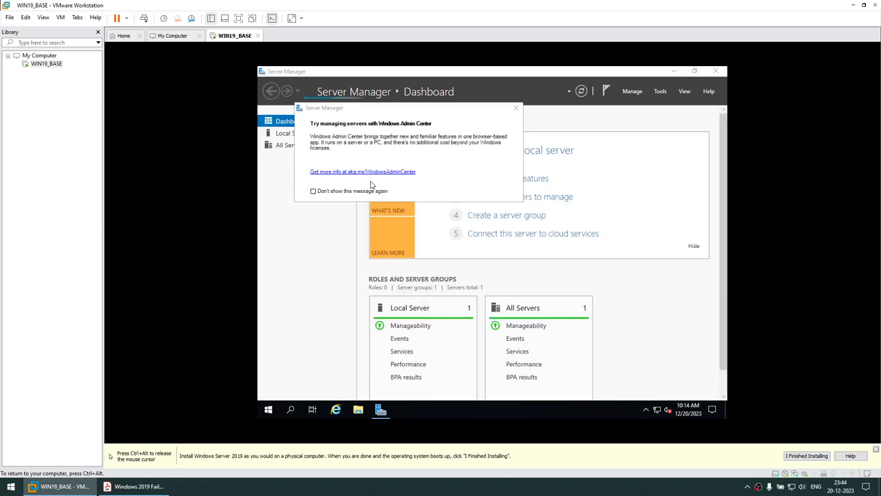
pyautogui.click(515, 108)
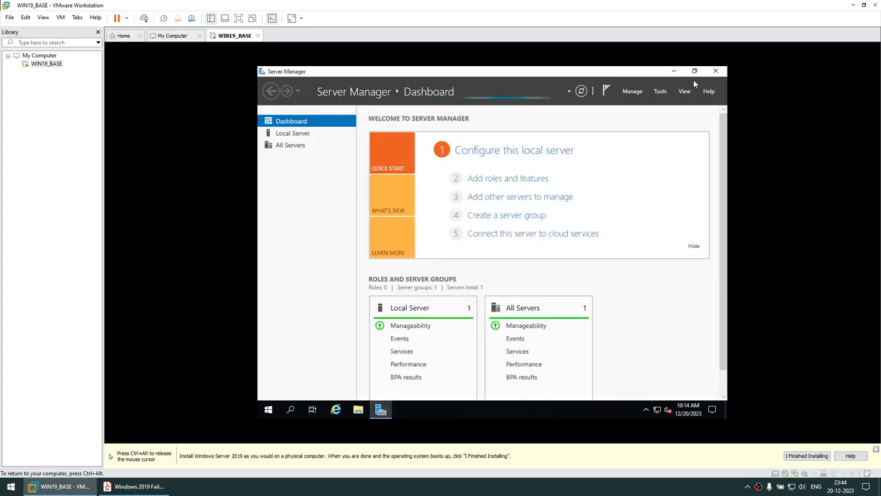
pyautogui.click(715, 71)
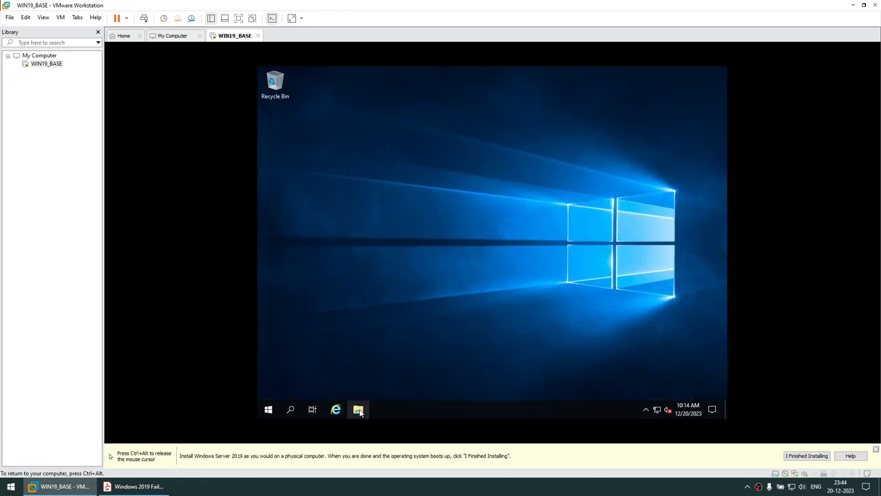
pyautogui.click(358, 409)
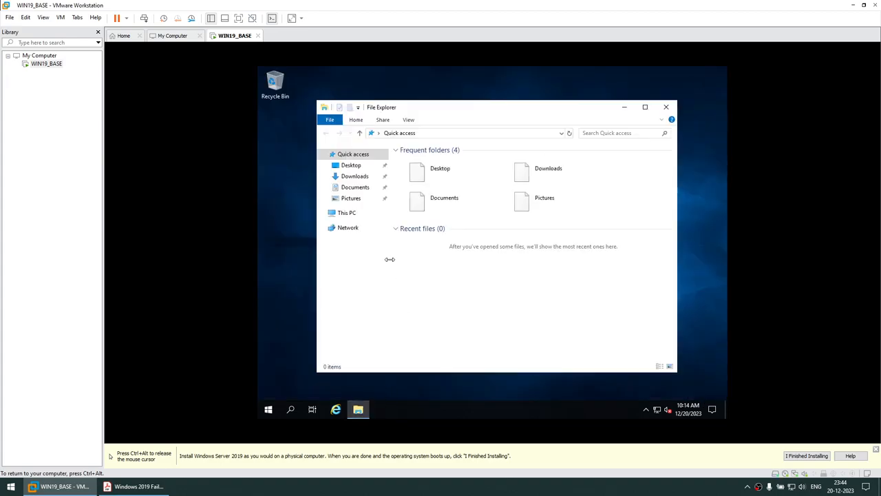
pyautogui.click(345, 216)
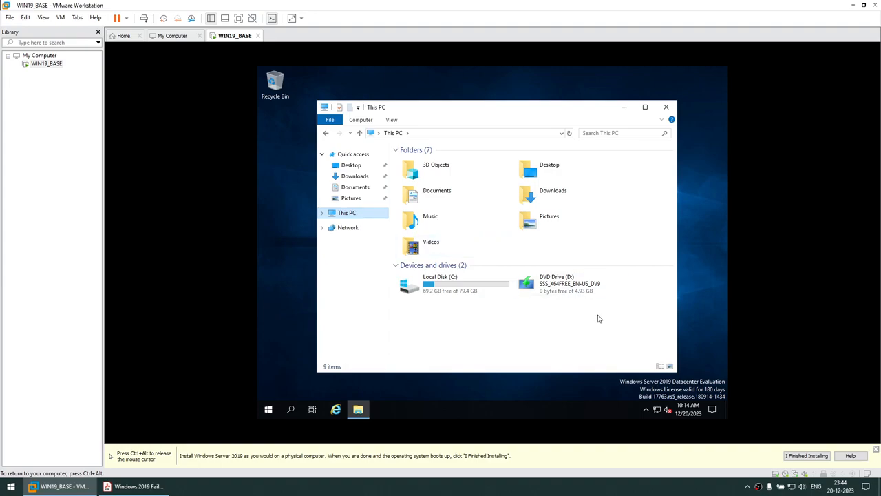
# - Mount the VMware Tools disc via VM > Install VMware Tools, checking the guide meanwhile
pyautogui.click(60, 17)
pyautogui.click(95, 119)
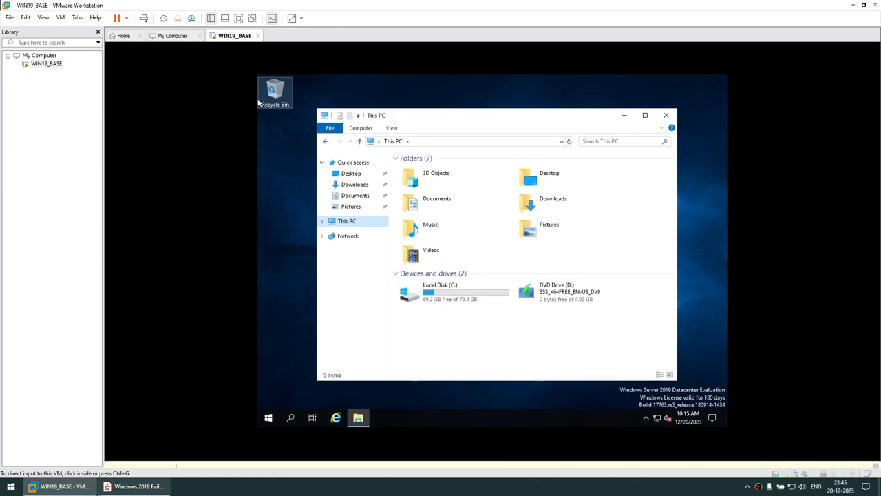
pyautogui.click(110, 486)
pyautogui.scroll(-3, 285, 283)
pyautogui.moveTo(281, 283); pyautogui.dragTo(440, 283)
pyautogui.click(60, 486)
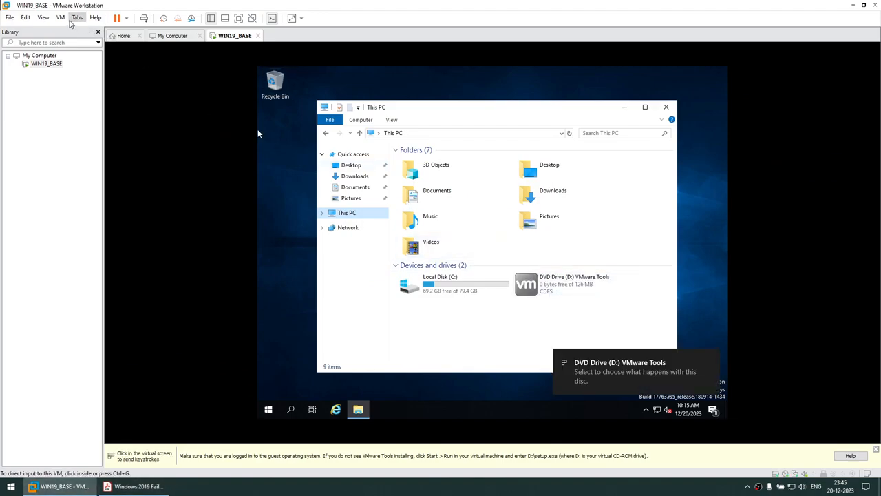
pyautogui.click(61, 18)
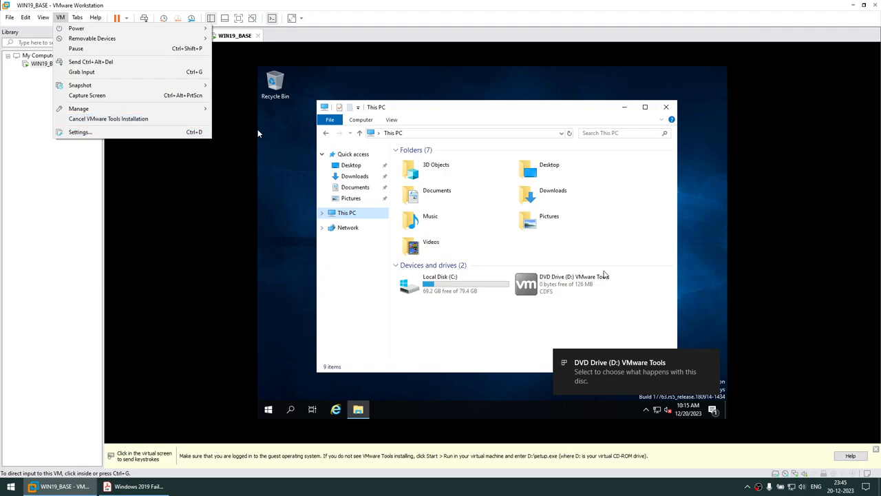
# - Run setup64.exe from the VMware Tools disc and install it with the Typical setup
pyautogui.click(606, 380)
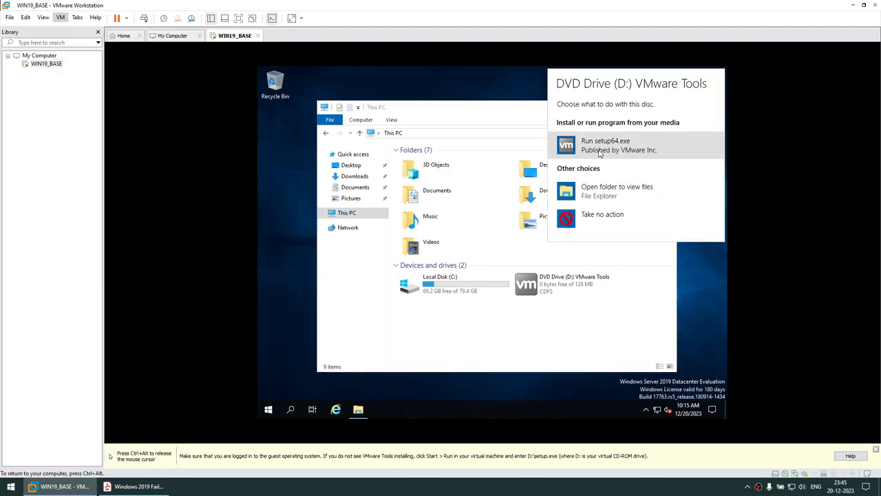
pyautogui.click(599, 153)
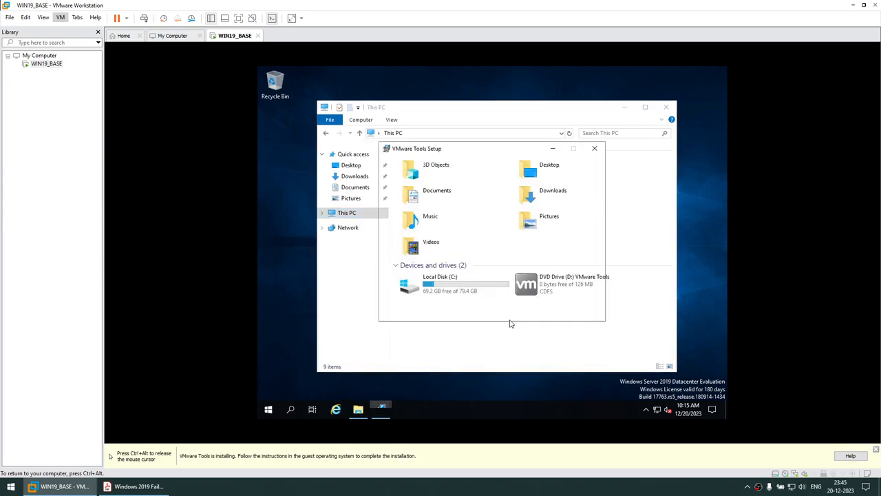
pyautogui.click(538, 310)
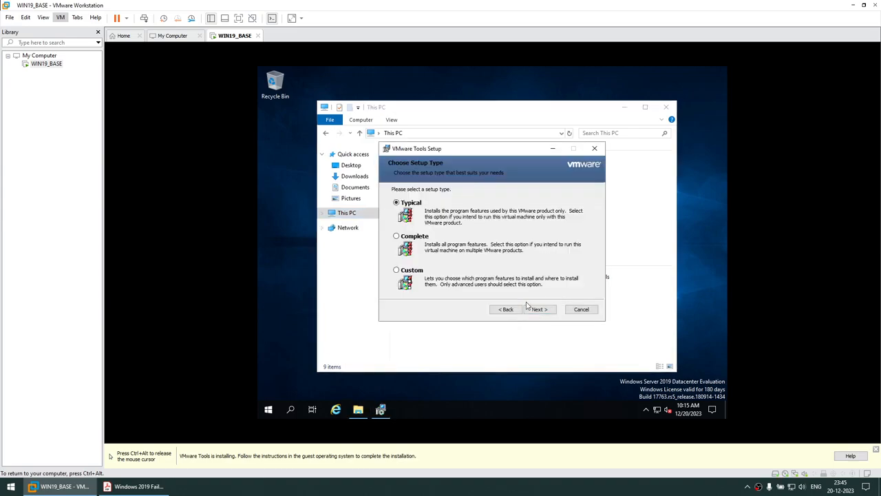
pyautogui.click(539, 311)
pyautogui.click(536, 311)
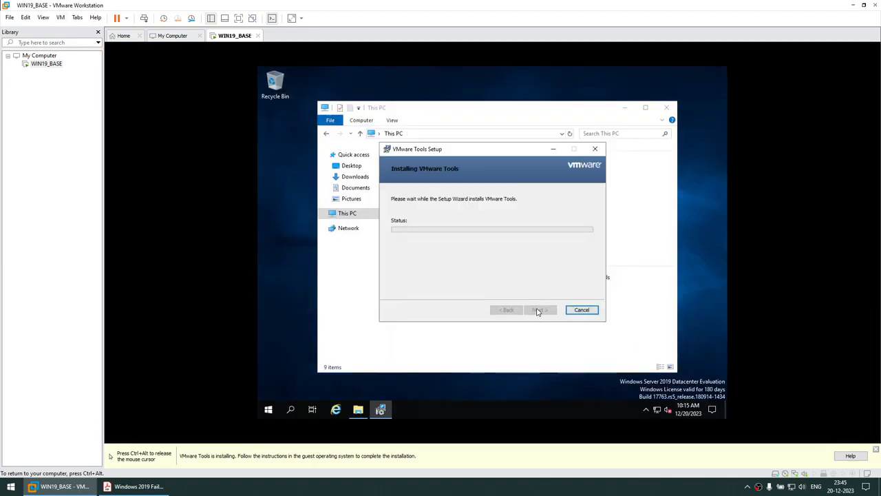
pyautogui.click(540, 309)
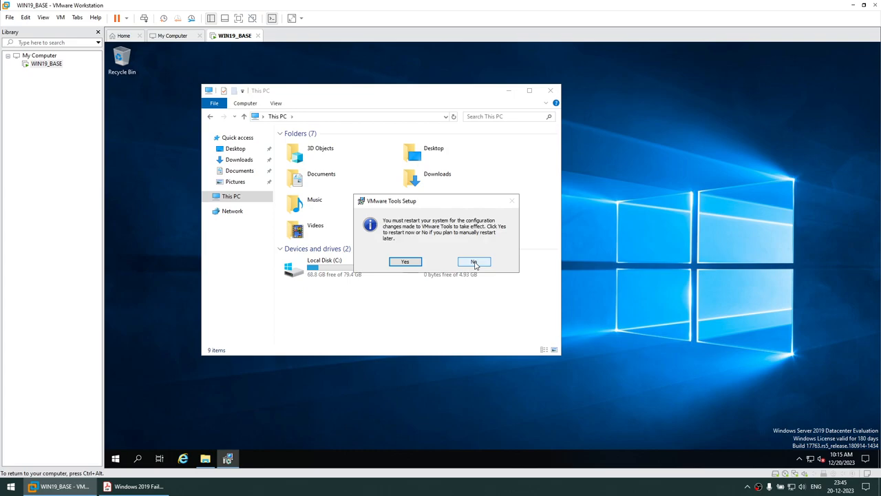
# - Postpone the required guest restart and bring up This PC's context options
pyautogui.click(474, 262)
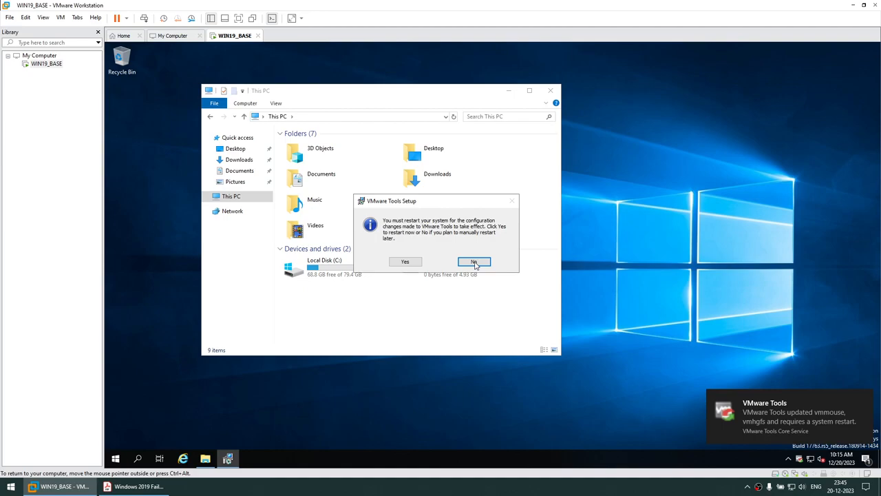
pyautogui.click(474, 262)
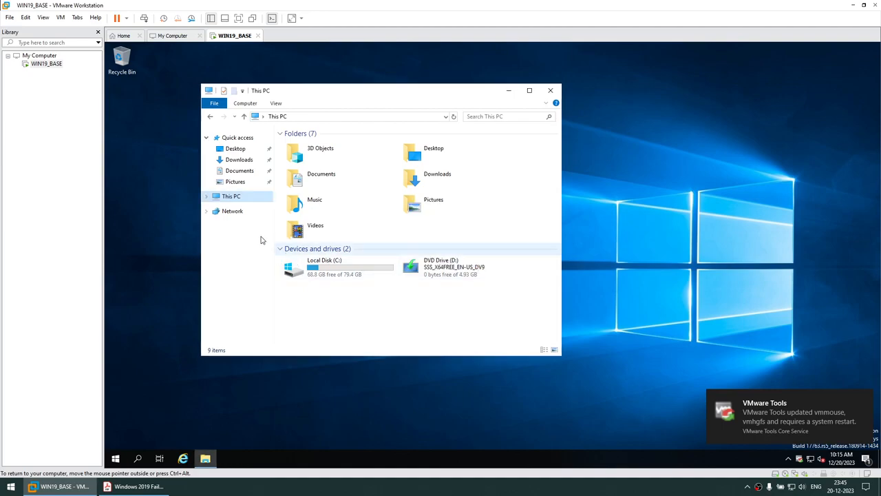
pyautogui.rightClick(232, 198)
# - Change the computer name to WIN19DC in System Properties and restart the VM now
pyautogui.click(262, 319)
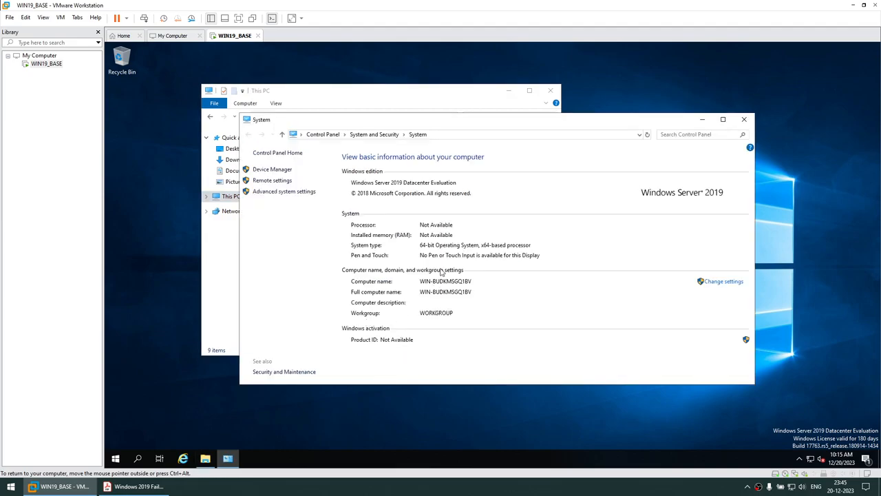
pyautogui.click(726, 282)
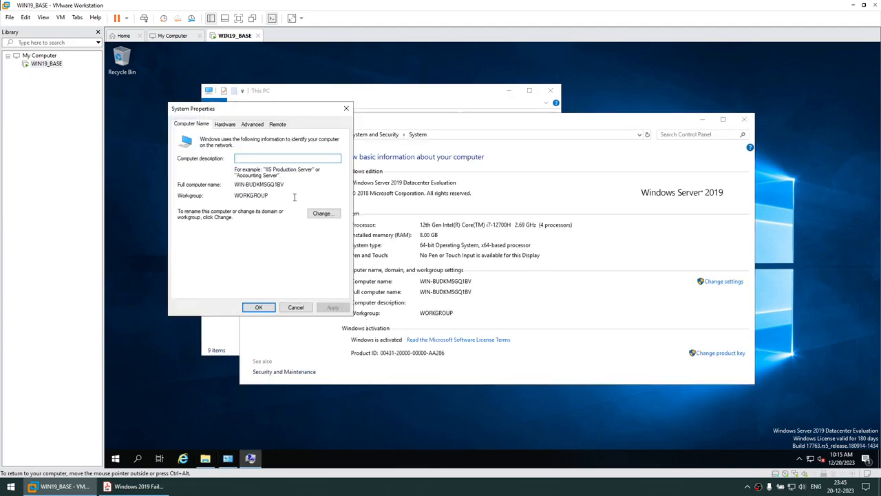
pyautogui.click(322, 214)
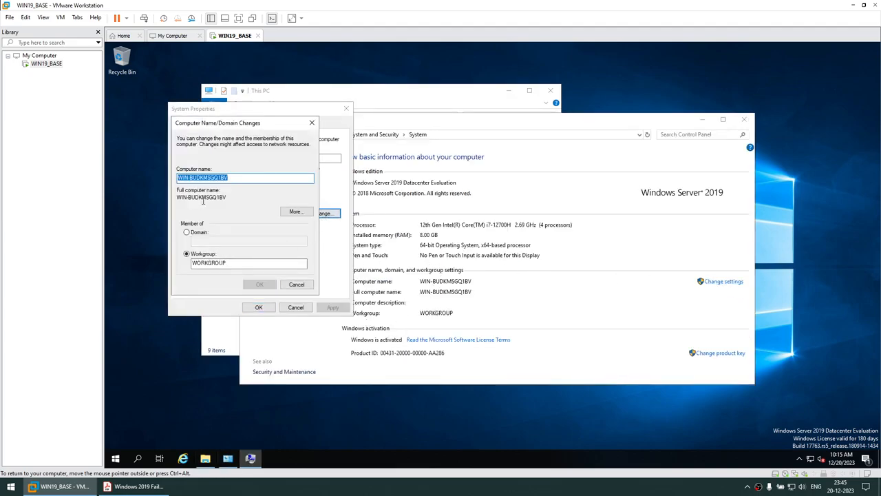
pyautogui.write('WIN19DC')
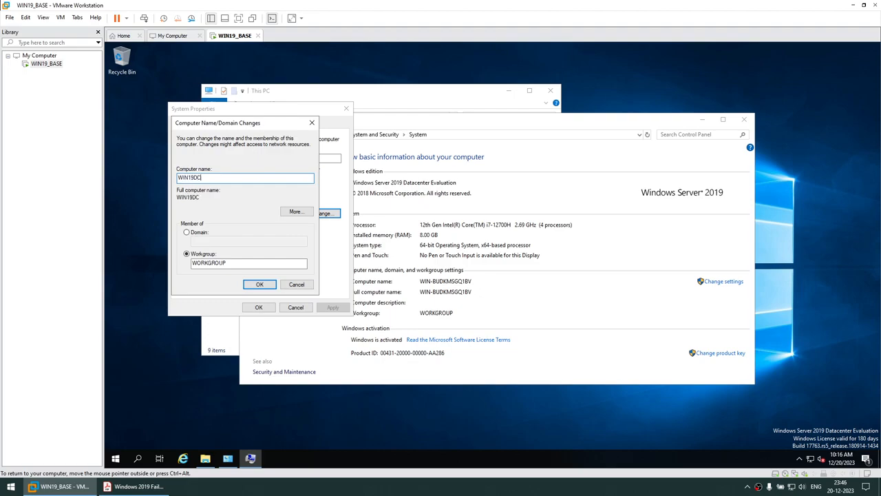
pyautogui.click(261, 285)
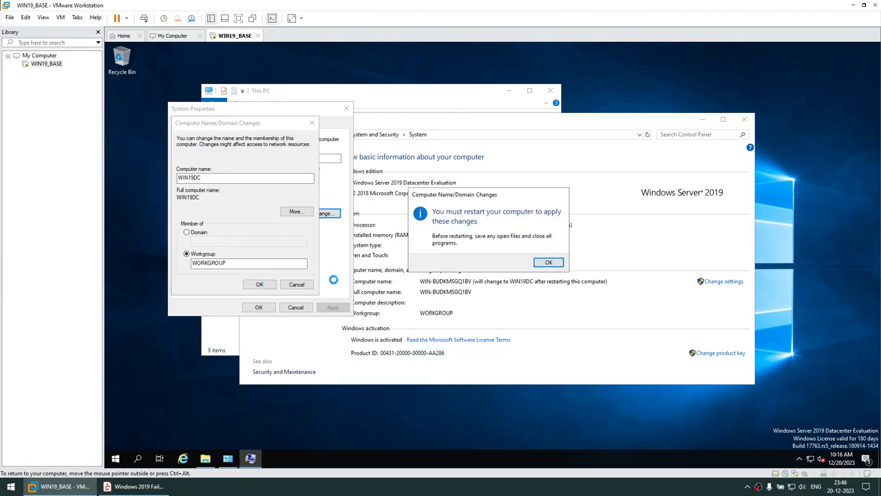
pyautogui.click(547, 262)
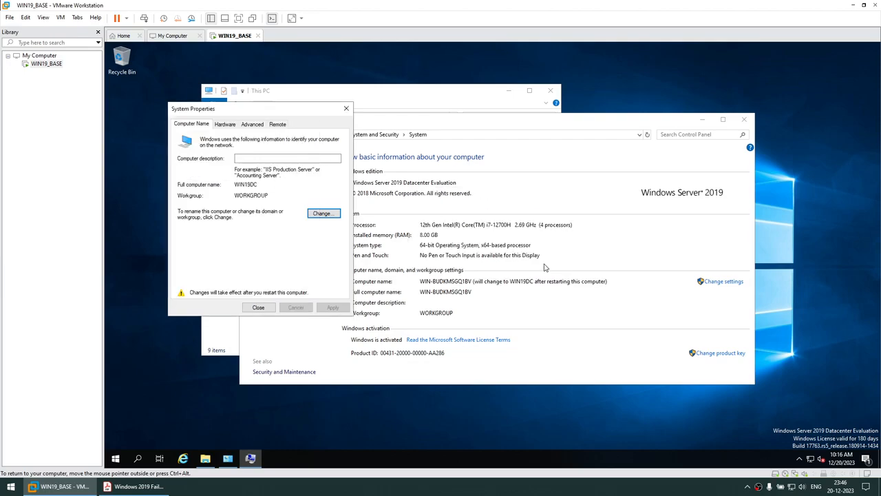
pyautogui.click(272, 310)
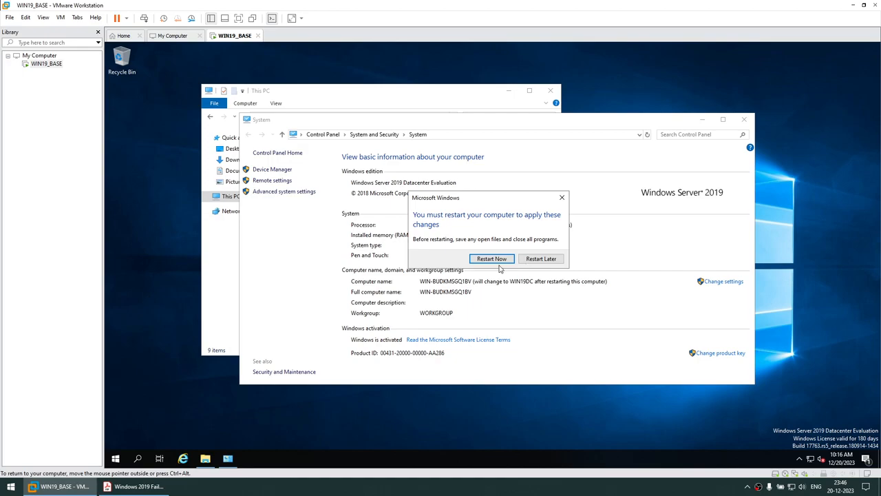
pyautogui.click(495, 259)
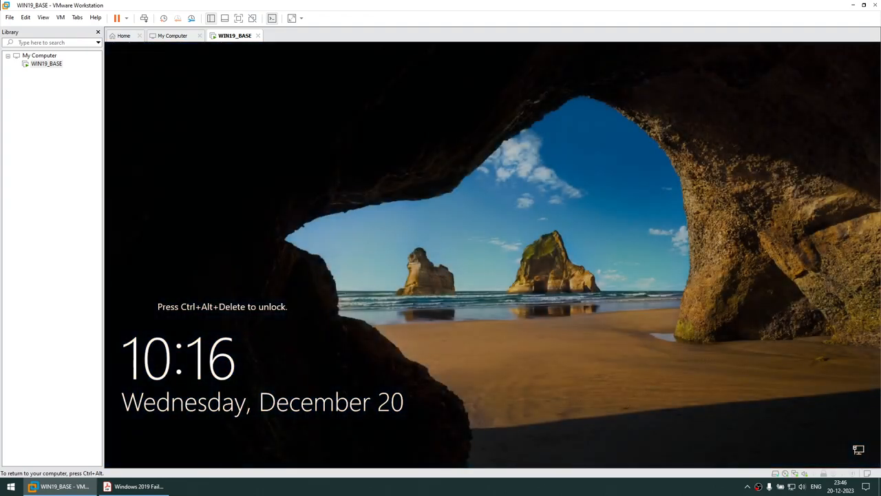
# - Send Ctrl+Alt+Del to the guest and enter the Administrator password
pyautogui.hotkey('ctrl', 'alt')
pyautogui.click(61, 18)
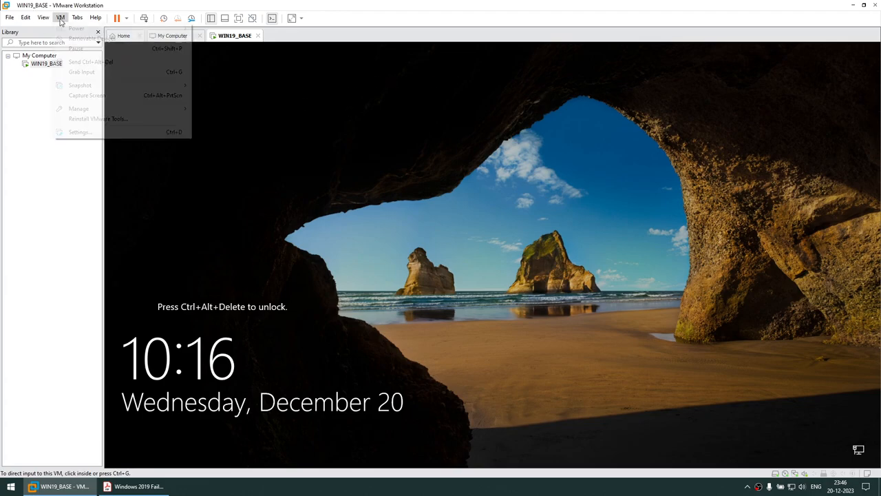
pyautogui.click(86, 62)
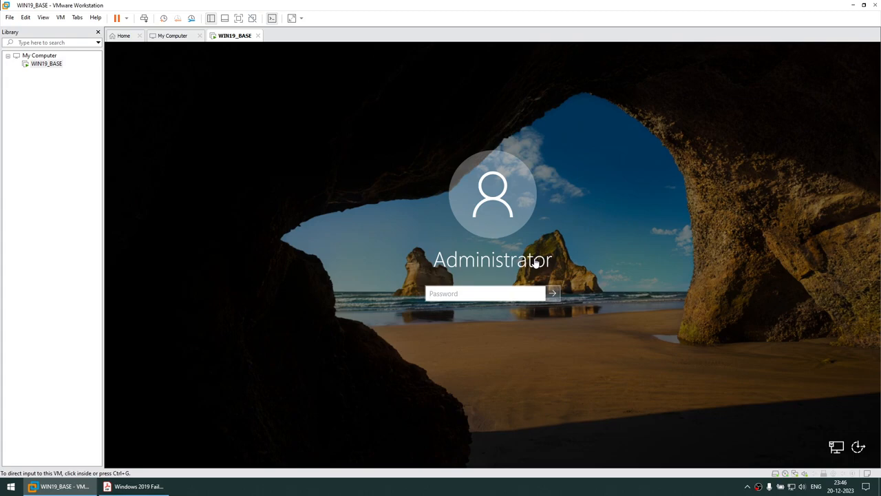
pyautogui.click(437, 293)
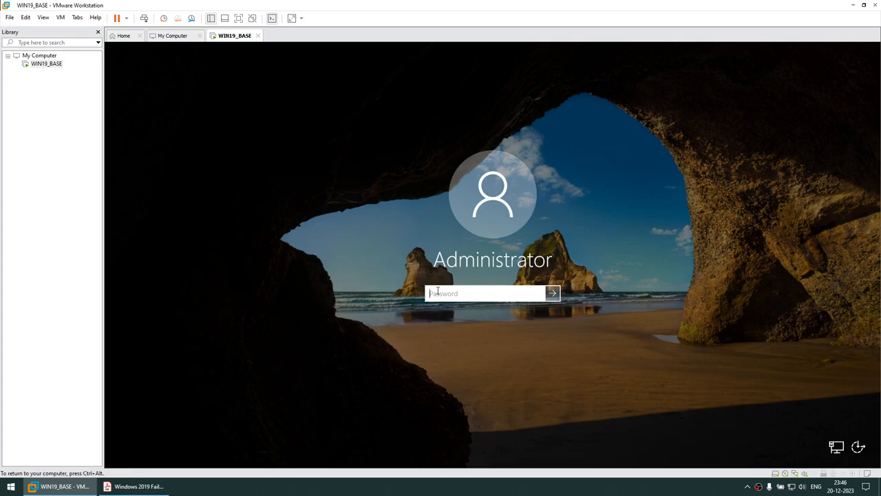
pyautogui.write('••••••••')
pyautogui.press('Return')
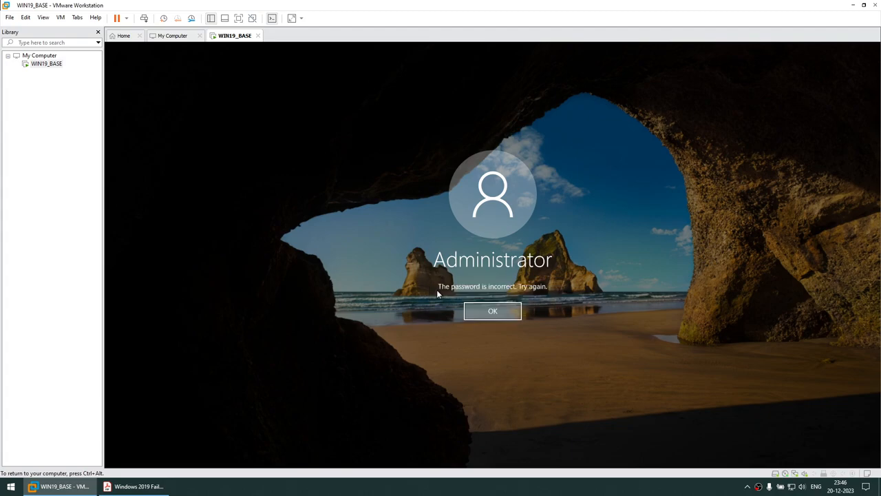
# - Retry after the incorrect-password errors, turn off Caps Lock, and sign in as Administrator
pyautogui.click(506, 314)
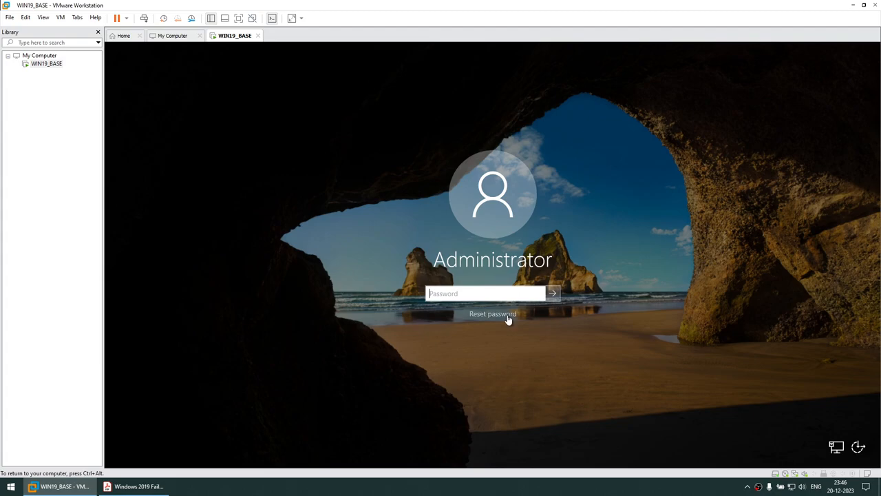
pyautogui.write('••••••')
pyautogui.press('Return')
pyautogui.click(508, 316)
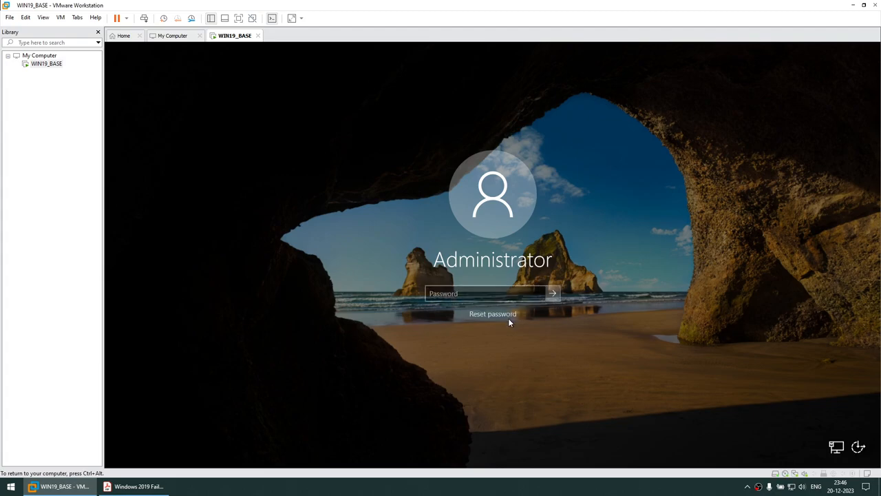
pyautogui.write('••••••••')
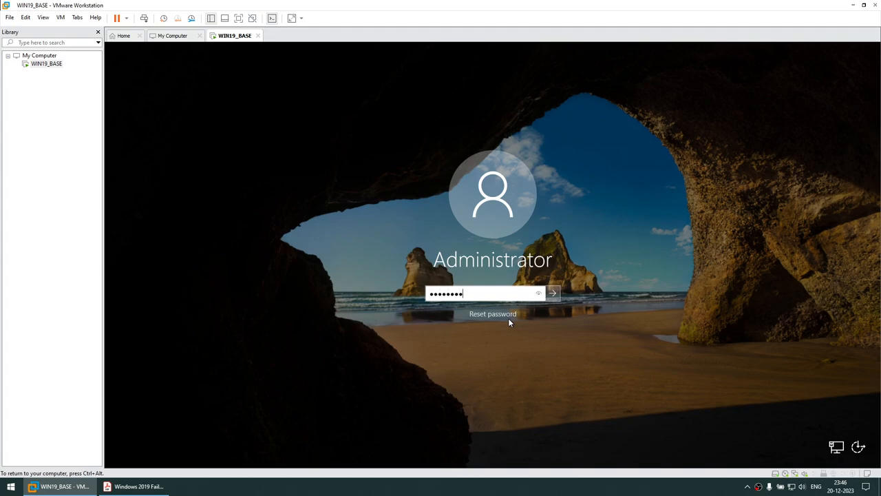
pyautogui.press('Return')
pyautogui.click(508, 317)
pyautogui.press('capslock')
pyautogui.press('capslock')
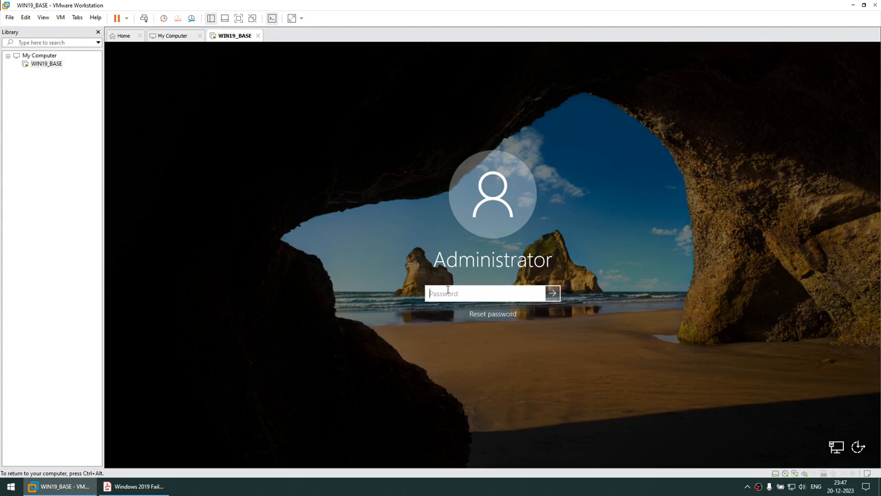
pyautogui.write('P')
pyautogui.press('Return')
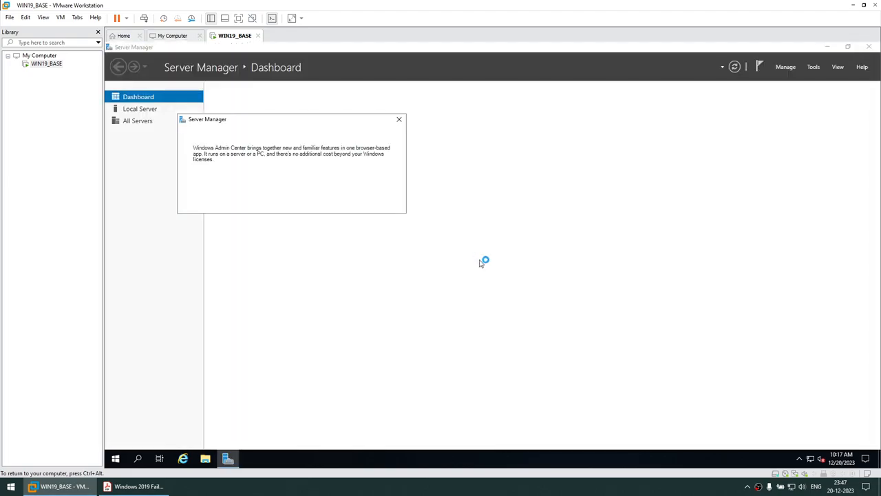
# - Stop the Windows Admin Center pop-up from reappearing and close it and Server Manager
pyautogui.click(197, 203)
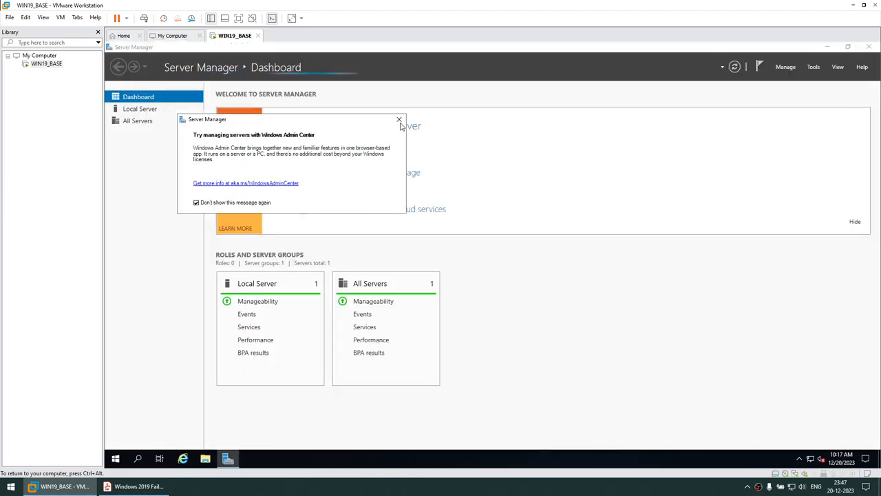
pyautogui.click(399, 119)
pyautogui.click(869, 49)
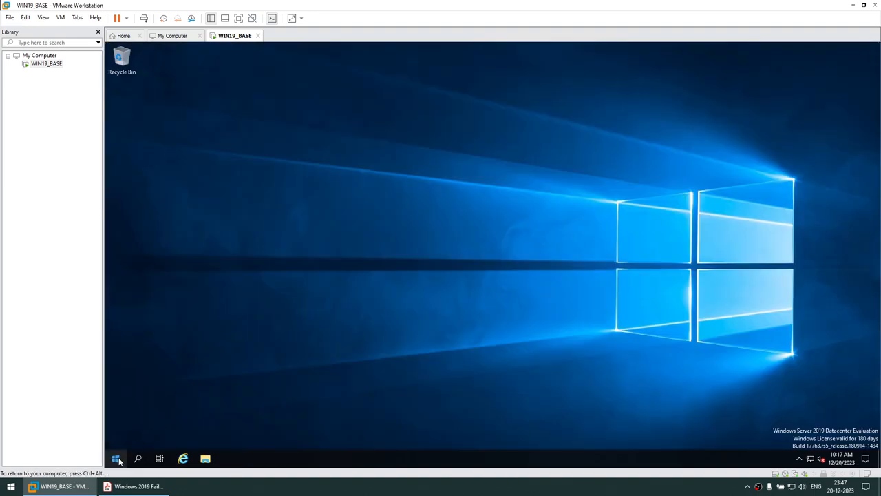
pyautogui.click(115, 458)
pyautogui.click(116, 439)
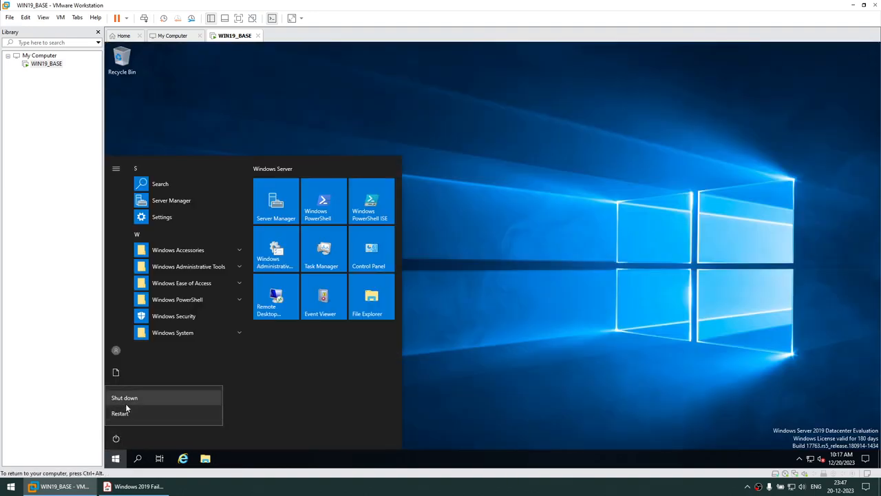
pyautogui.click(645, 323)
# - Open This PC's system properties to confirm the computer name WIN19DC
pyautogui.press('super+e')
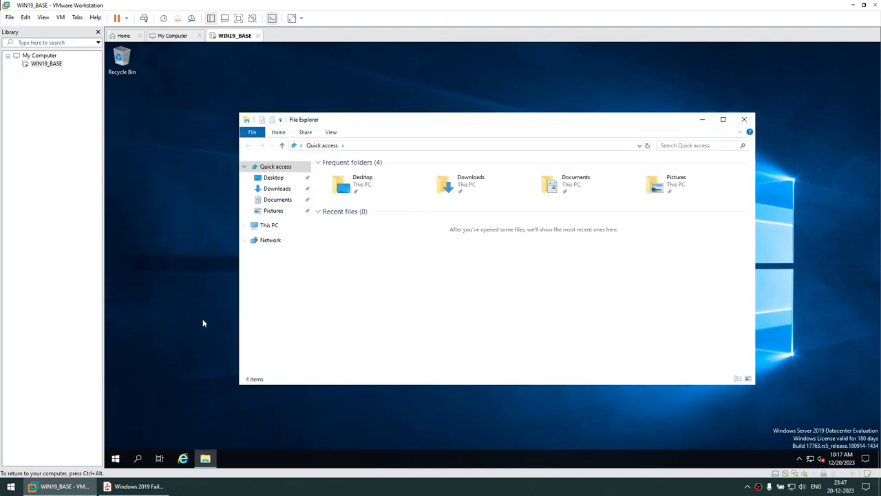
pyautogui.rightClick(263, 225)
pyautogui.click(315, 345)
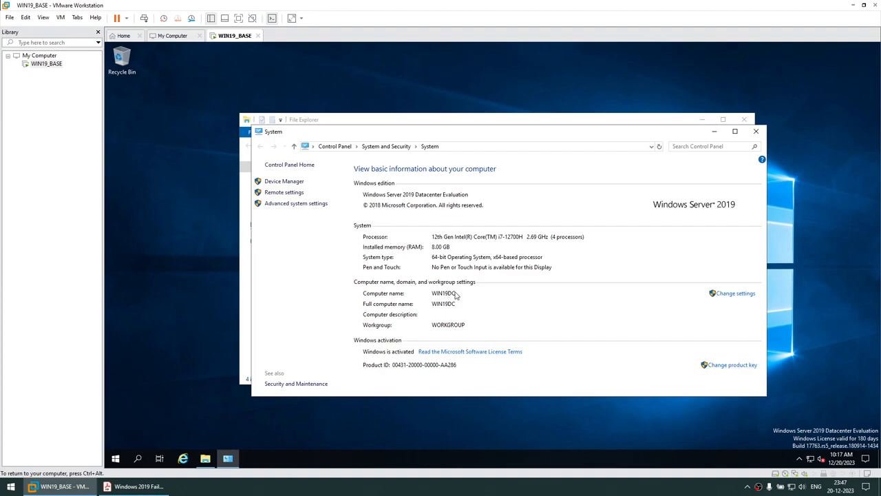
# - Shut down the server with the reason Hardware: Installation (Planned)
pyautogui.click(115, 458)
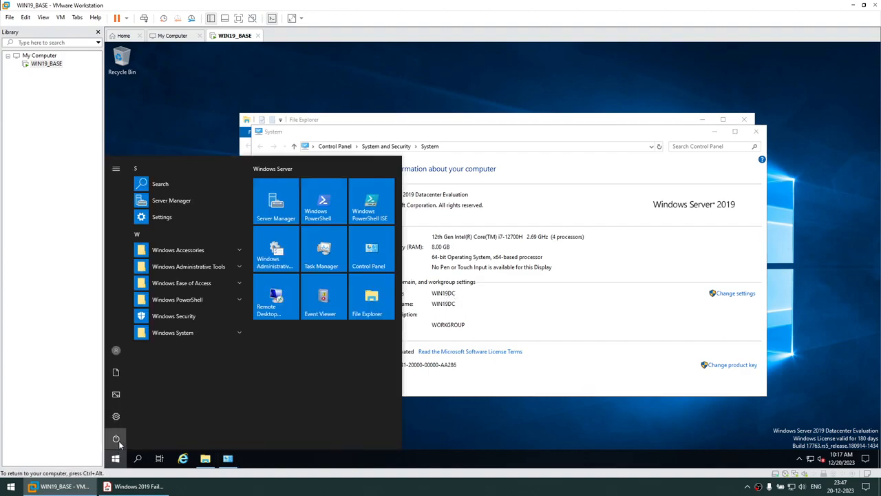
pyautogui.click(118, 443)
pyautogui.click(138, 411)
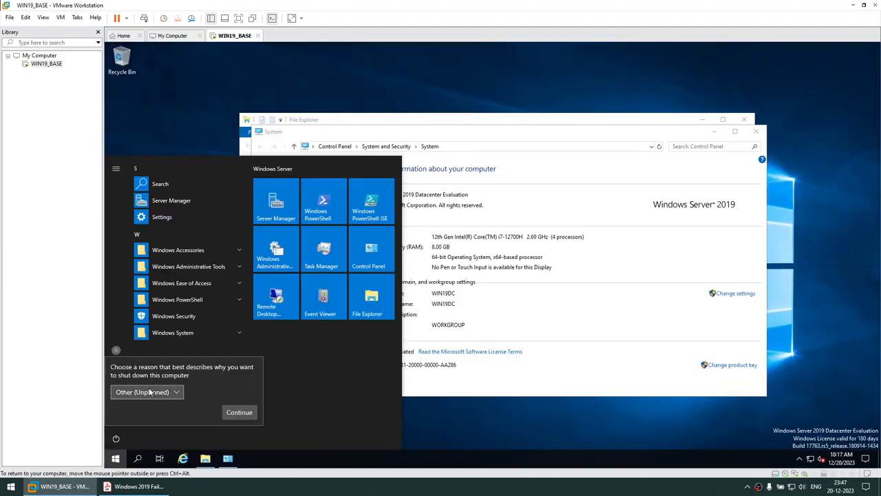
pyautogui.press('Escape')
pyautogui.click(116, 438)
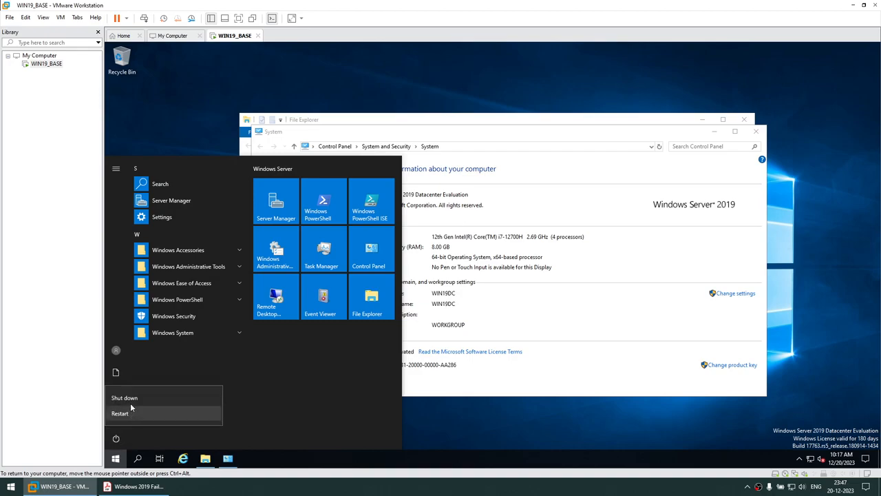
pyautogui.click(130, 411)
pyautogui.click(177, 392)
pyautogui.click(167, 392)
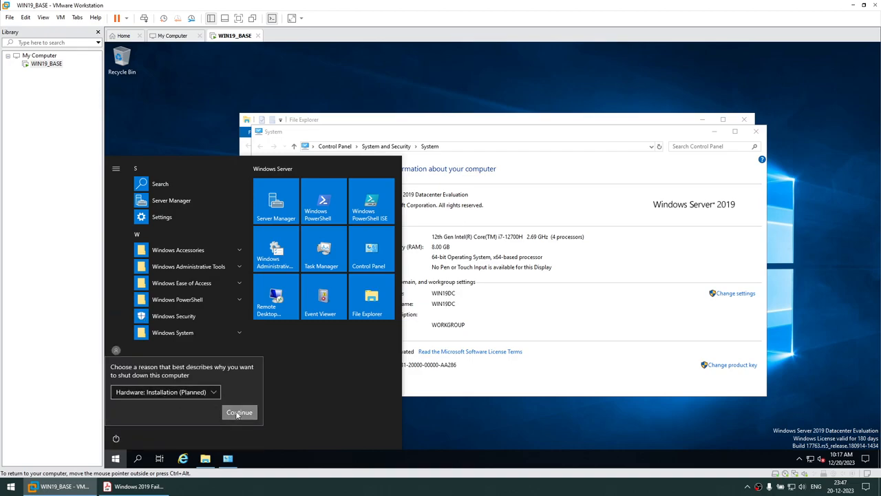
pyautogui.click(239, 412)
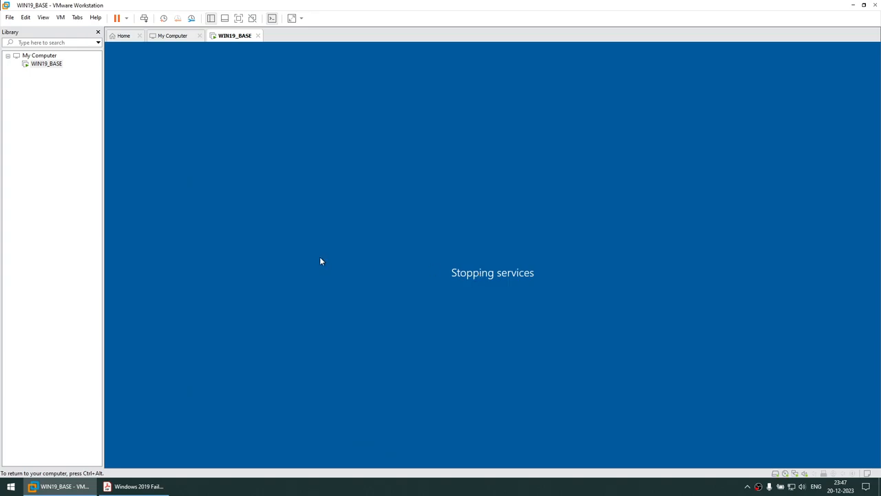
# - Highlight the clone names WIN19DC, WIN19NODE1 and WIN19NODE2 in the guide, then return to VMware
pyautogui.click(136, 486)
pyautogui.scroll(-5, 299, 365)
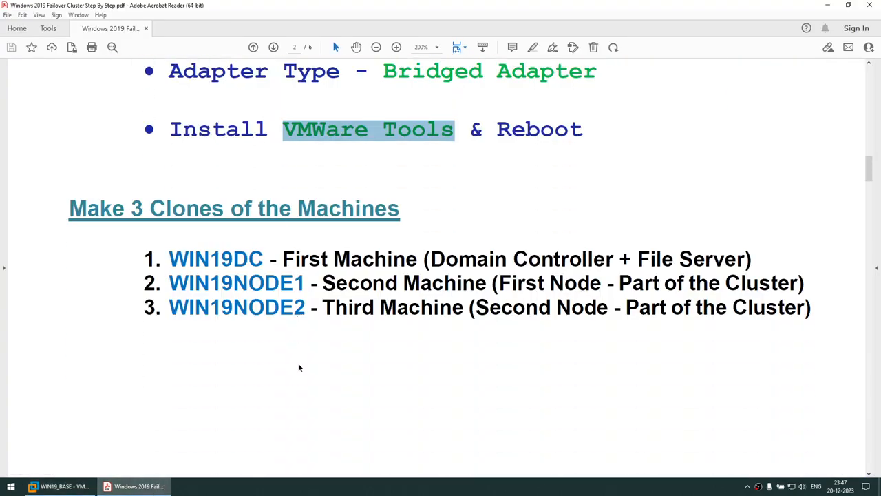
pyautogui.moveTo(168, 171); pyautogui.dragTo(262, 172)
pyautogui.moveTo(187, 195); pyautogui.dragTo(290, 196)
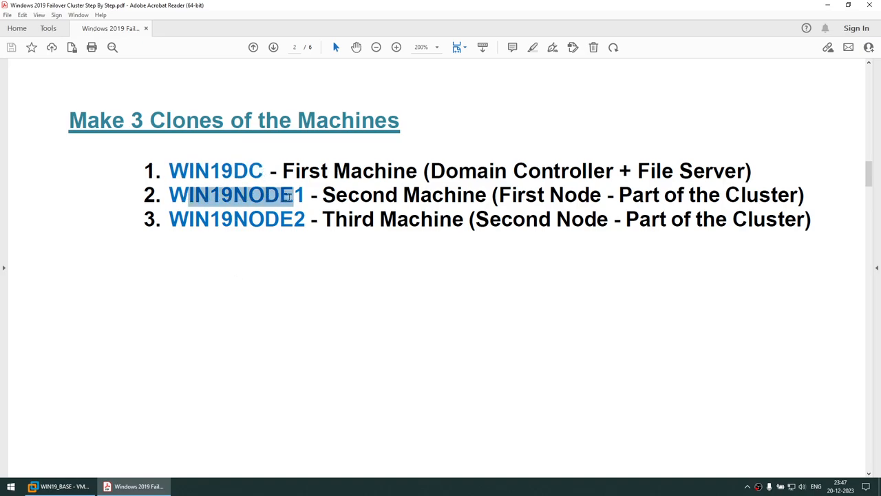
pyautogui.moveTo(183, 221); pyautogui.dragTo(303, 225)
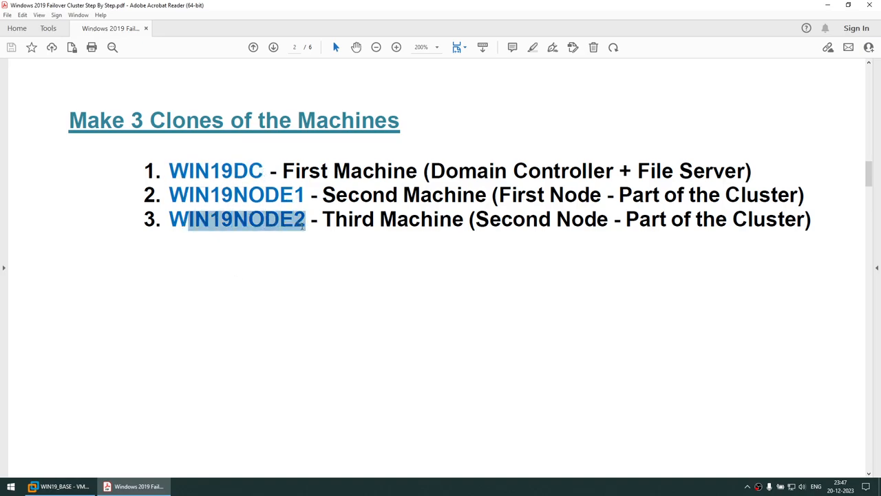
pyautogui.moveTo(210, 171); pyautogui.dragTo(261, 172)
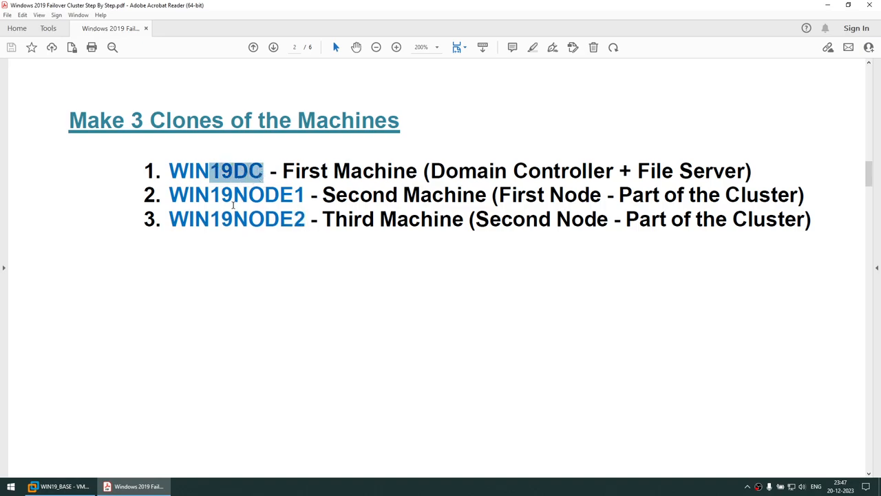
pyautogui.moveTo(227, 199); pyautogui.dragTo(304, 198)
pyautogui.moveTo(235, 217); pyautogui.dragTo(304, 220)
pyautogui.click(257, 196)
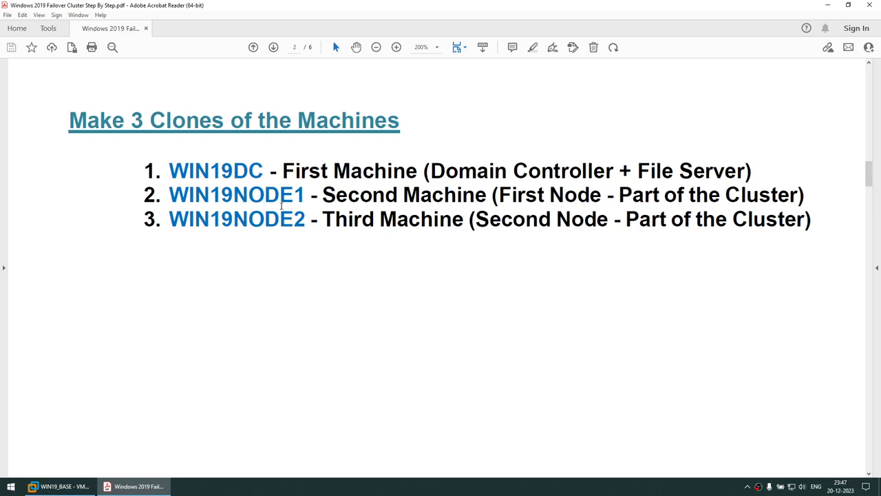
pyautogui.click(60, 486)
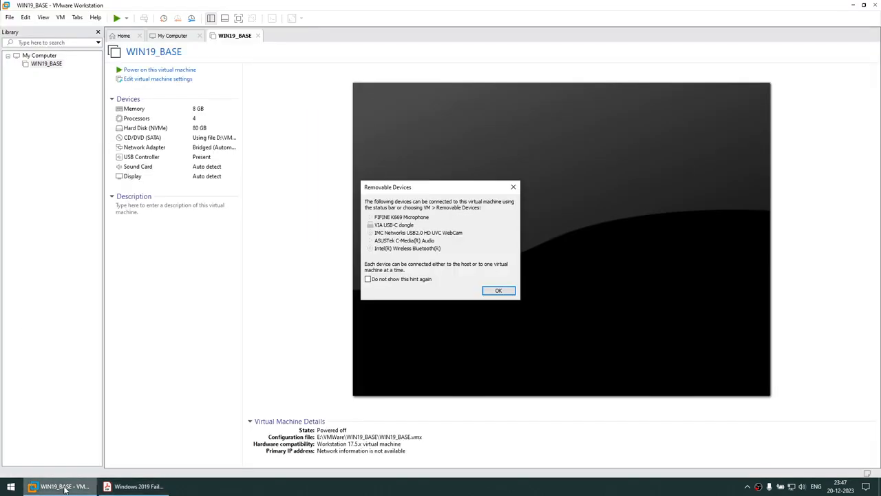
# - Start a full clone of WIN19_BASE from its current state
pyautogui.click(498, 291)
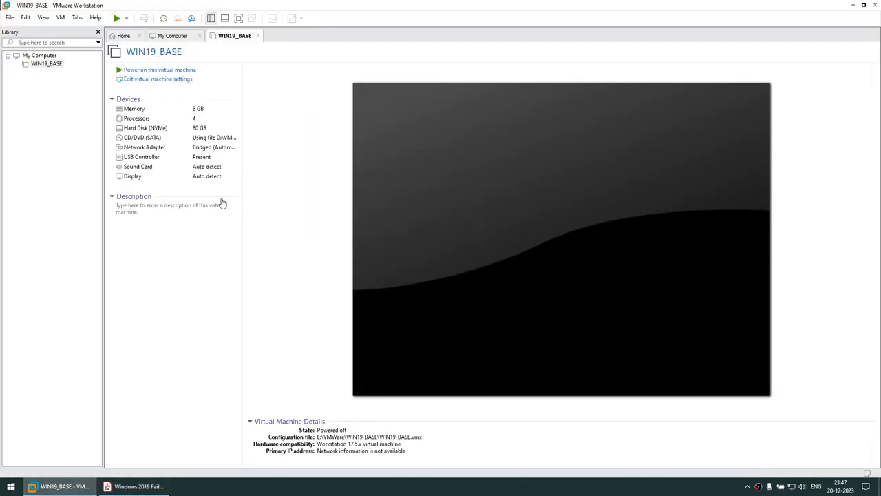
pyautogui.rightClick(49, 69)
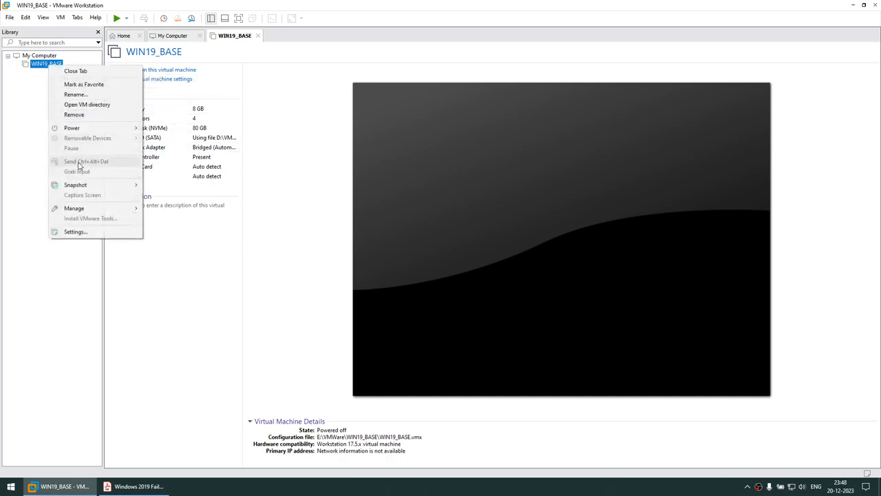
pyautogui.moveTo(89, 209)
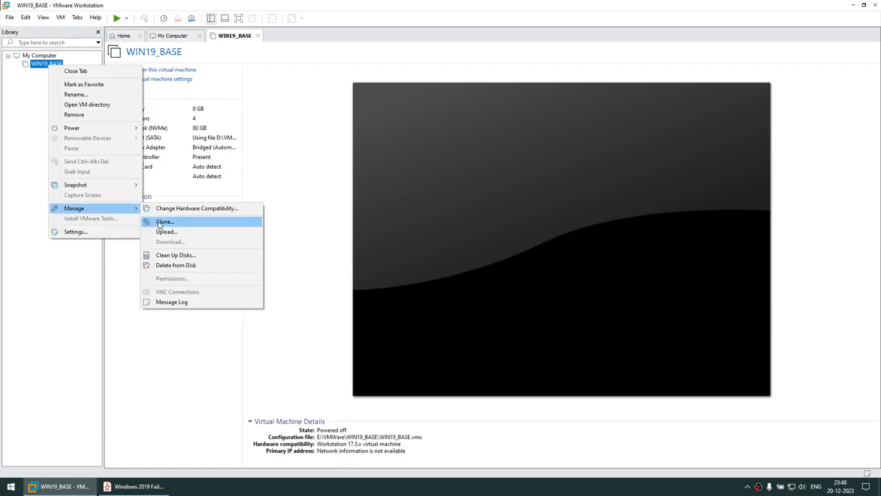
pyautogui.click(159, 222)
pyautogui.click(476, 317)
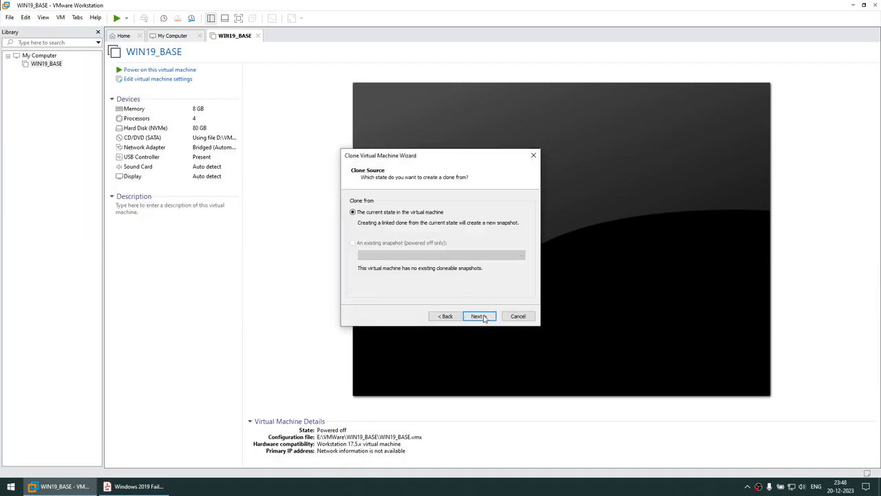
pyautogui.click(478, 316)
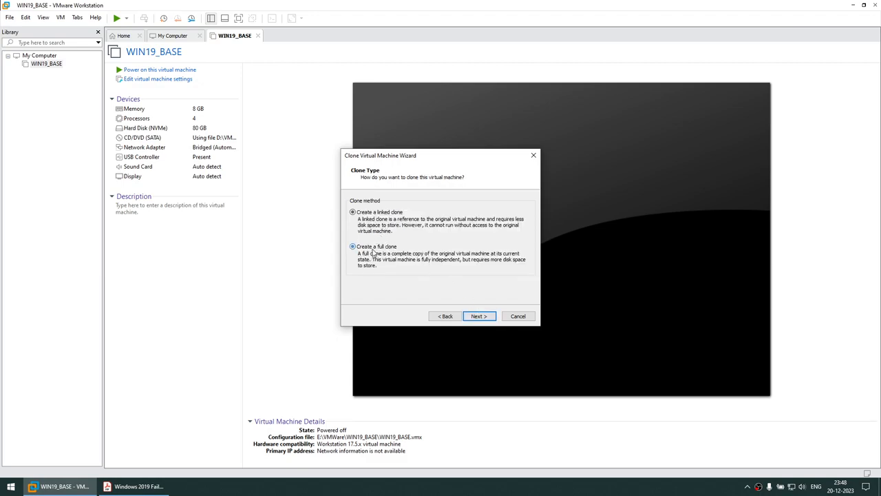
pyautogui.click(478, 316)
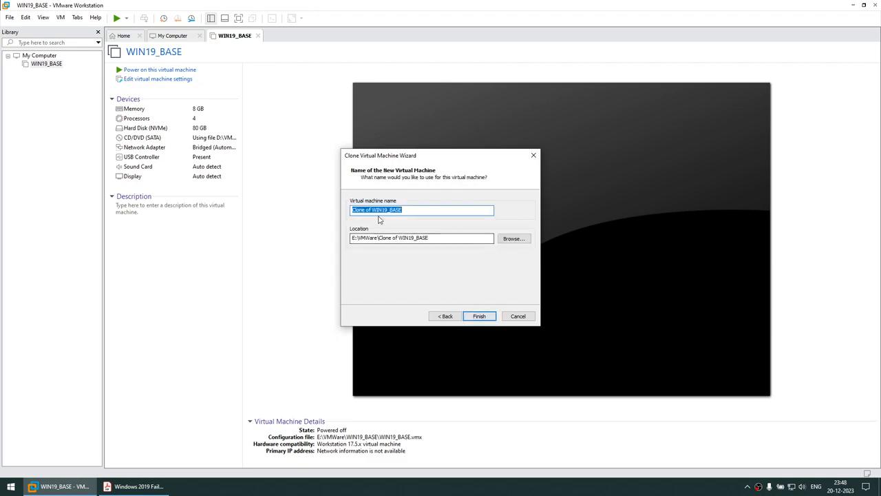
# - Name the clone WIN19DC, finish cloning and close the wizard
pyautogui.moveTo(372, 210); pyautogui.dragTo(217, 211)
pyautogui.press('BackSpace')
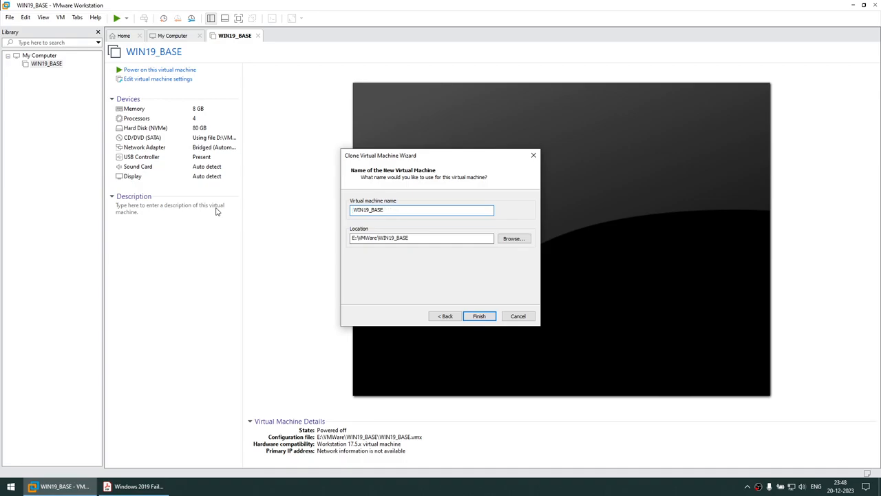
pyautogui.press('End')
pyautogui.write('DC')
pyautogui.moveTo(375, 210); pyautogui.dragTo(234, 213)
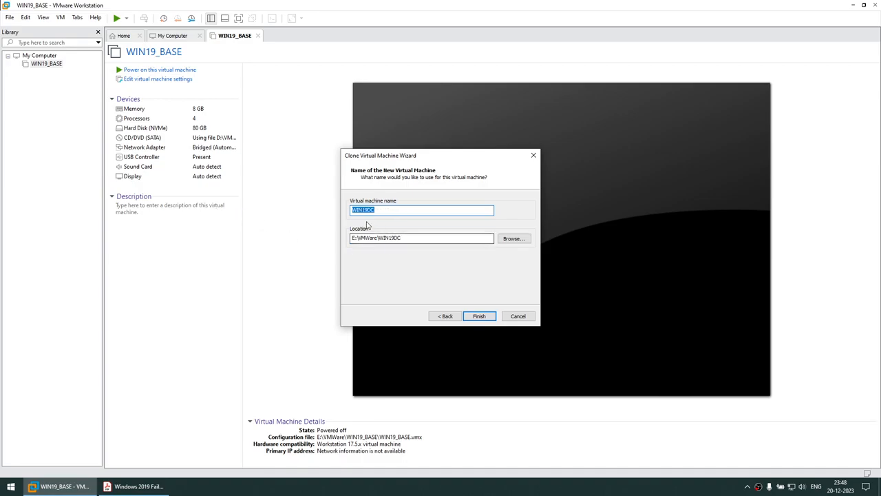
pyautogui.click(488, 318)
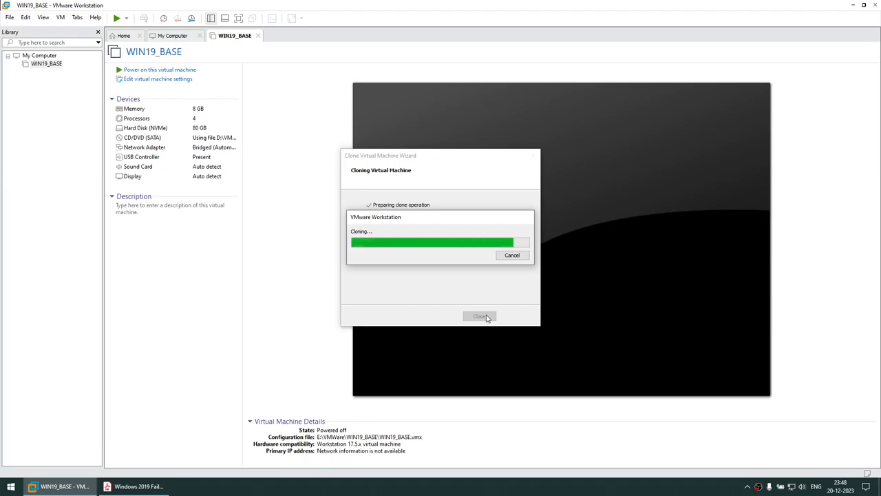
pyautogui.click(475, 315)
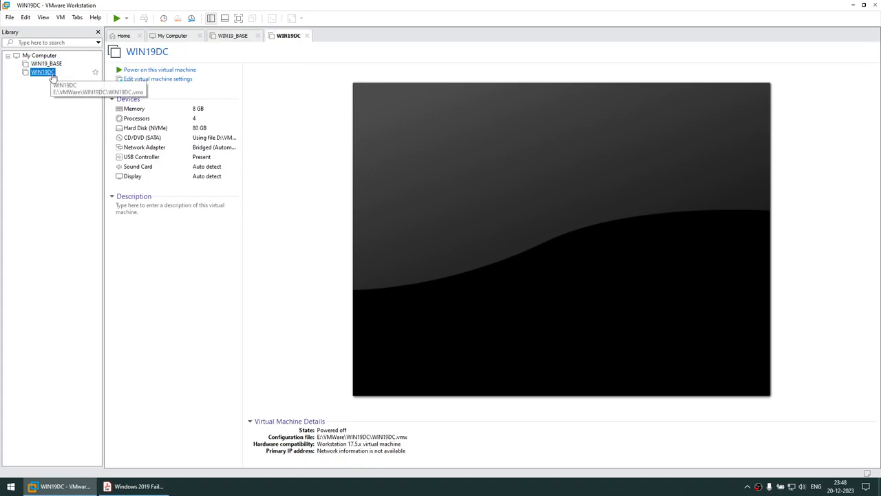
# - Launch another Clone wizard for WIN19_BASE and move past its welcome page
pyautogui.click(42, 65)
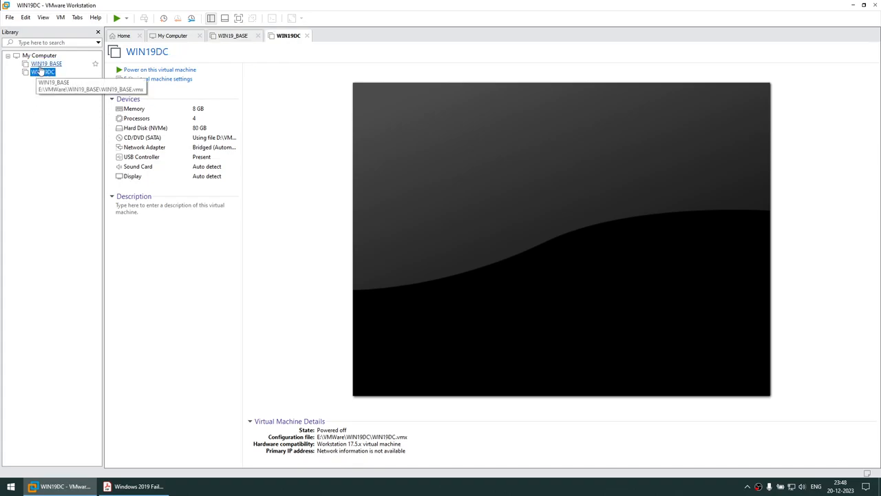
pyautogui.rightClick(42, 66)
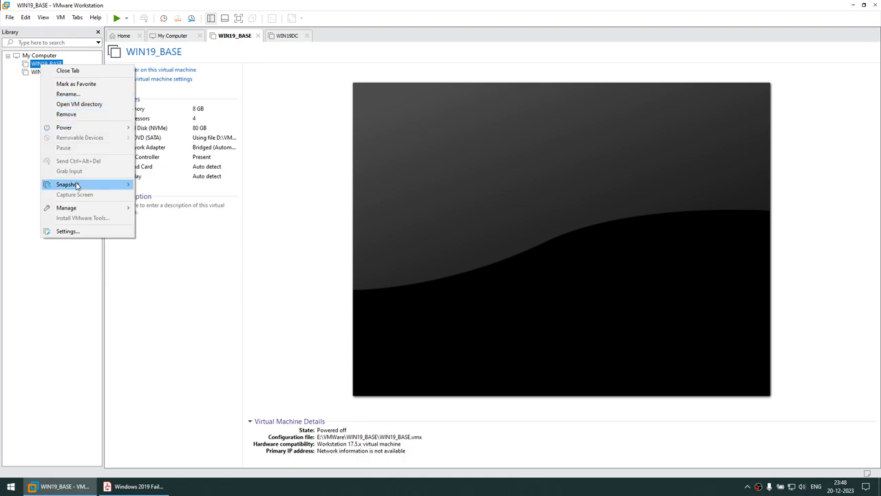
pyautogui.click(32, 76)
pyautogui.click(43, 64)
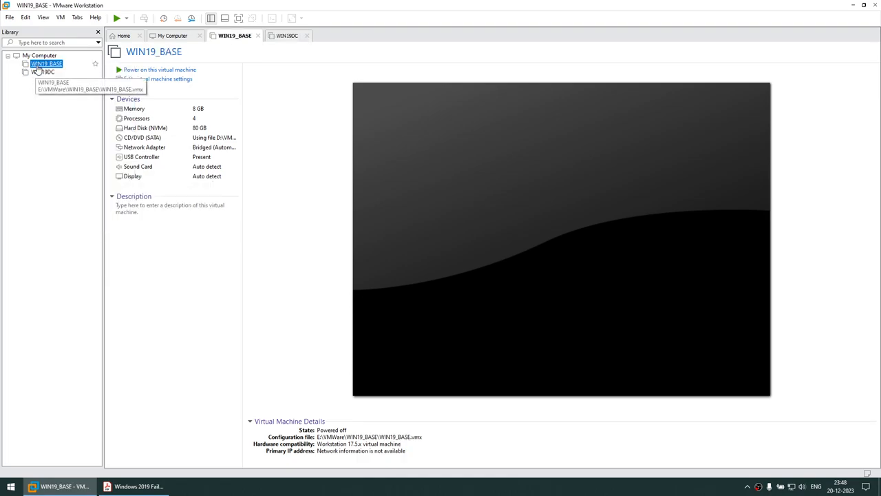
pyautogui.rightClick(38, 66)
pyautogui.click(23, 79)
pyautogui.rightClick(38, 66)
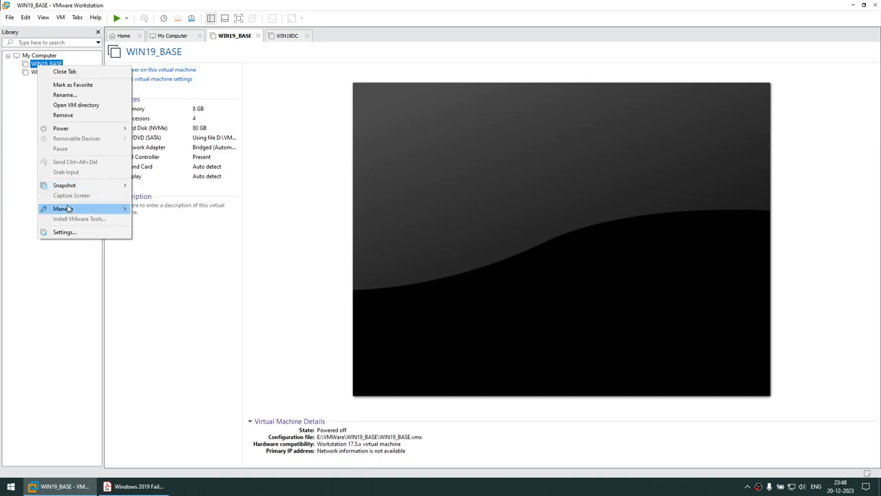
pyautogui.moveTo(69, 209)
pyautogui.click(154, 222)
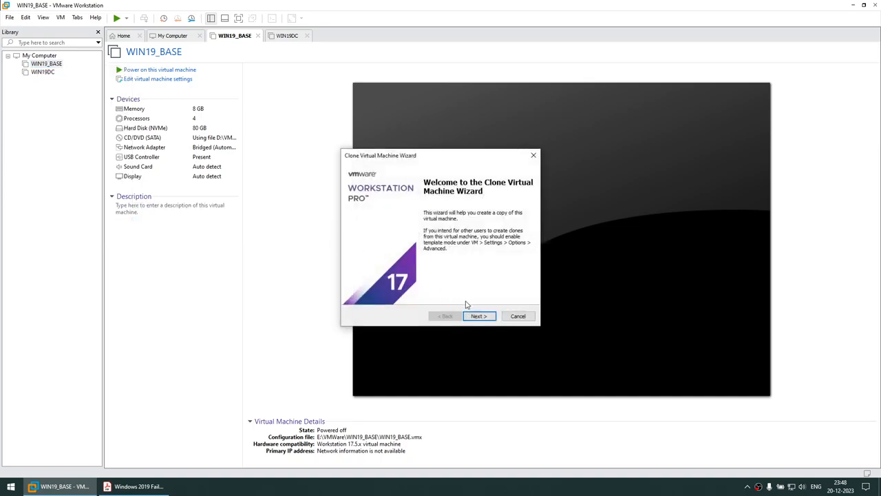
pyautogui.click(487, 318)
# - Copy the name WIN19NODE1 from the PDF guide
pyautogui.click(161, 487)
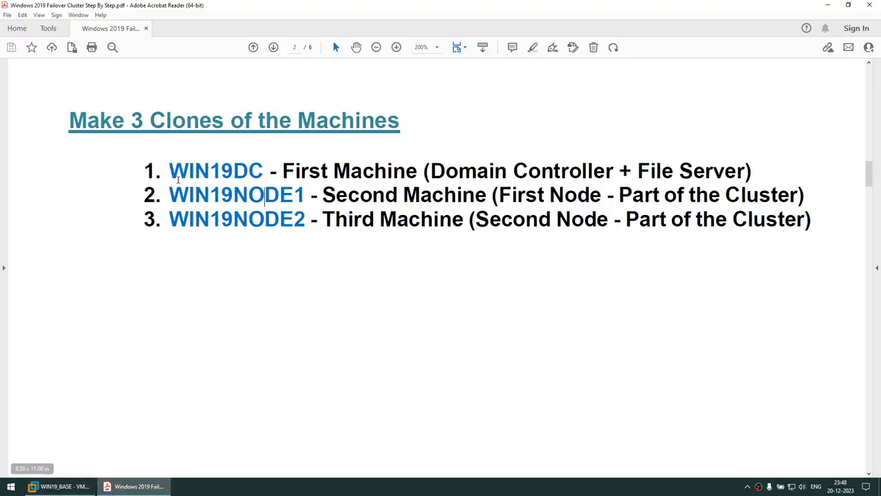
pyautogui.moveTo(170, 195); pyautogui.dragTo(301, 194)
pyautogui.rightClick(301, 195)
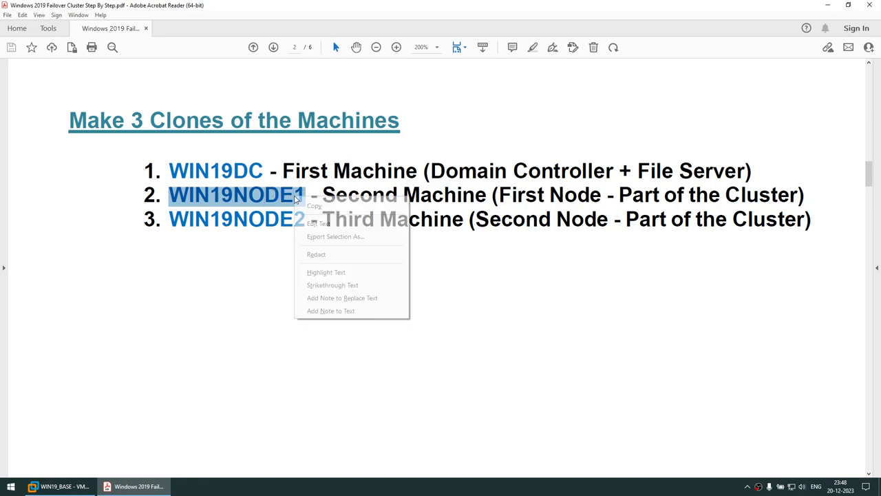
pyautogui.click(306, 236)
pyautogui.click(62, 487)
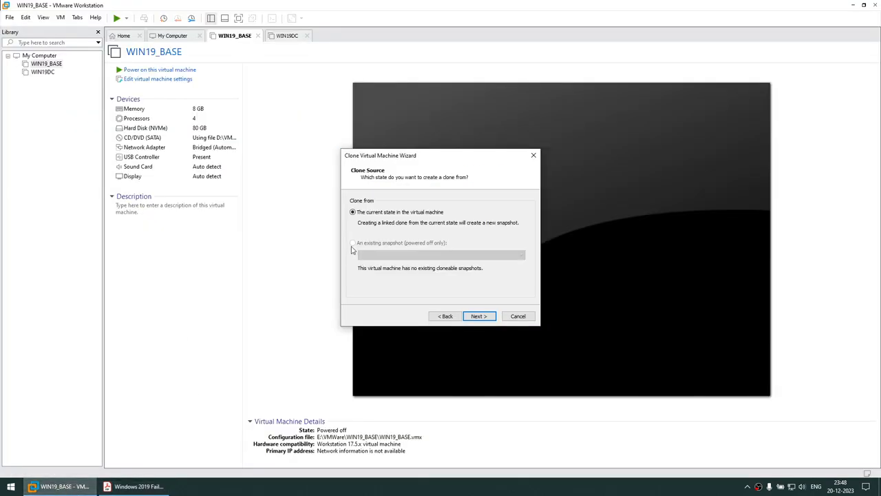
# - Create the full clone from the current state named WIN19NODE1 and view it
pyautogui.click(480, 315)
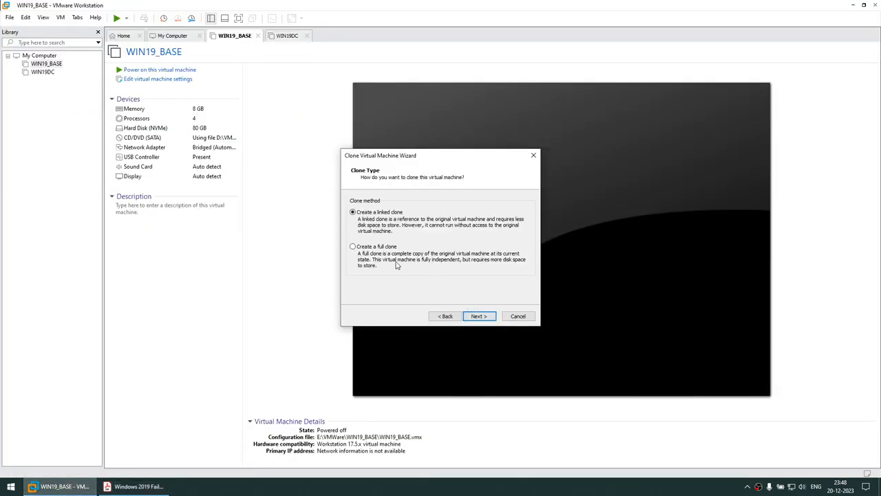
pyautogui.click(479, 316)
pyautogui.hotkey('ctrl', 'v')
pyautogui.click(477, 316)
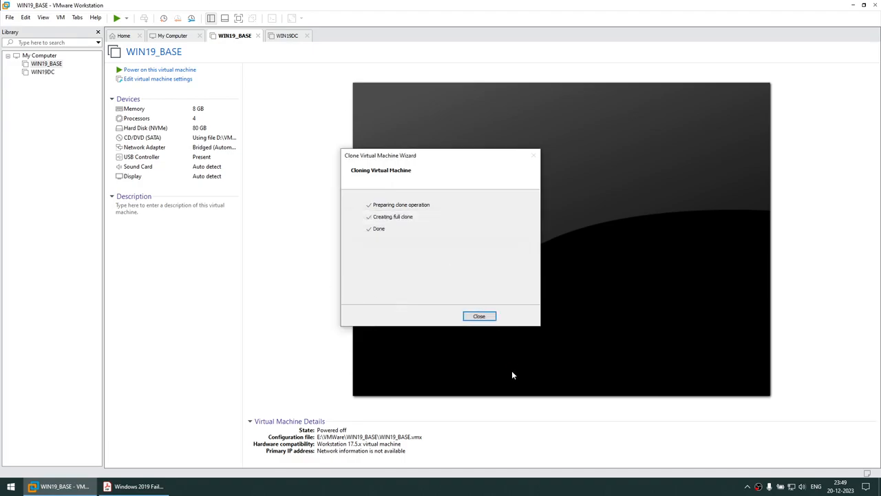
pyautogui.click(479, 316)
pyautogui.click(71, 83)
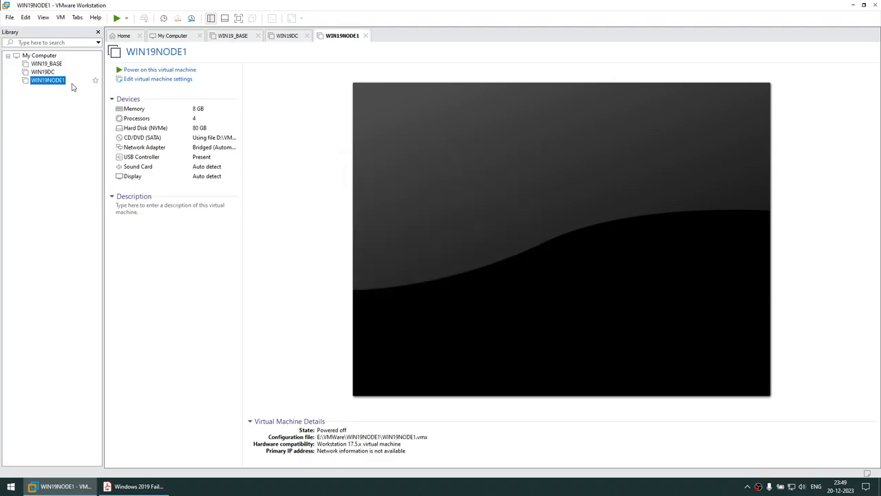
# - Clone WIN19_BASE's current state as a full clone named WIN19NODE2 and close the wizard
pyautogui.rightClick(51, 66)
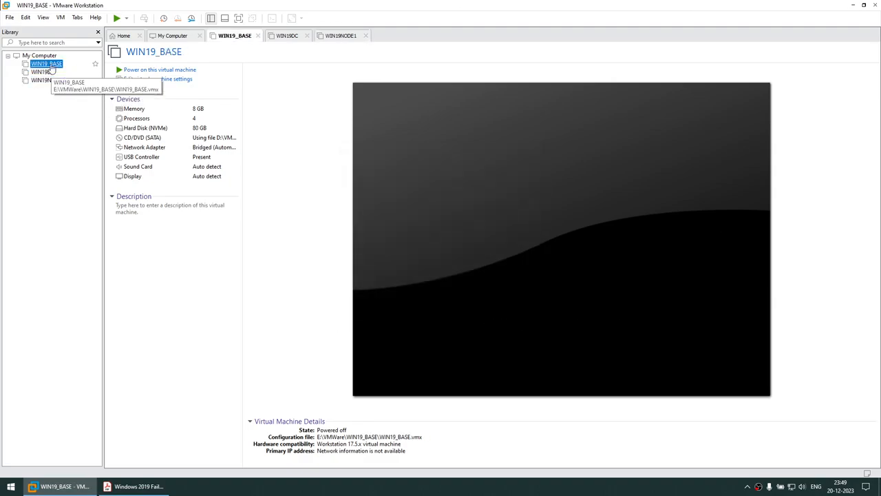
pyautogui.moveTo(81, 207)
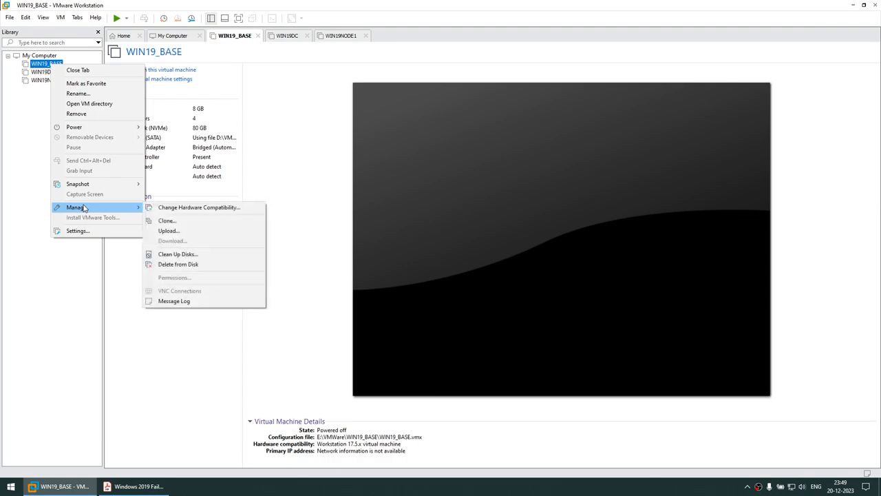
pyautogui.click(185, 221)
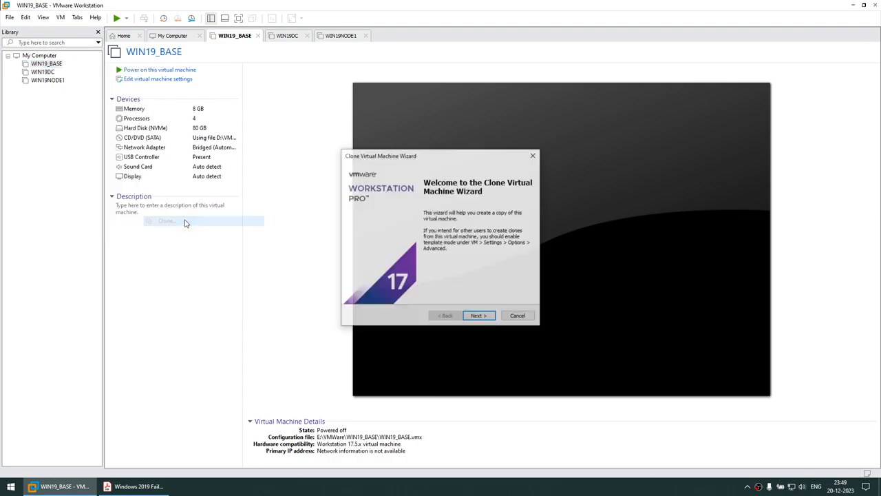
pyautogui.click(490, 318)
pyautogui.click(494, 315)
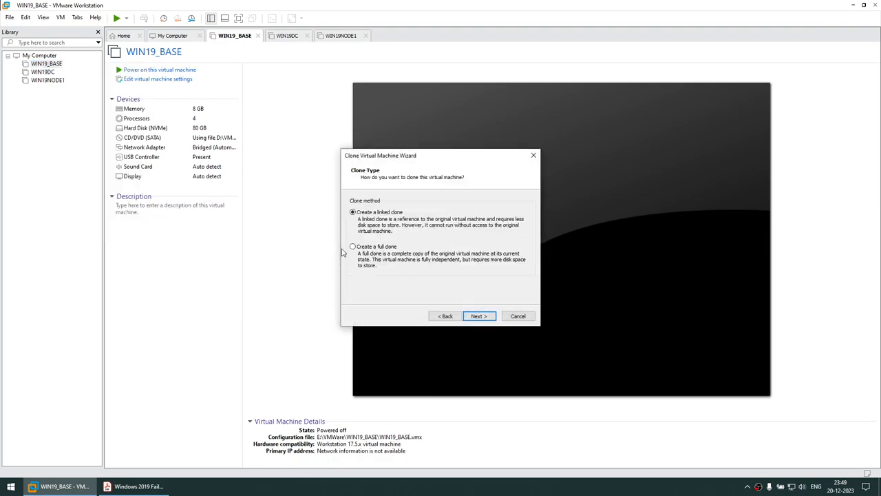
pyautogui.click(364, 250)
pyautogui.click(479, 316)
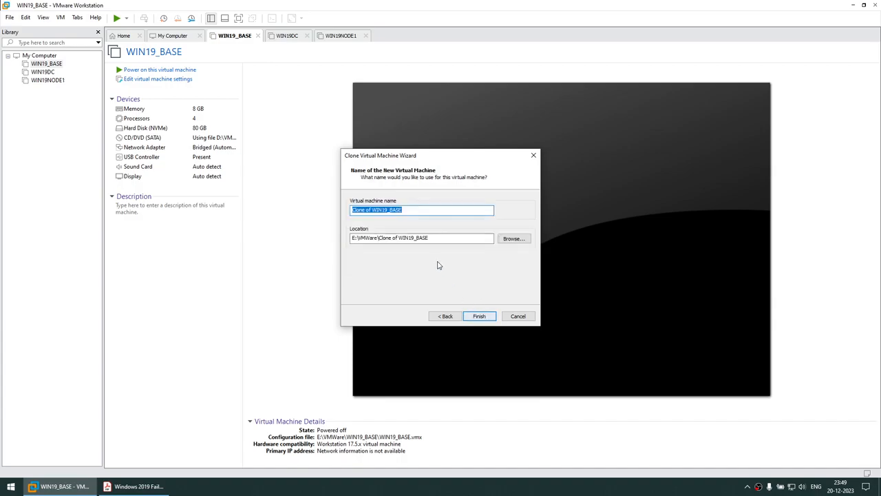
pyautogui.write('WIN19NODE1')
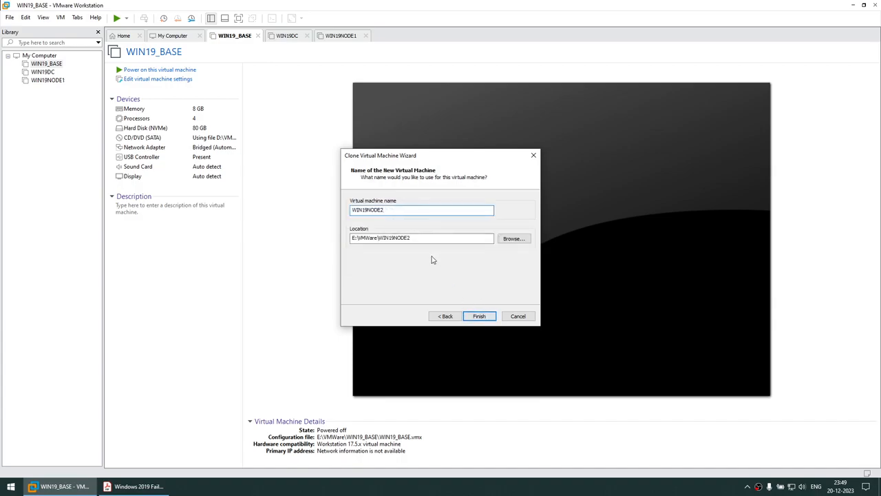
pyautogui.click(480, 317)
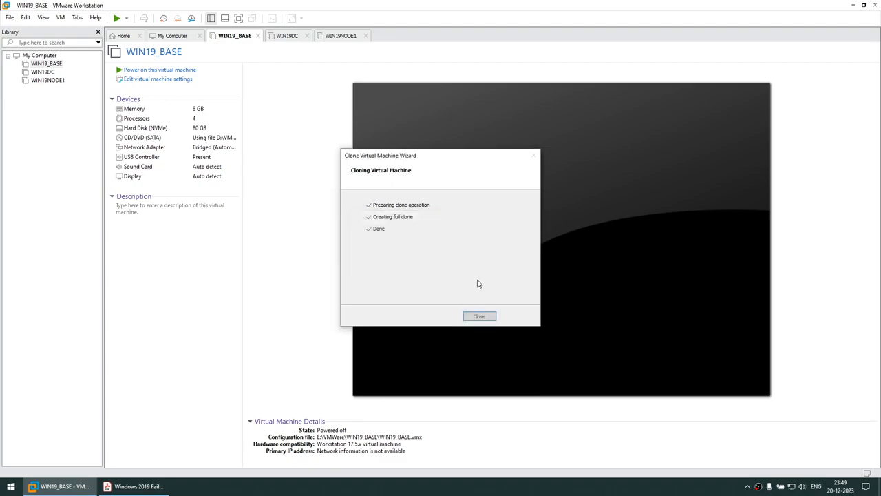
pyautogui.click(484, 315)
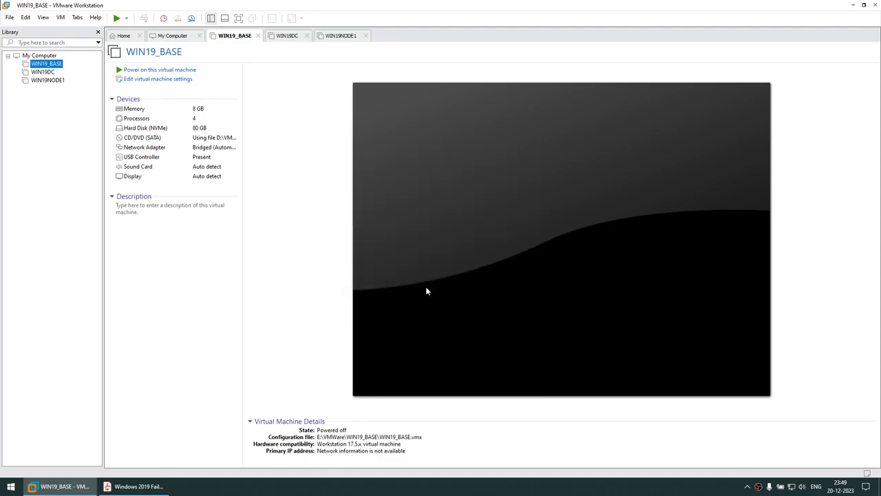
# - Remove WIN19_BASE from the library and check WIN19NODE1, WIN19NODE2 and WIN19DC
pyautogui.rightClick(53, 65)
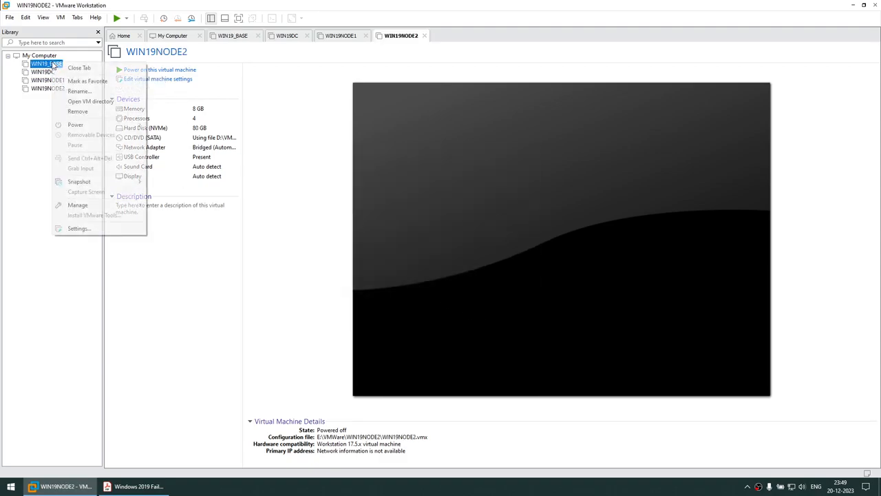
pyautogui.click(78, 111)
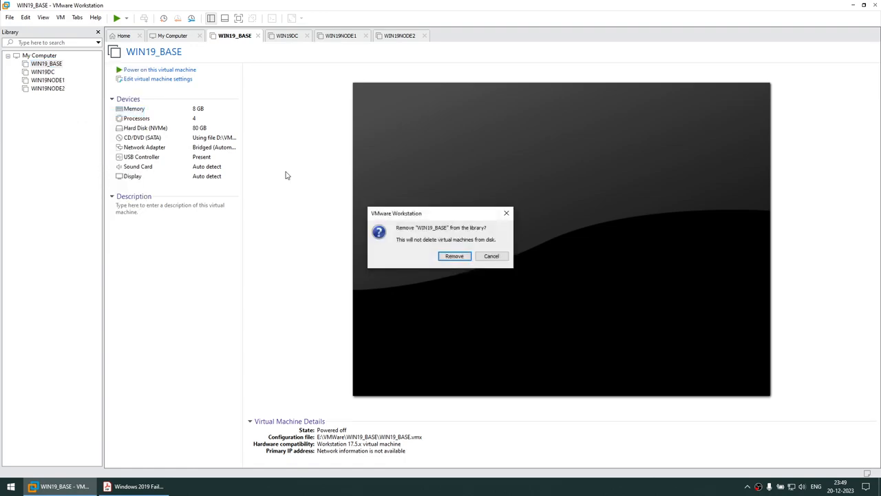
pyautogui.click(455, 256)
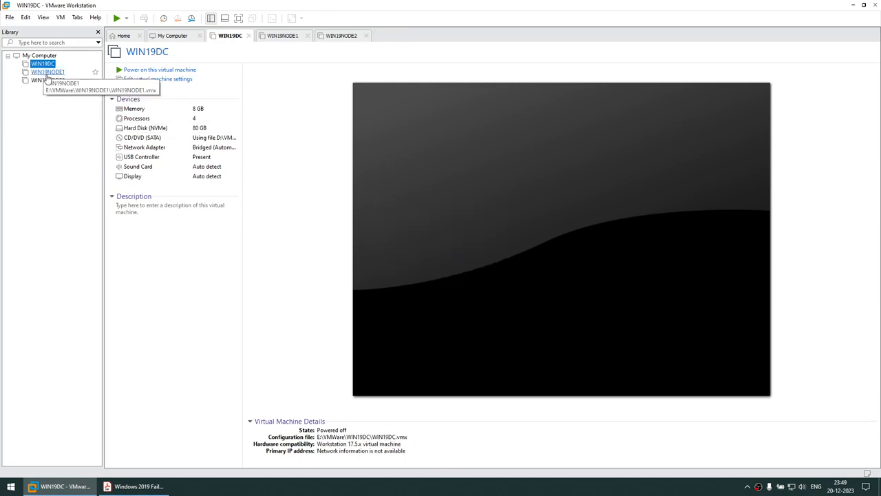
pyautogui.click(50, 72)
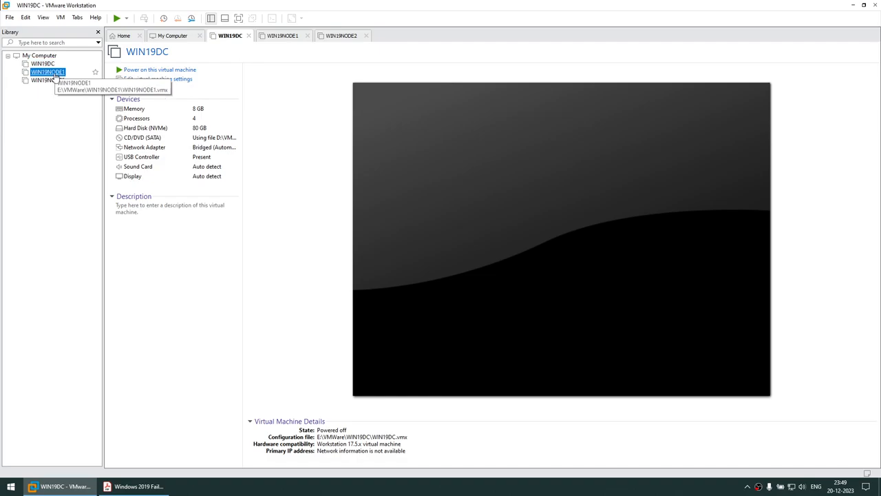
pyautogui.click(48, 80)
pyautogui.click(43, 64)
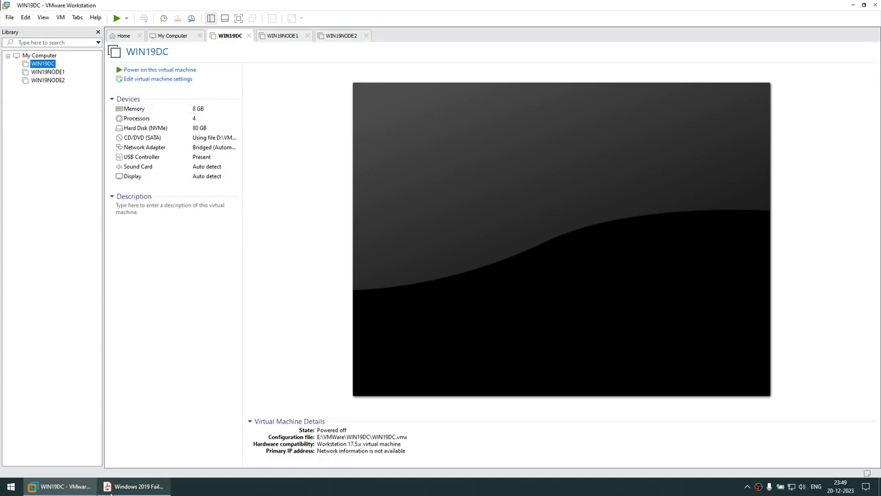
# - Scroll the setup guide to its Part2 domain controller page, then return to VMware
pyautogui.click(137, 486)
pyautogui.moveTo(68, 122); pyautogui.dragTo(362, 149)
pyautogui.scroll(-5, 374, 218)
pyautogui.scroll(-5, 373, 218)
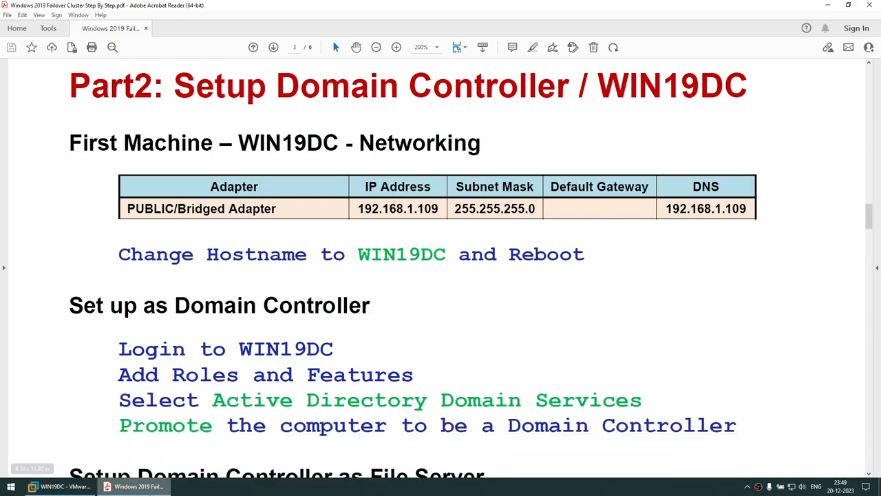
pyautogui.click(62, 486)
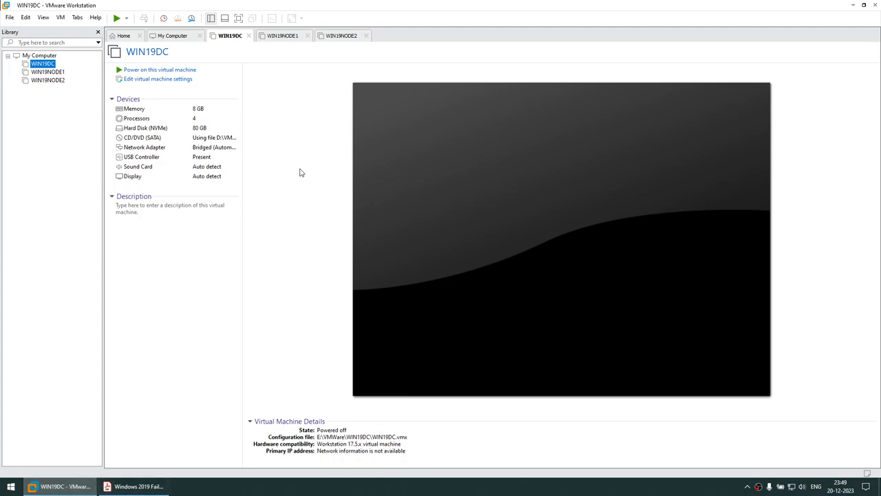
# - Power on WIN19DC and sign in as Administrator via Ctrl+Alt+Del
pyautogui.click(164, 71)
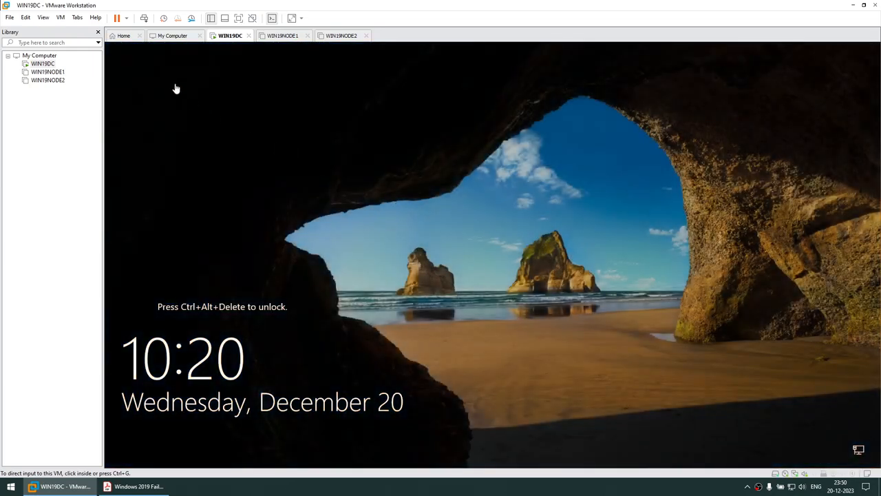
pyautogui.click(61, 18)
pyautogui.click(90, 61)
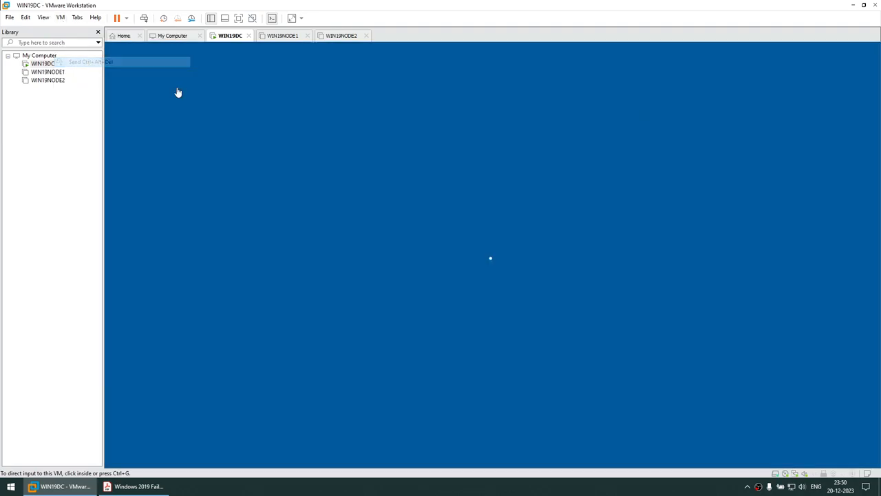
pyautogui.click(465, 297)
pyautogui.write('P')
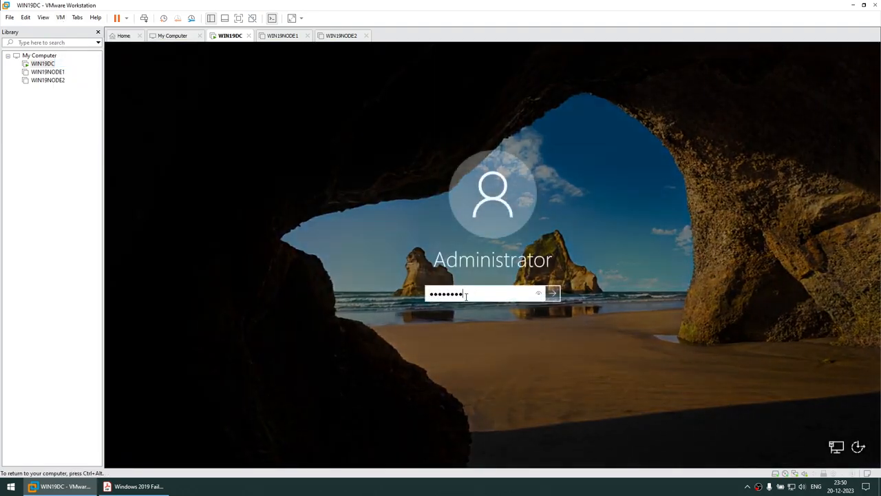
pyautogui.press('Return')
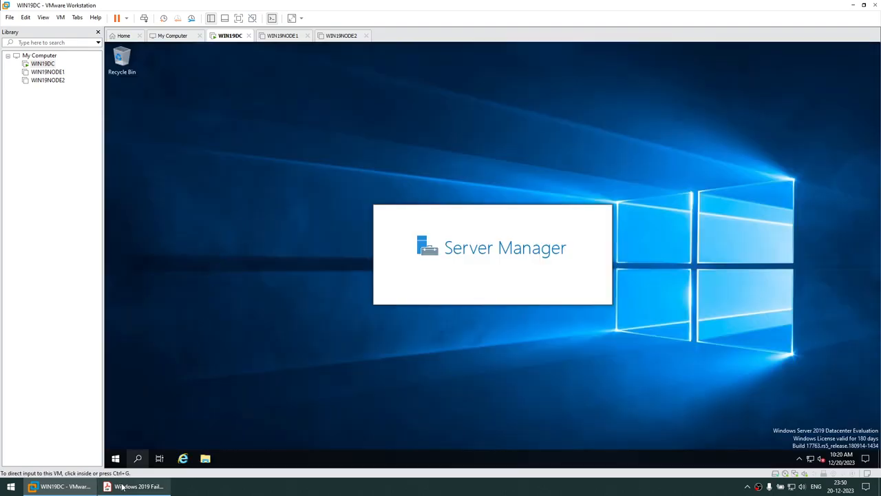
# - Confirm the name WIN19DC in This PC's properties, then select the guide's IP 192.168.1.109
pyautogui.moveTo(134, 486)
pyautogui.click(379, 318)
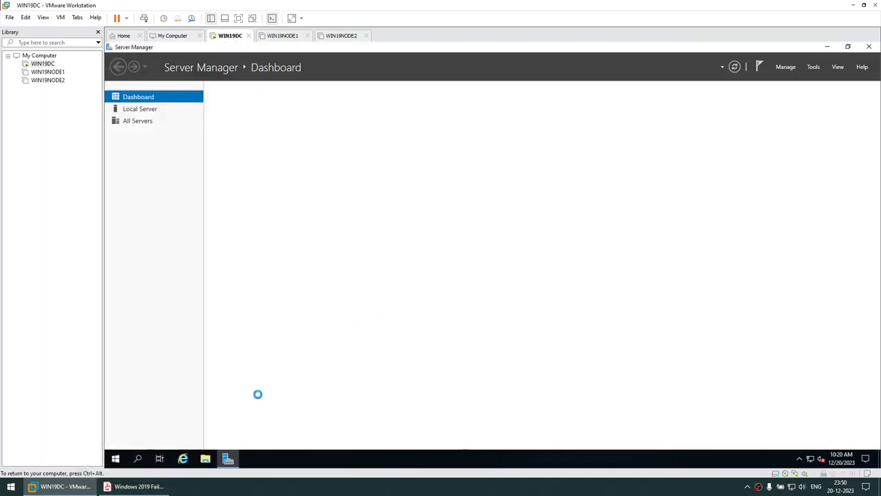
pyautogui.click(209, 458)
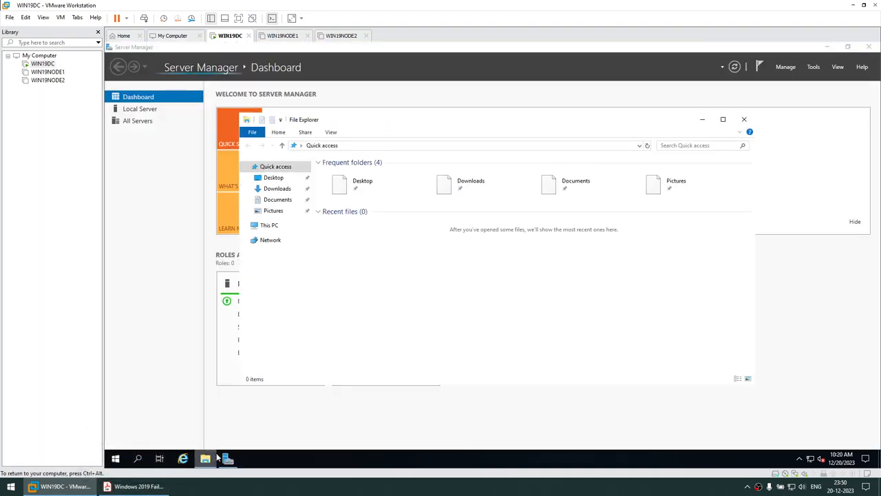
pyautogui.rightClick(270, 226)
pyautogui.click(309, 351)
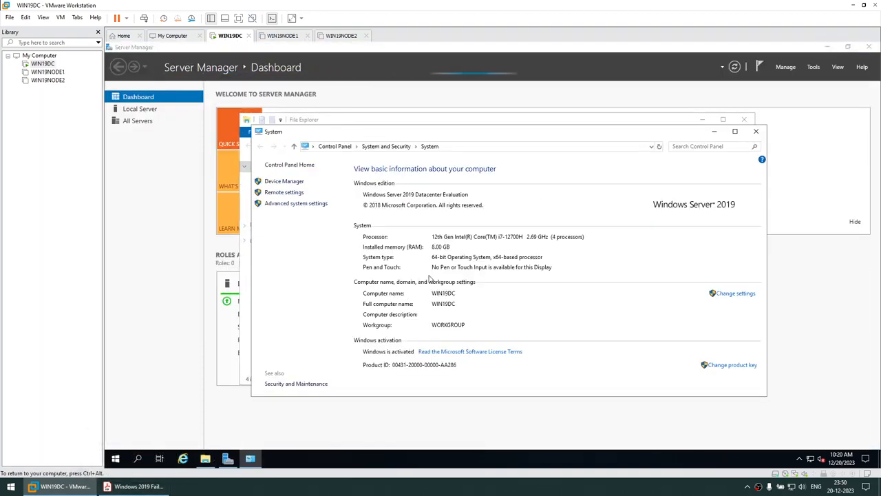
pyautogui.click(755, 131)
pyautogui.click(744, 120)
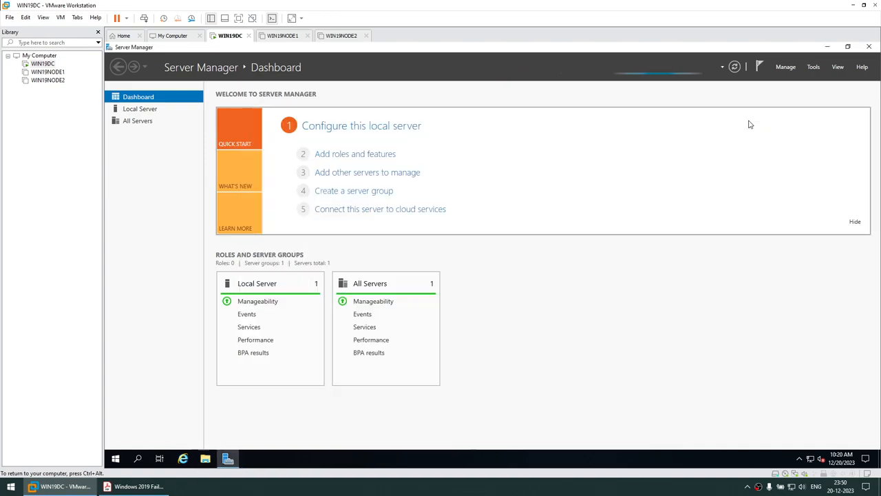
pyautogui.click(869, 47)
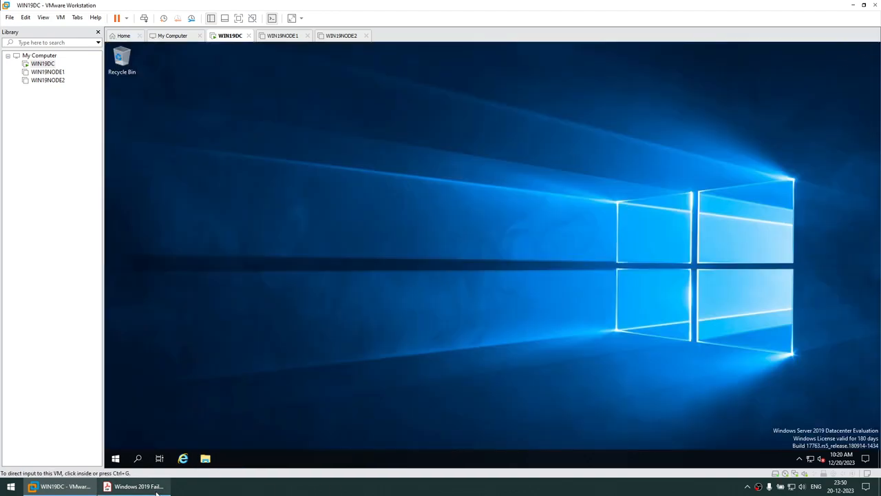
pyautogui.click(136, 486)
pyautogui.moveTo(361, 209); pyautogui.dragTo(438, 209)
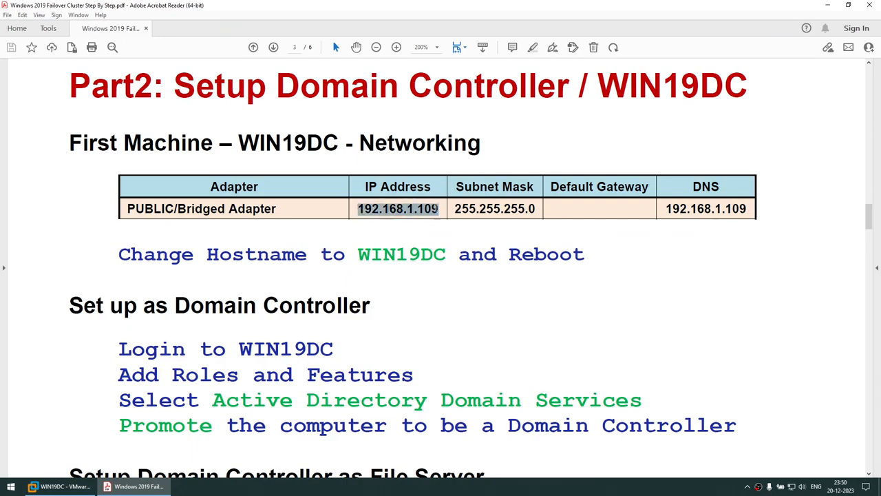
# - Copy the IP address from the guide and open WIN19DC's network adapter list
pyautogui.rightClick(428, 208)
pyautogui.click(439, 221)
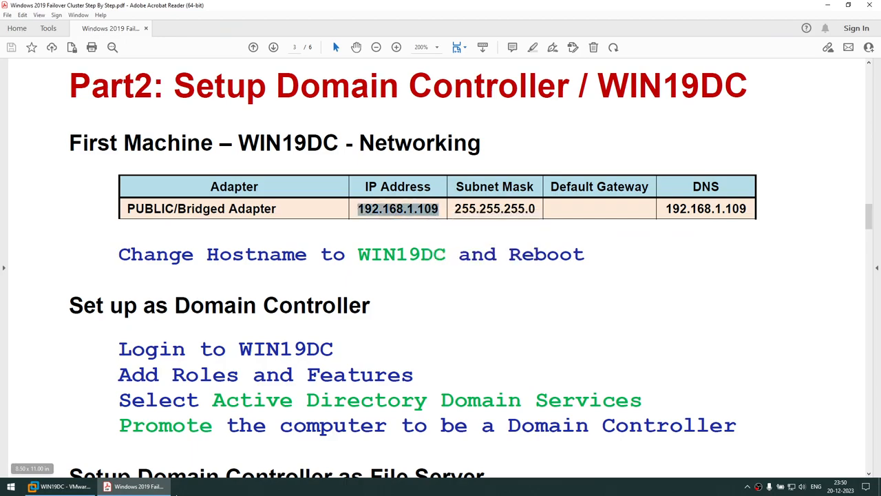
pyautogui.click(60, 486)
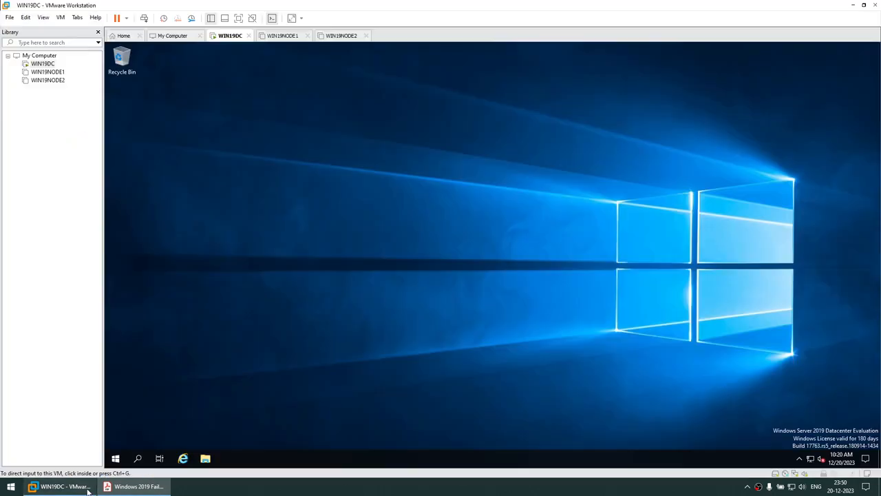
pyautogui.rightClick(811, 457)
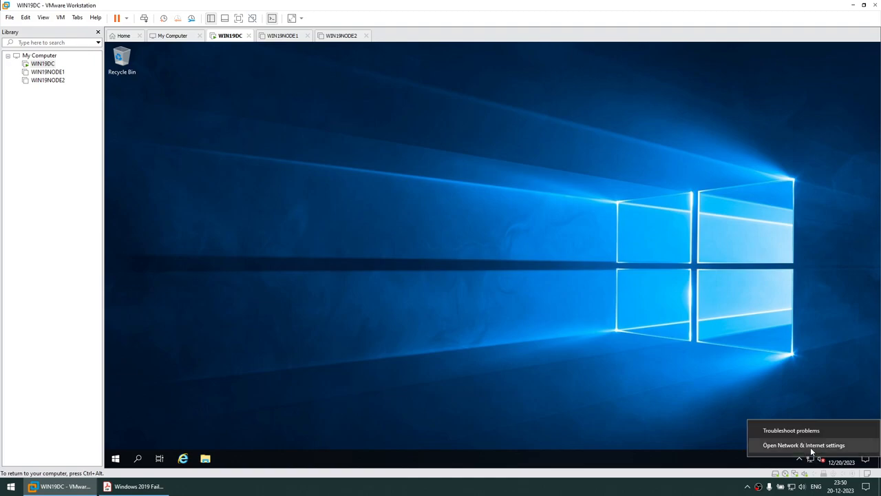
pyautogui.click(812, 447)
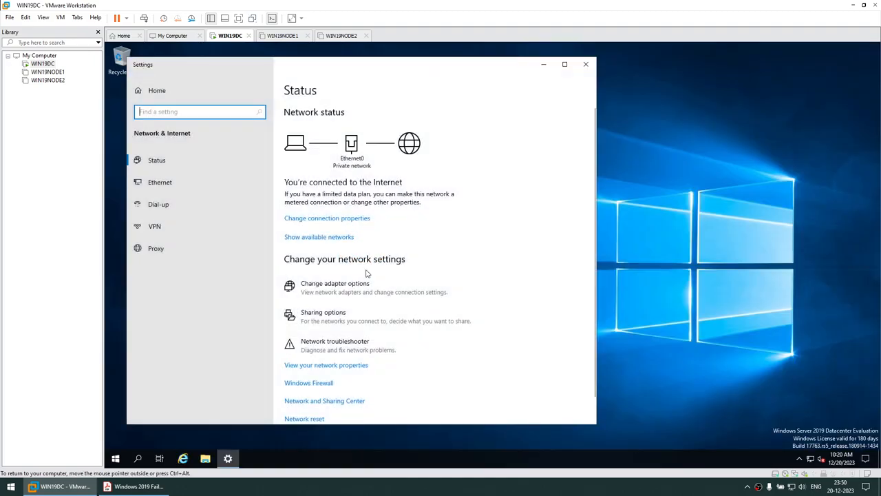
pyautogui.click(358, 286)
# - In Ethernet0 properties, turn off IPv6 and switch IPv4 to a manually set address
pyautogui.rightClick(276, 174)
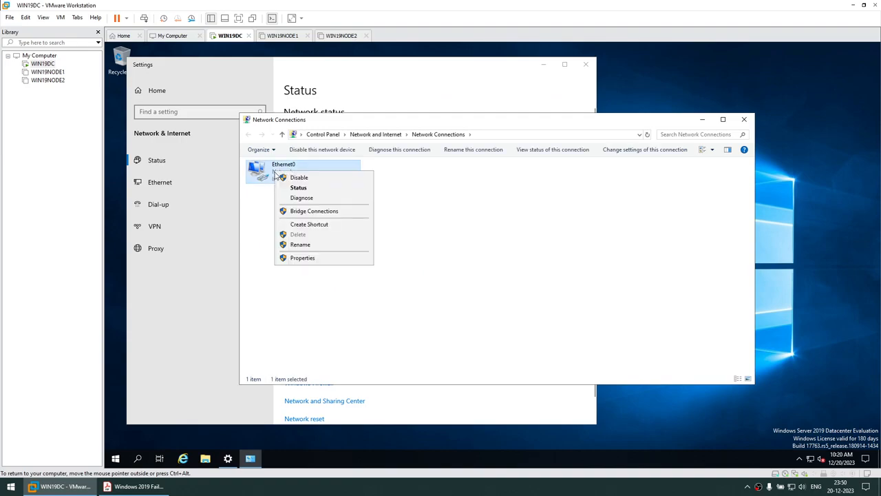
pyautogui.click(309, 255)
pyautogui.click(543, 65)
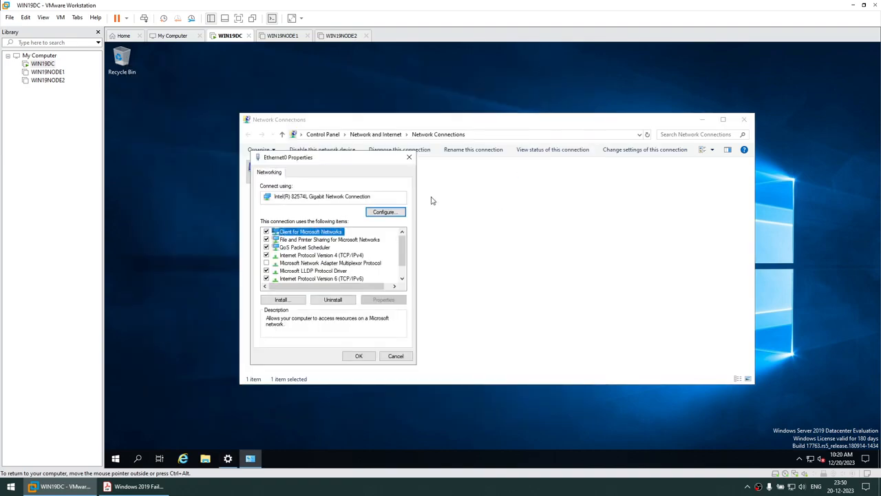
pyautogui.click(266, 279)
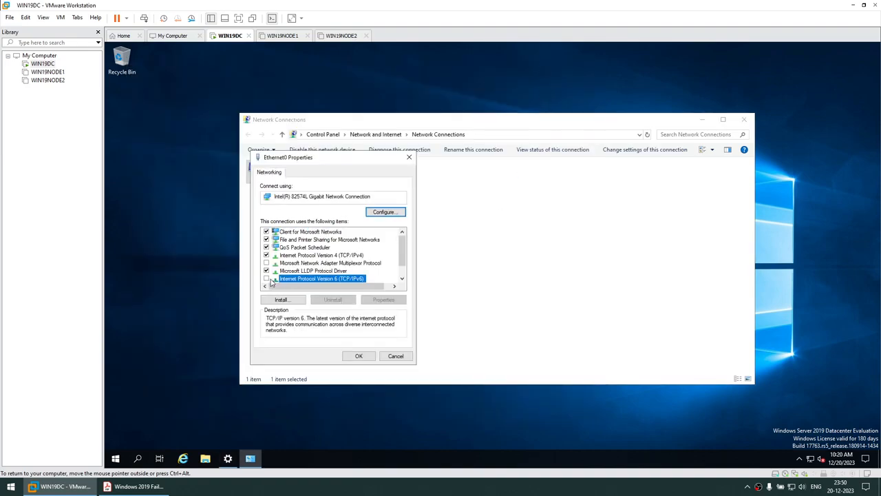
pyautogui.click(330, 255)
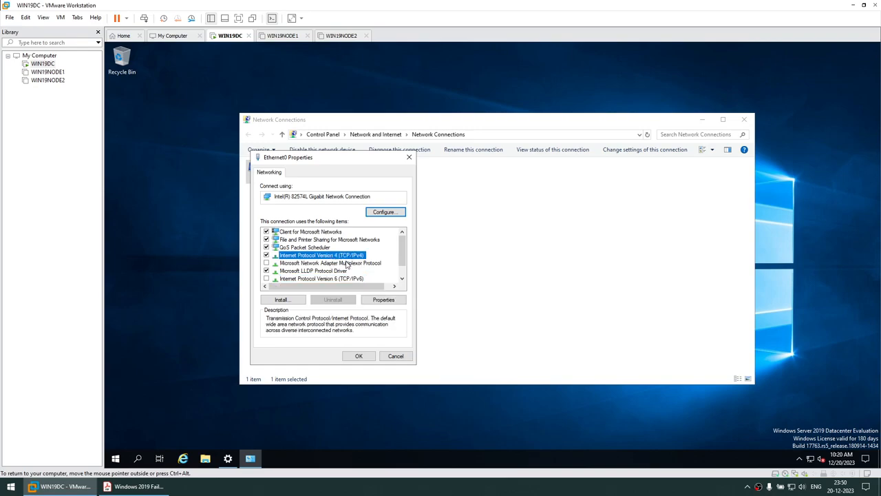
pyautogui.click(376, 303)
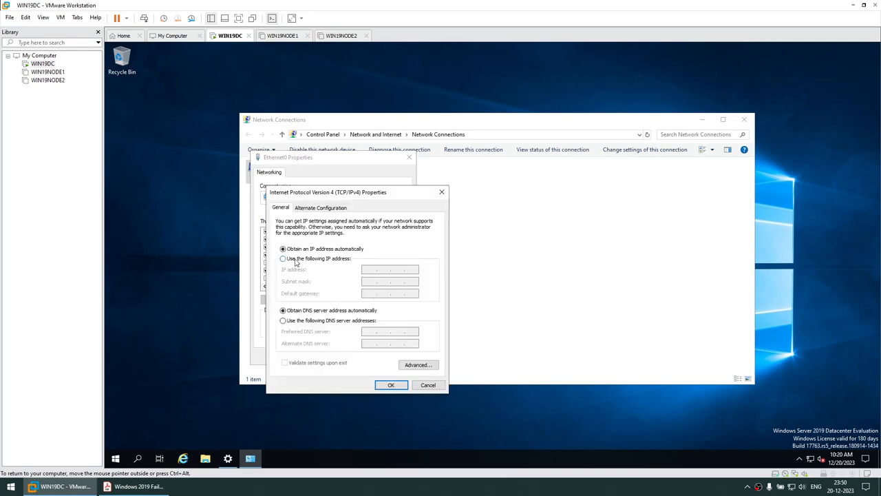
pyautogui.click(295, 260)
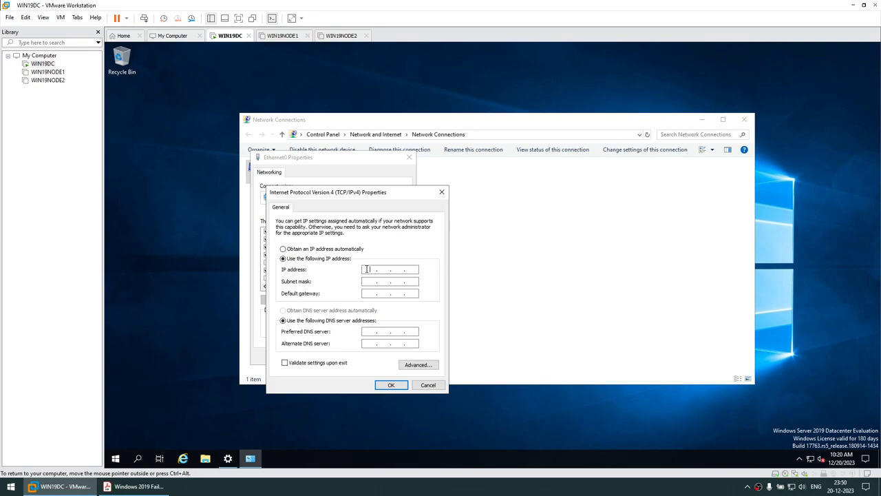
# - Copy the IP address from the setup guide into Notepad in the guest
pyautogui.click(108, 487)
pyautogui.click(132, 487)
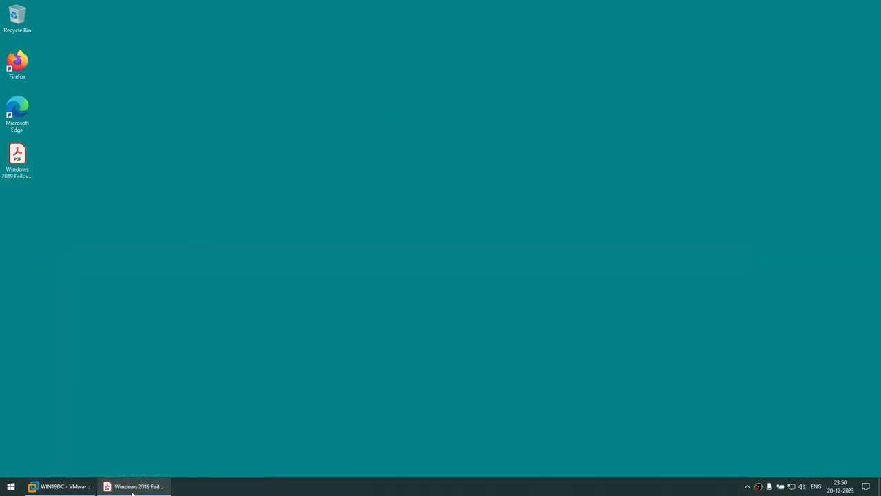
pyautogui.click(132, 487)
pyautogui.rightClick(406, 214)
pyautogui.click(421, 221)
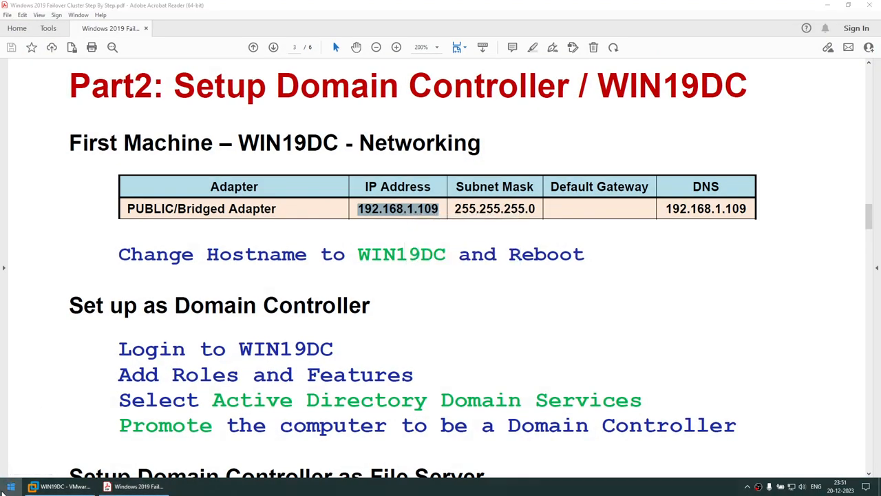
pyautogui.click(10, 486)
pyautogui.write('notepad')
pyautogui.press('Return')
pyautogui.hotkey('ctrl', 'v')
pyautogui.hotkey('ctrl', 'a')
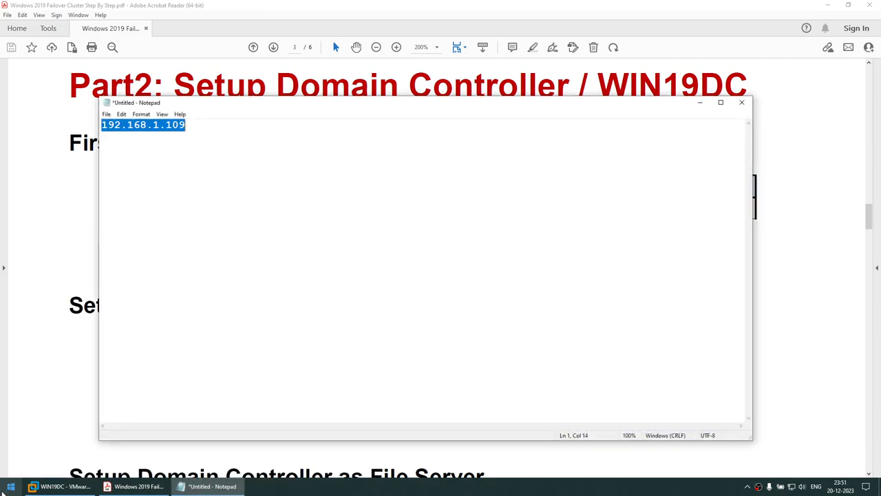
pyautogui.click(699, 102)
# - Apply static IP 192.168.1.109, mask 255.255.255.0 and DNS 192.168.1.109 to Ethernet0
pyautogui.click(123, 487)
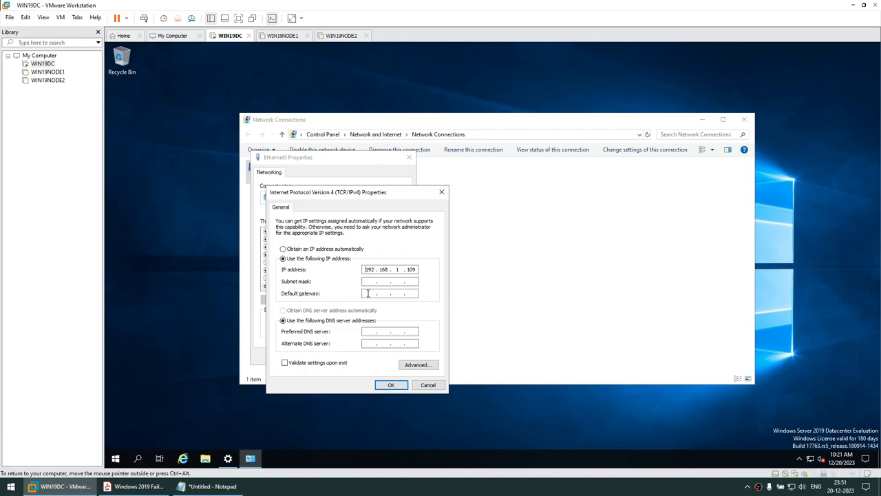
pyautogui.click(366, 282)
pyautogui.hotkey('ctrl', 'v')
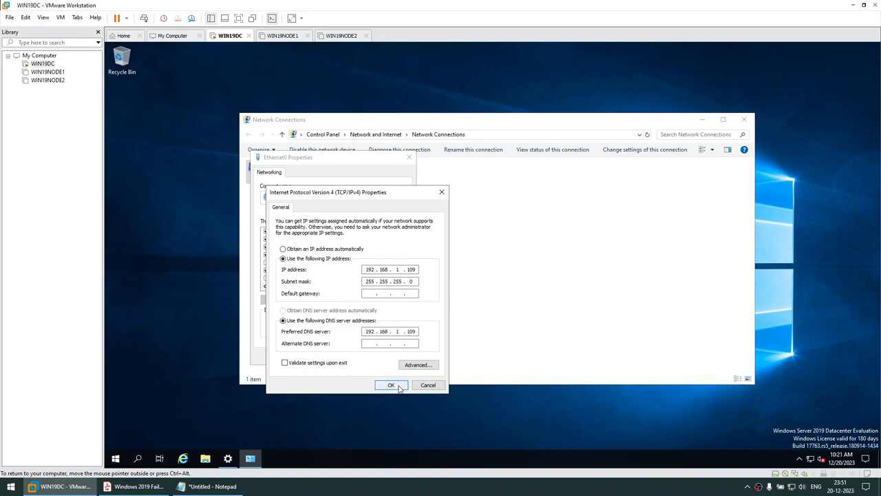
pyautogui.click(391, 385)
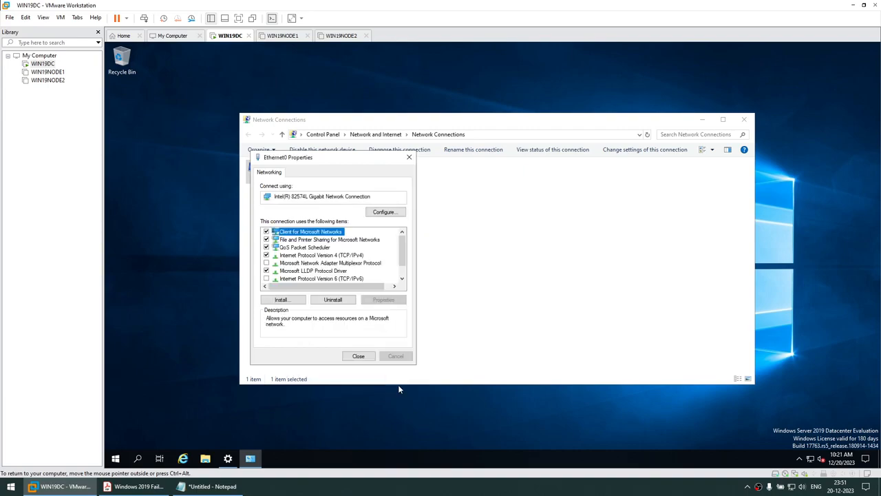
pyautogui.click(358, 356)
# - Disable the Ethernet0 adapter and enable it again
pyautogui.rightClick(294, 170)
pyautogui.click(305, 177)
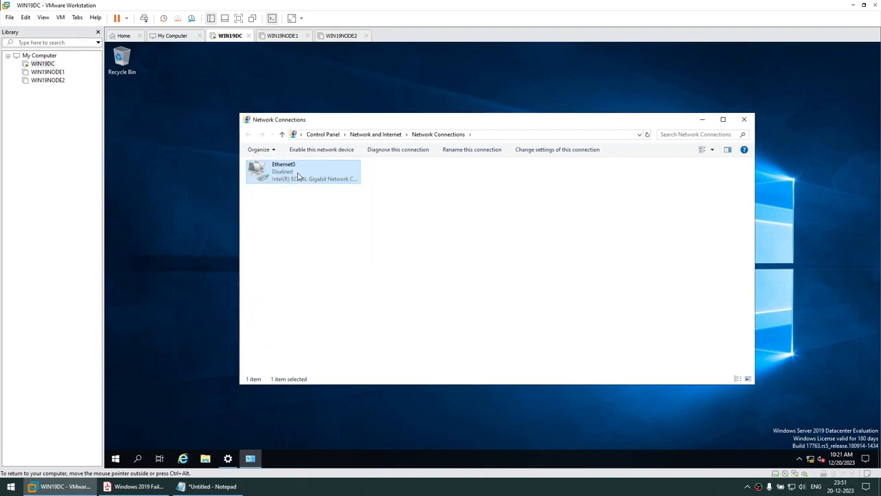
pyautogui.rightClick(296, 172)
pyautogui.click(305, 179)
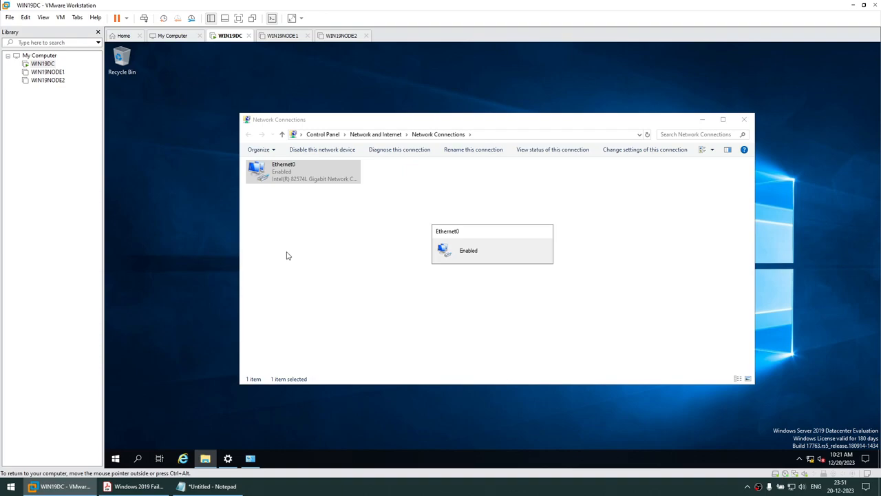
# - Open Command Prompt and run hostname to confirm the name WIN19DC
pyautogui.click(116, 459)
pyautogui.write('cmd')
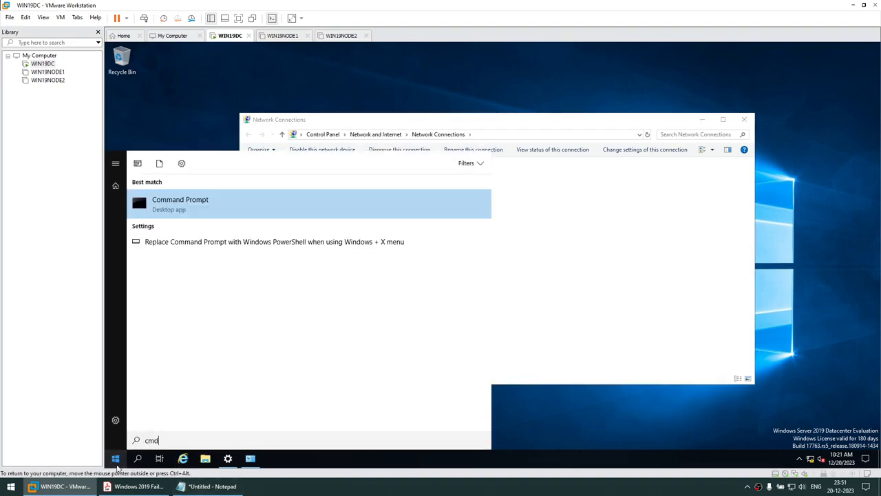
pyautogui.press('Return')
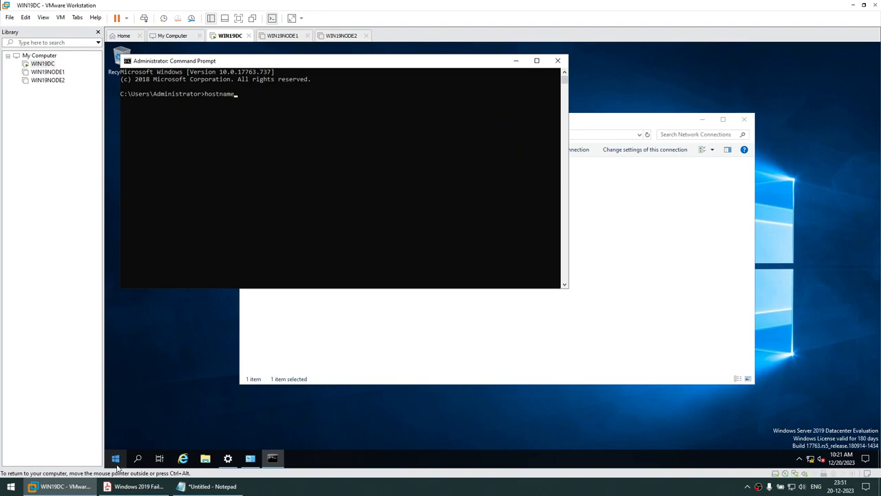
pyautogui.write('hostname')
pyautogui.press('Return')
# - Change the console font to Lucida Console at size 20
pyautogui.rightClick(252, 69)
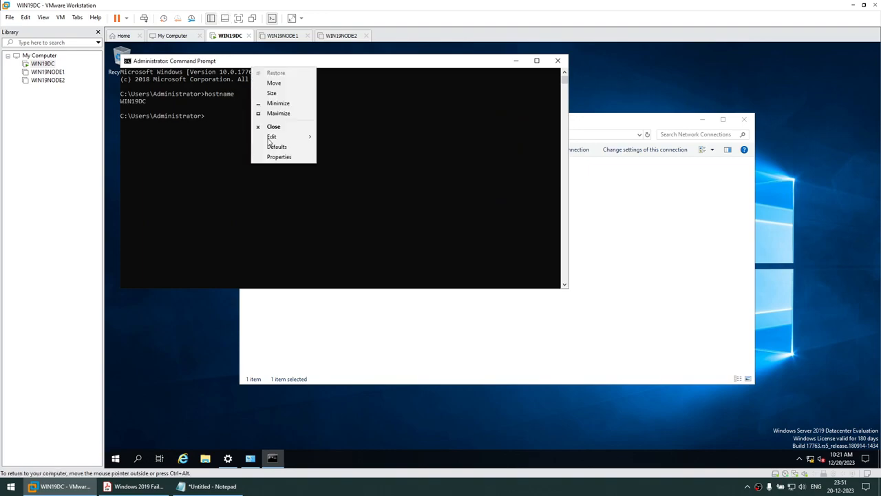
pyautogui.click(272, 158)
pyautogui.click(165, 84)
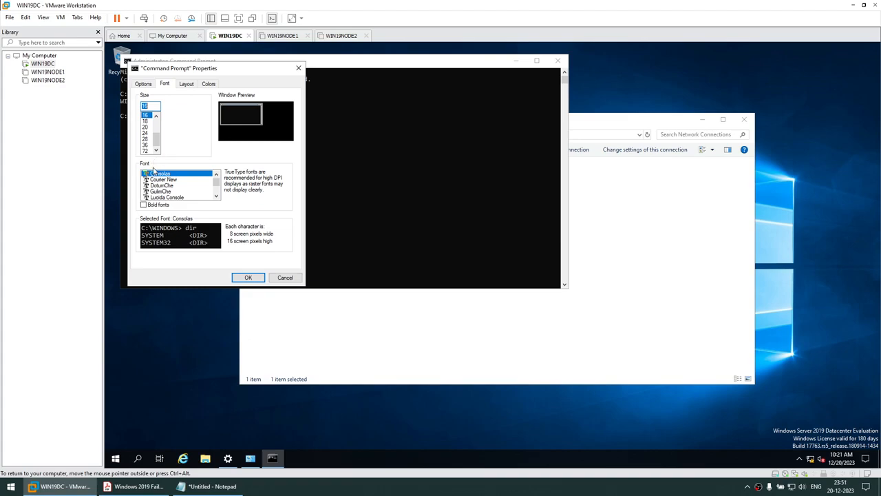
pyautogui.click(146, 128)
pyautogui.click(163, 198)
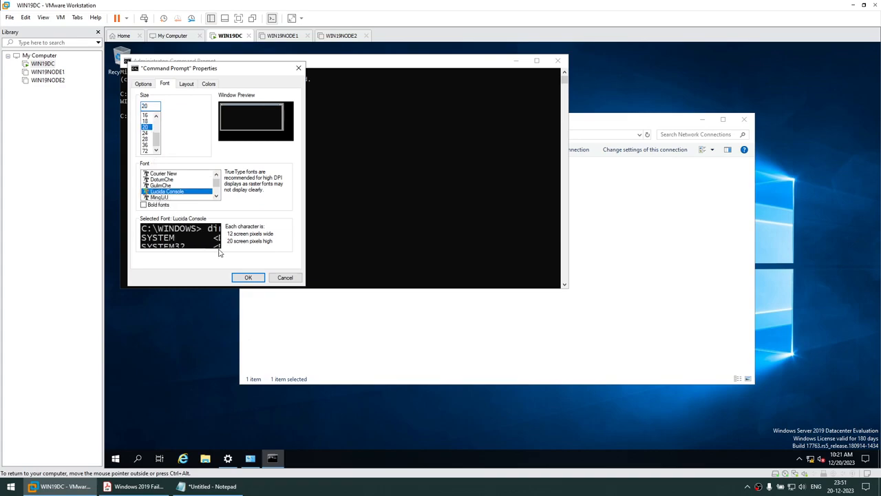
pyautogui.click(235, 279)
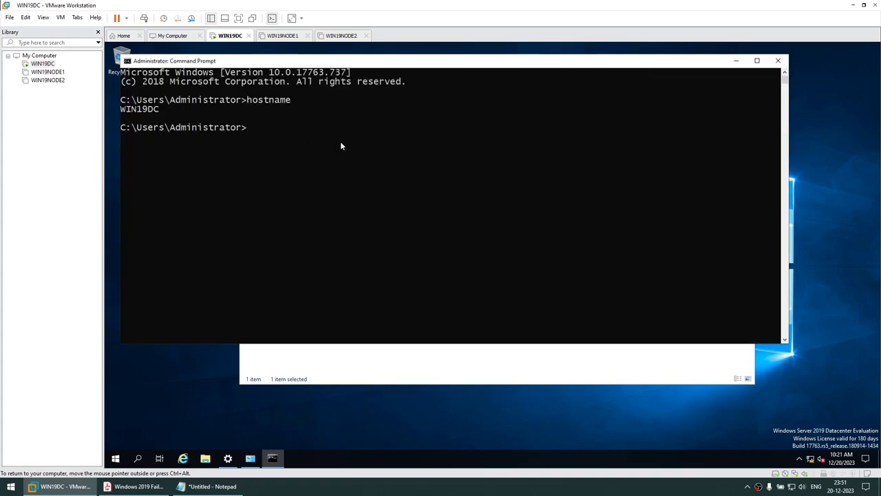
# - Run ipconfig to confirm 192.168.1.109, then minimize the prompt and close Network Connections
pyautogui.write('ipconfig')
pyautogui.press('Return')
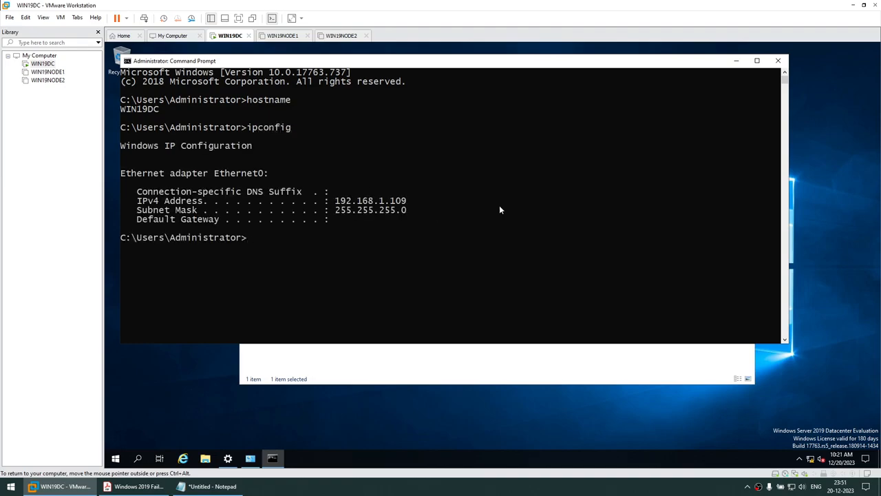
pyautogui.click(736, 61)
pyautogui.click(743, 119)
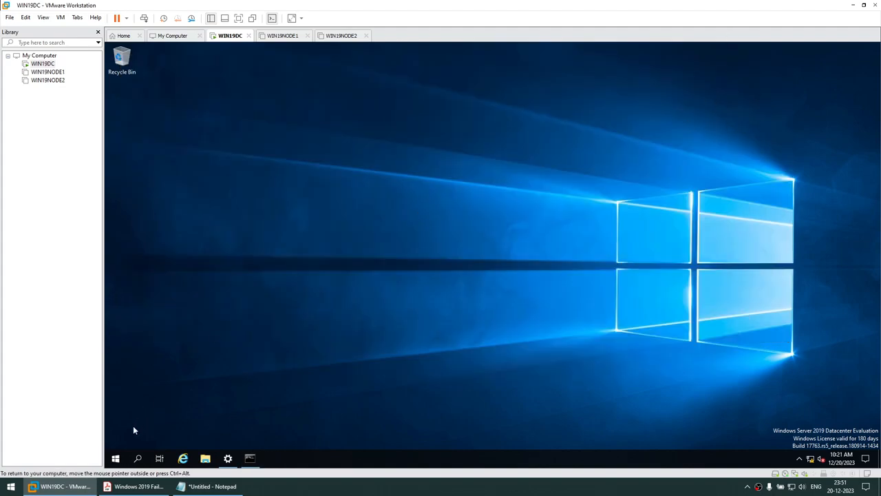
# - Launch Server Manager's Add Roles and Features wizard for a role-based install on WIN19DC
pyautogui.click(116, 458)
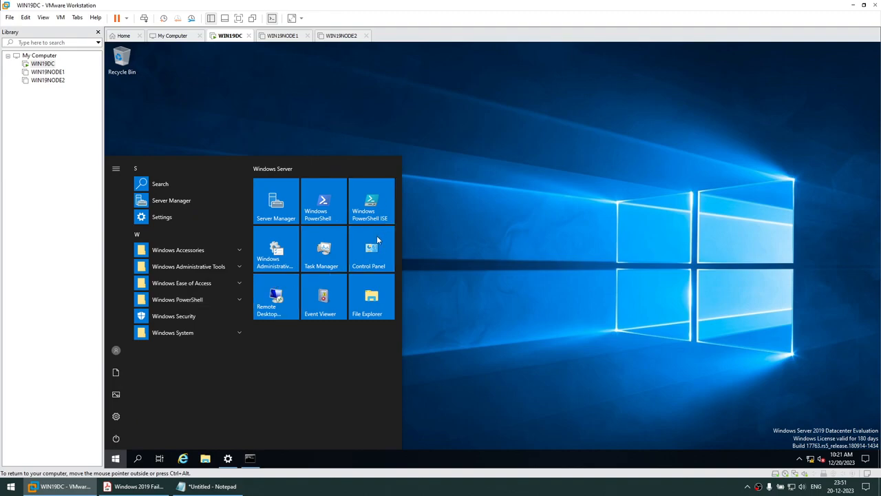
pyautogui.click(286, 202)
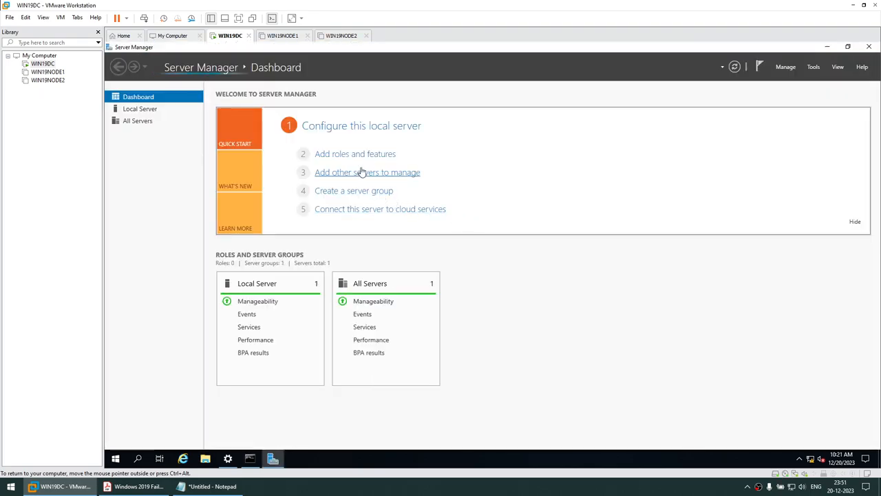
pyautogui.click(359, 159)
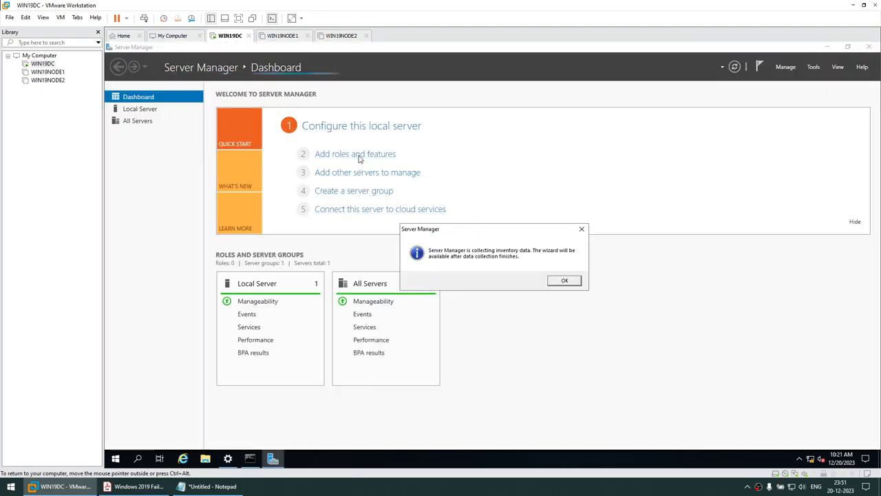
pyautogui.click(564, 281)
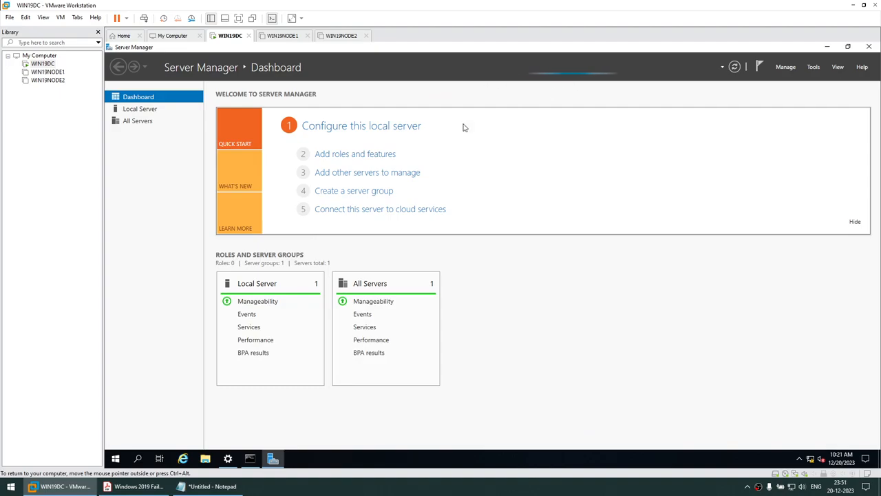
pyautogui.click(386, 156)
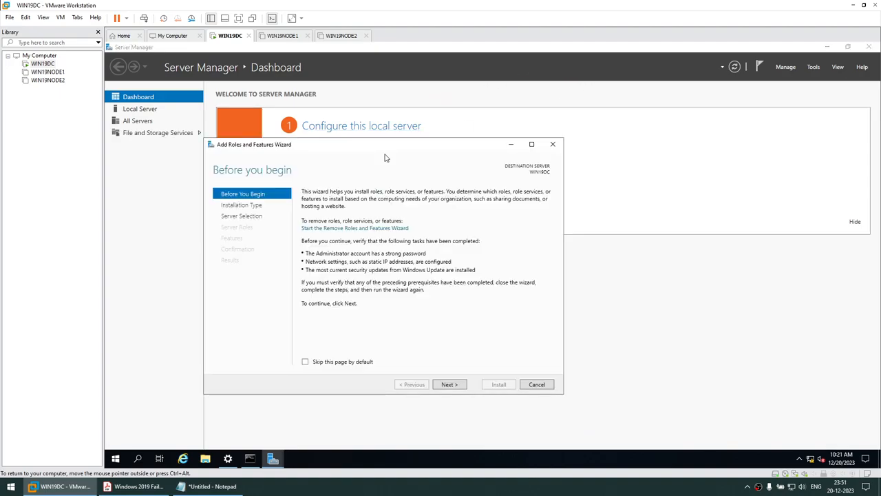
pyautogui.click(826, 47)
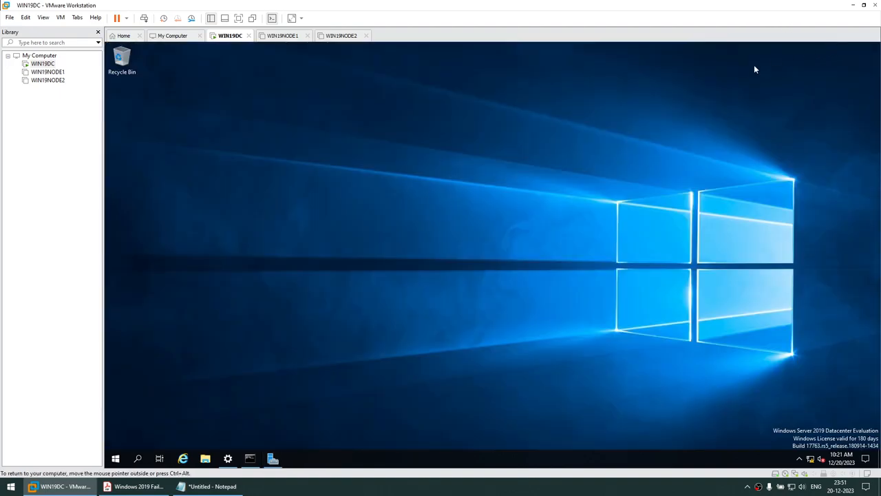
pyautogui.click(273, 458)
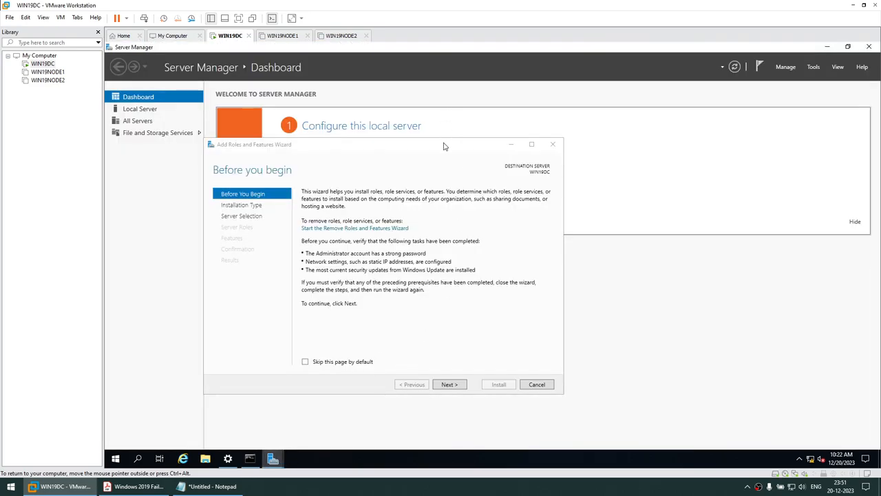
pyautogui.click(534, 382)
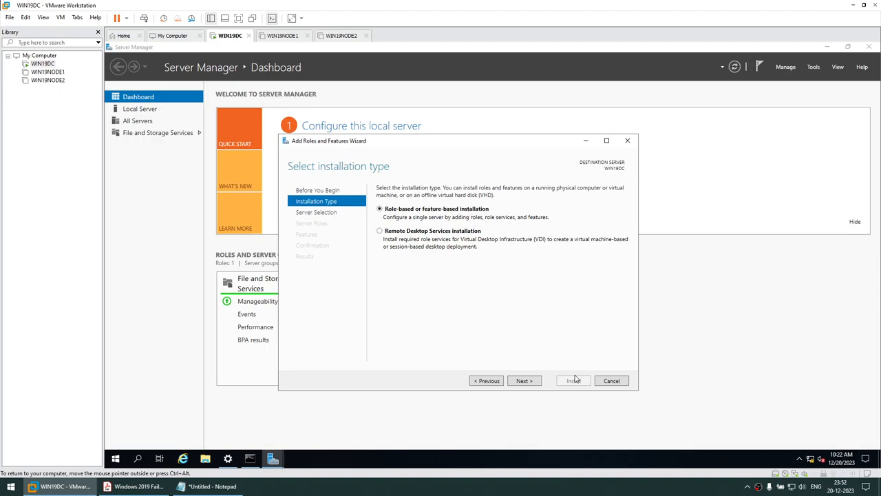
pyautogui.click(530, 382)
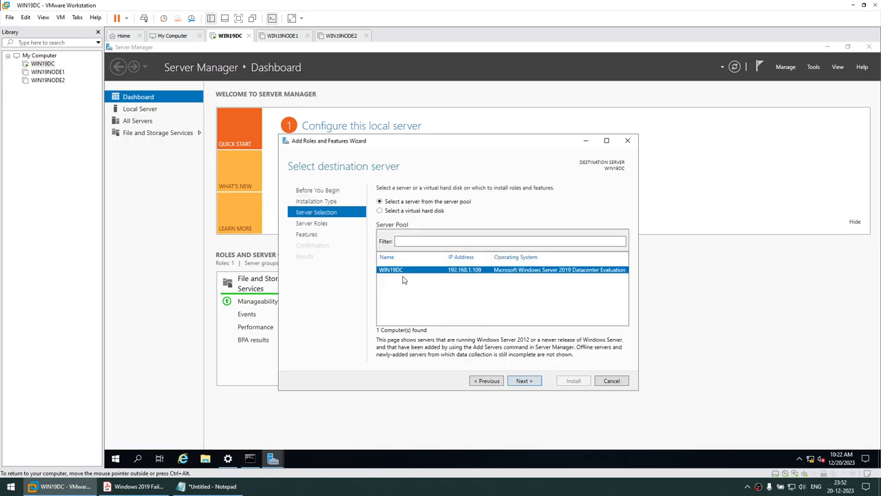
pyautogui.click(528, 383)
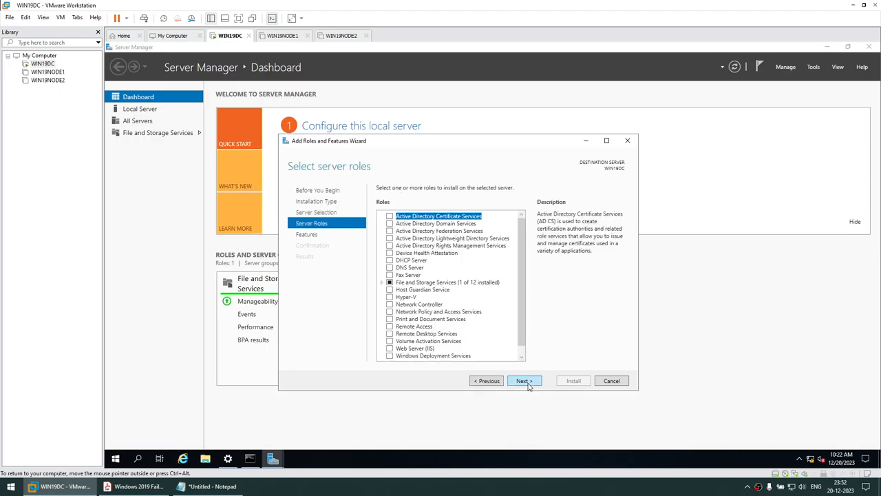
# - Select Active Directory Domain Services with its required features, allow automatic restart, and install
pyautogui.click(390, 224)
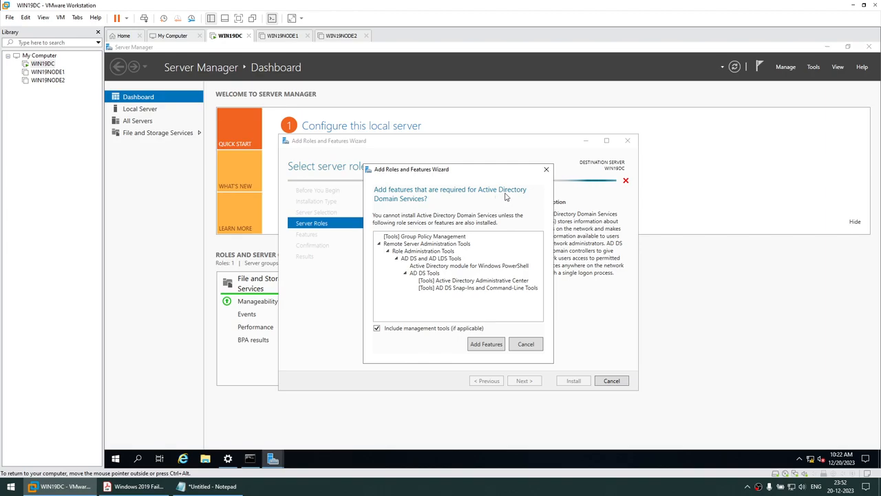
pyautogui.click(487, 343)
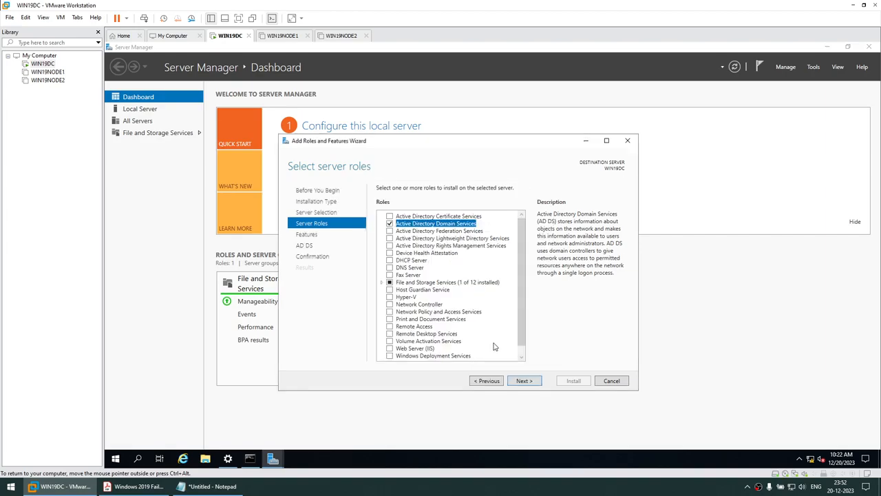
pyautogui.click(534, 382)
pyautogui.click(535, 382)
pyautogui.click(530, 383)
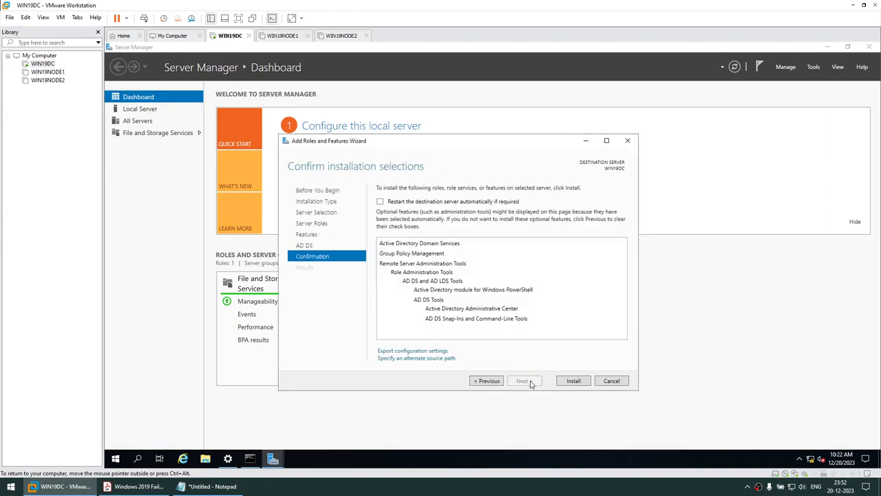
pyautogui.click(380, 201)
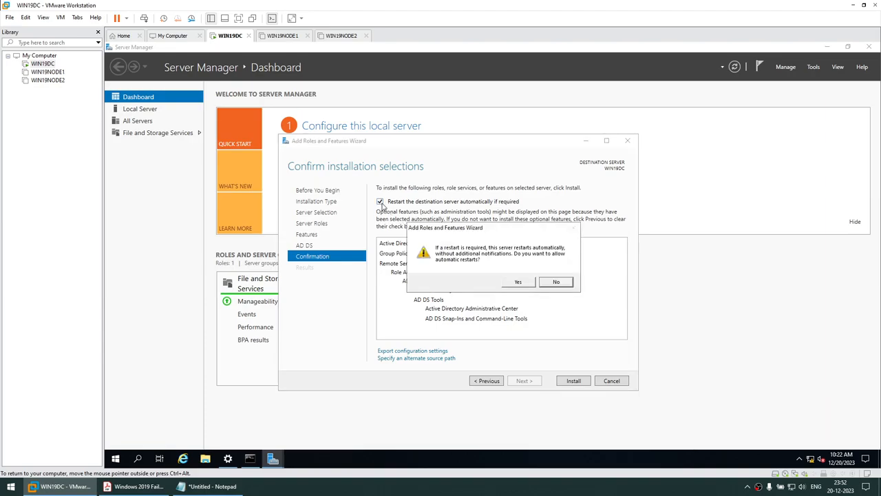
pyautogui.click(519, 282)
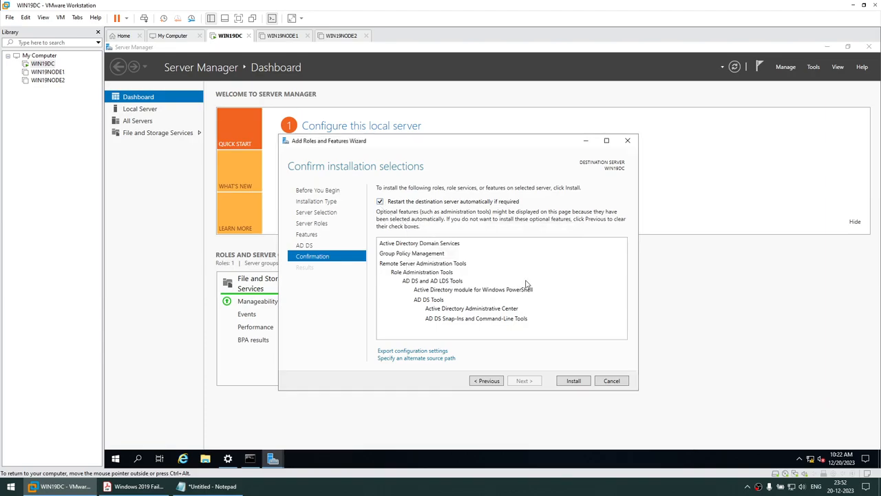
pyautogui.click(570, 382)
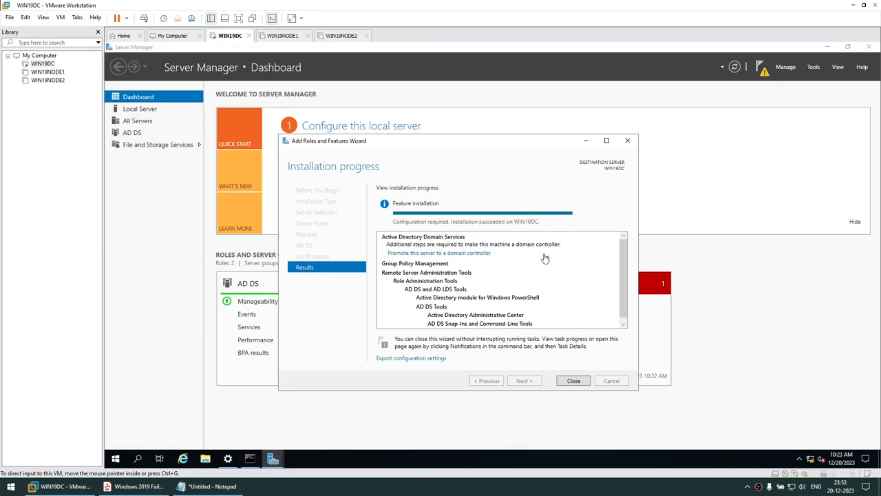
# - Close the finished installer and start promoting the server to a domain controller
pyautogui.click(571, 382)
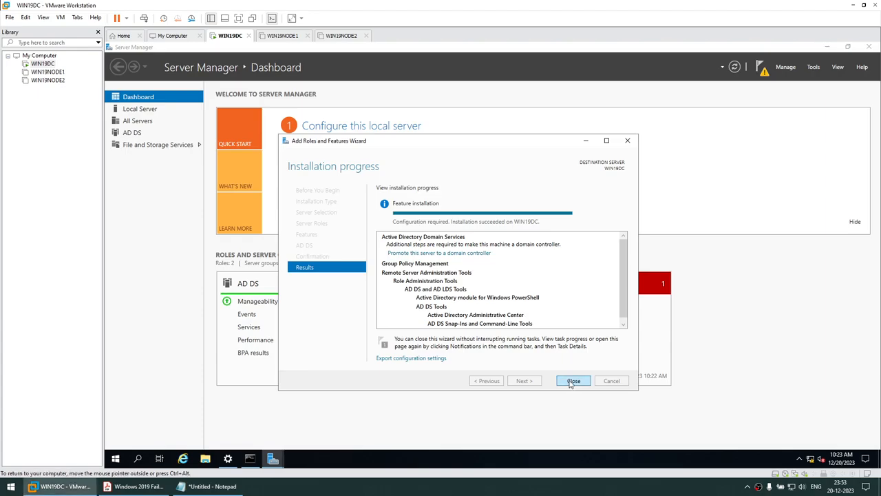
pyautogui.click(762, 70)
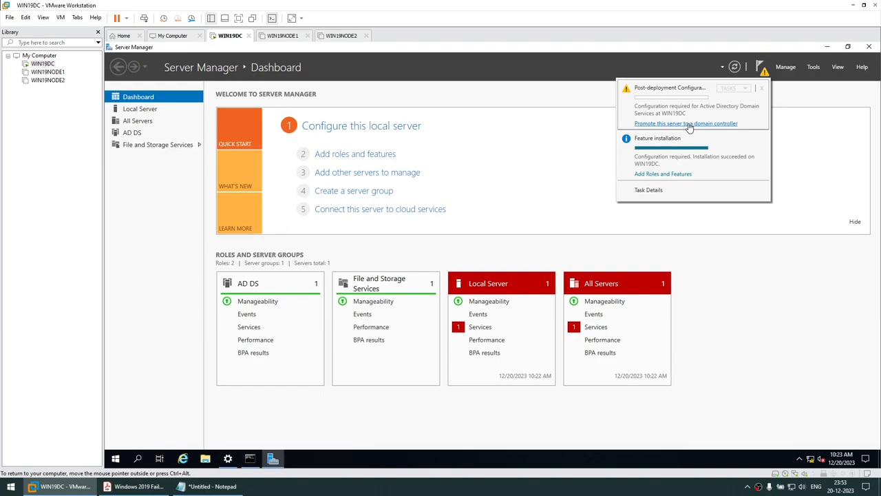
pyautogui.click(686, 124)
# - Highlight the guide's 'Promote the computer to be a Domain Controller' line, then hide the PDF
pyautogui.click(135, 486)
pyautogui.scroll(-3, 335, 317)
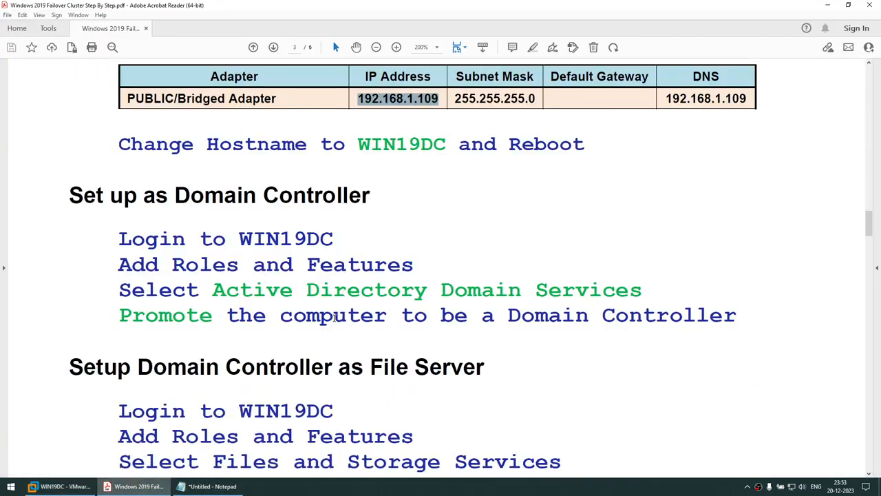
pyautogui.moveTo(227, 318); pyautogui.dragTo(688, 308)
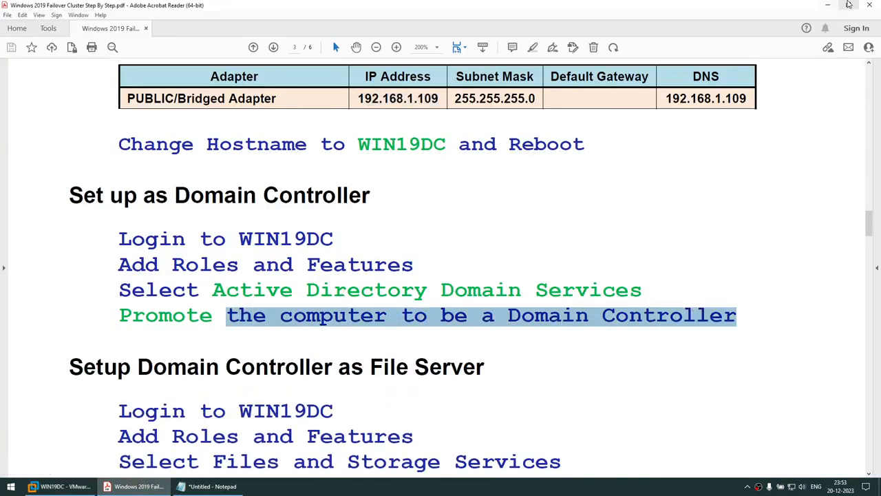
pyautogui.click(828, 4)
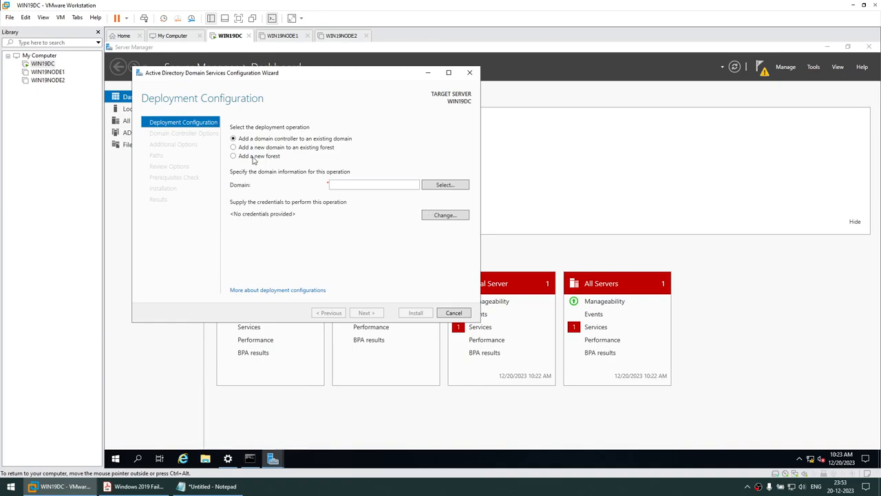
# - Choose to add a new forest with root domain name DB.COM
pyautogui.click(827, 47)
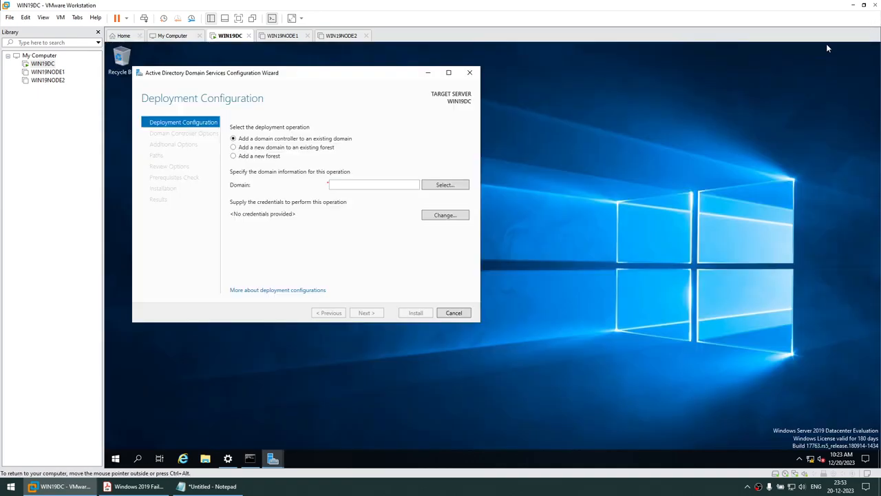
pyautogui.moveTo(380, 73); pyautogui.dragTo(543, 97)
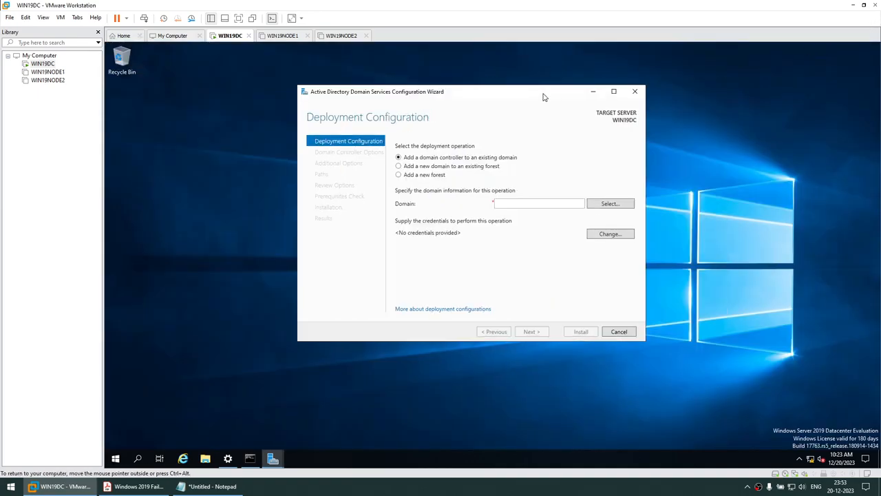
pyautogui.click(416, 177)
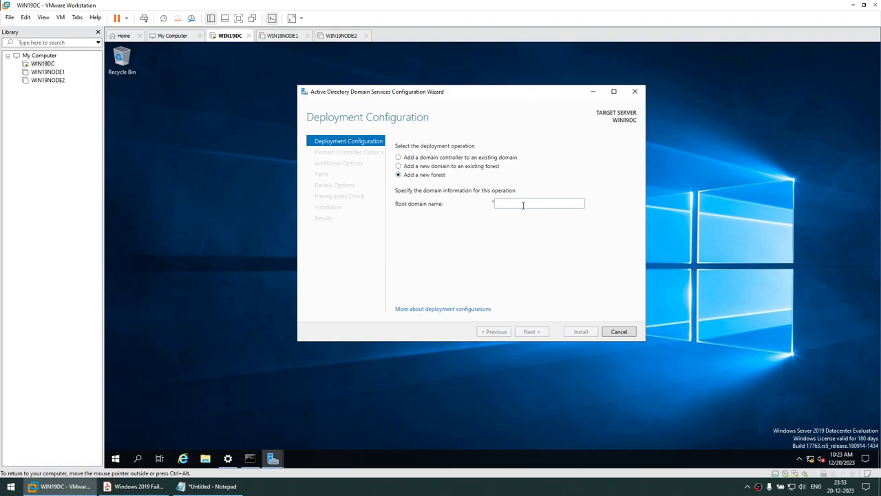
pyautogui.click(523, 205)
pyautogui.write('DB.COM')
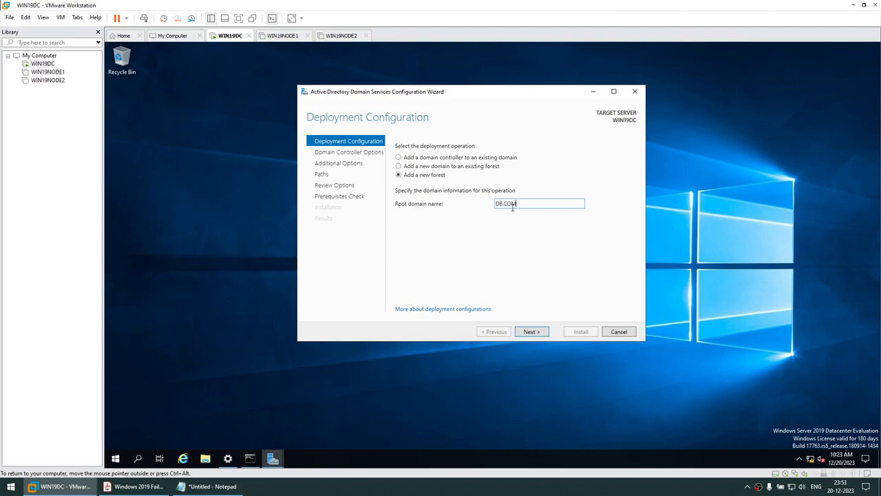
pyautogui.click(535, 333)
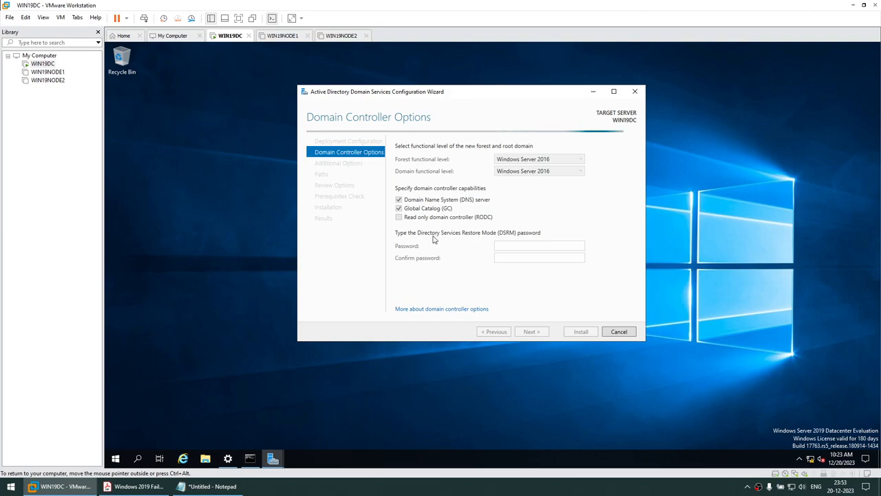
# - Enter the Directory Services Restore Mode password in both fields and continue to DNS Options
pyautogui.click(504, 245)
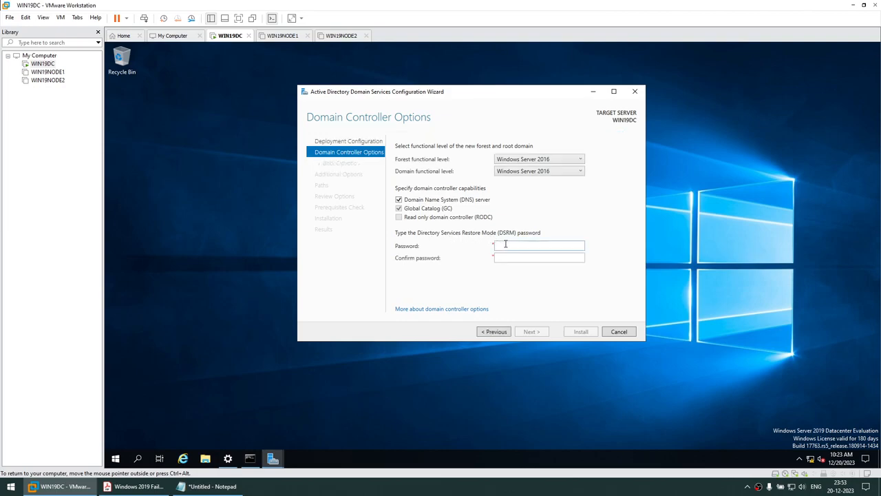
pyautogui.write('P')
pyautogui.press('BackSpace')
pyautogui.write('P@ssw0rd1')
pyautogui.press('Tab')
pyautogui.write('P@ssw0rd1')
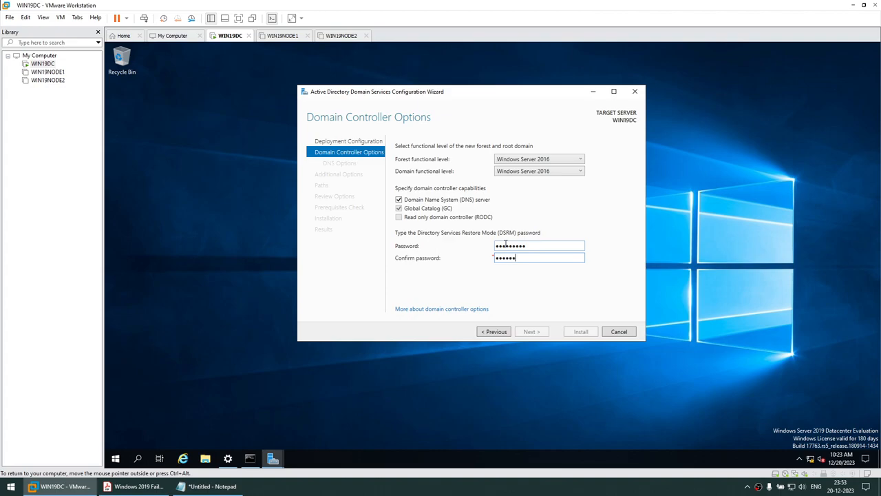
pyautogui.write('1')
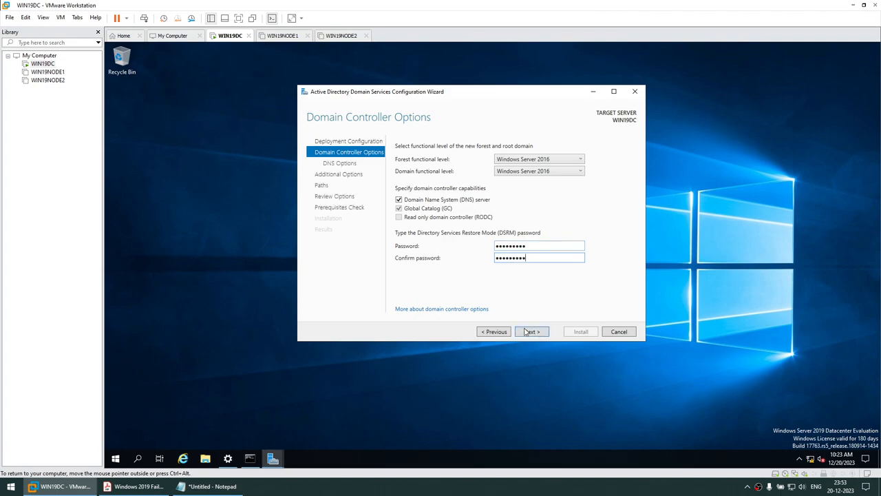
pyautogui.click(529, 333)
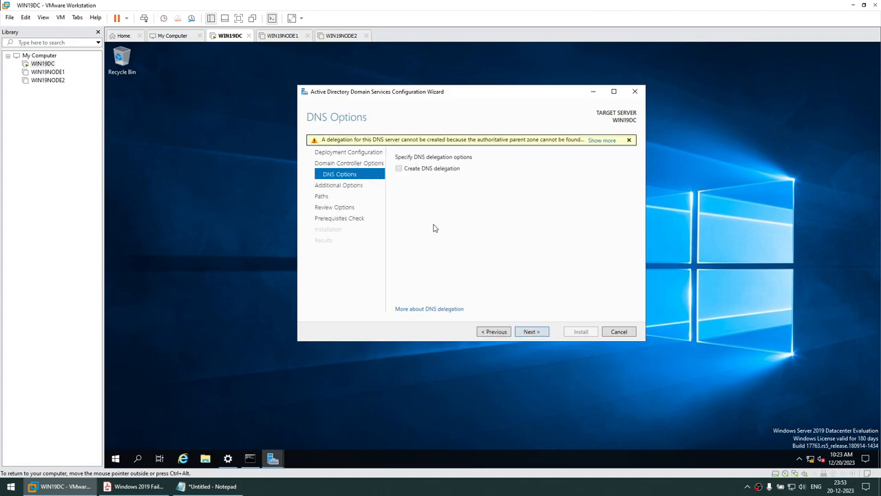
# - Accept default DNS, NetBIOS name DB and folder paths, pass the prerequisites check, and install
pyautogui.click(531, 335)
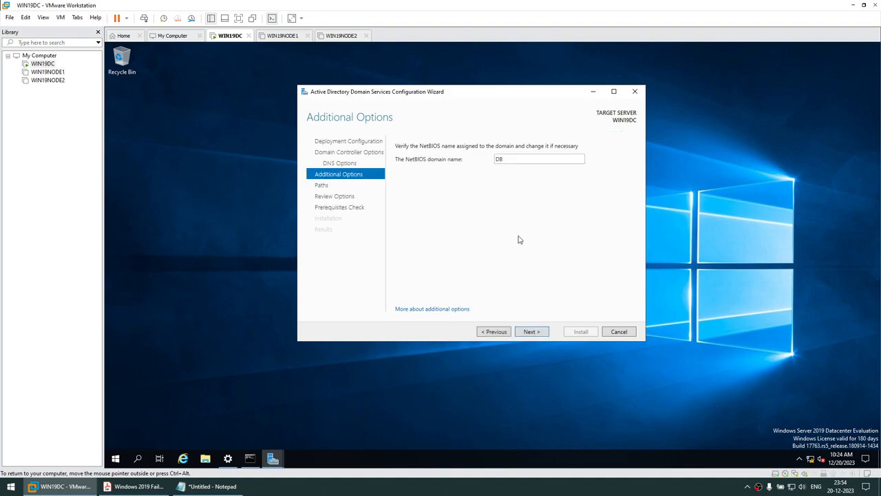
pyautogui.click(530, 332)
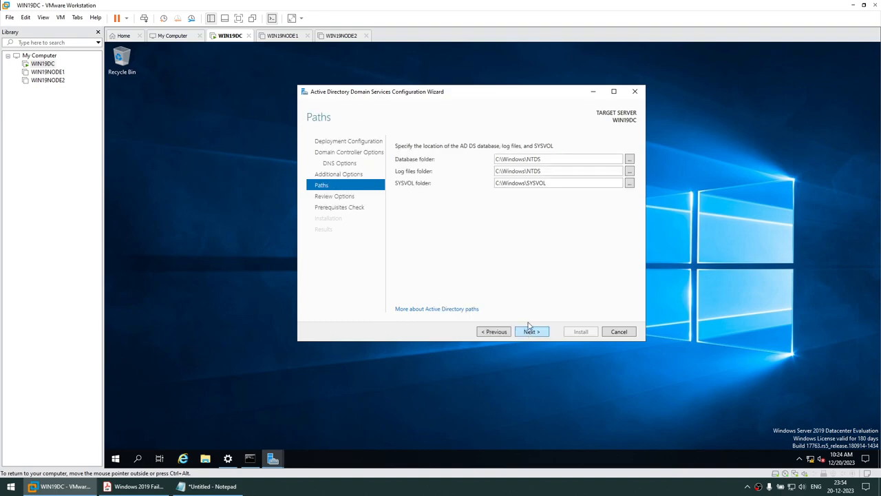
pyautogui.click(530, 331)
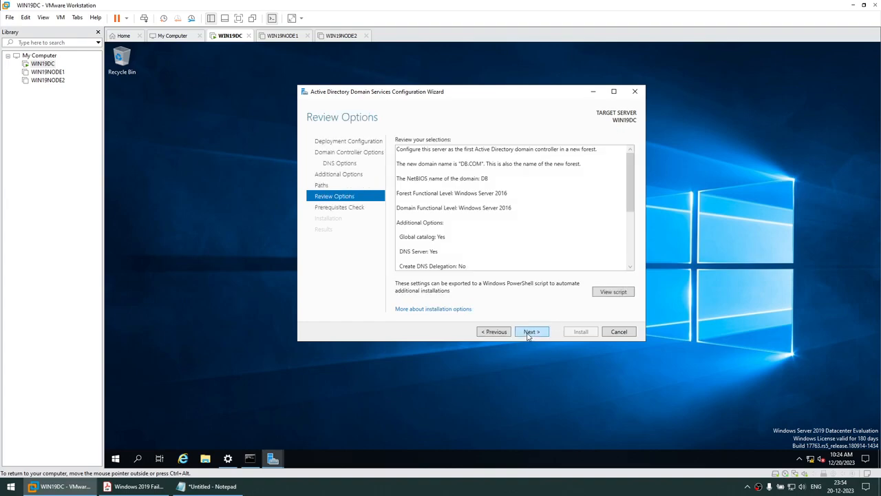
pyautogui.scroll(-3, 530, 189)
pyautogui.scroll(3, 474, 205)
pyautogui.scroll(-3, 474, 205)
pyautogui.click(528, 332)
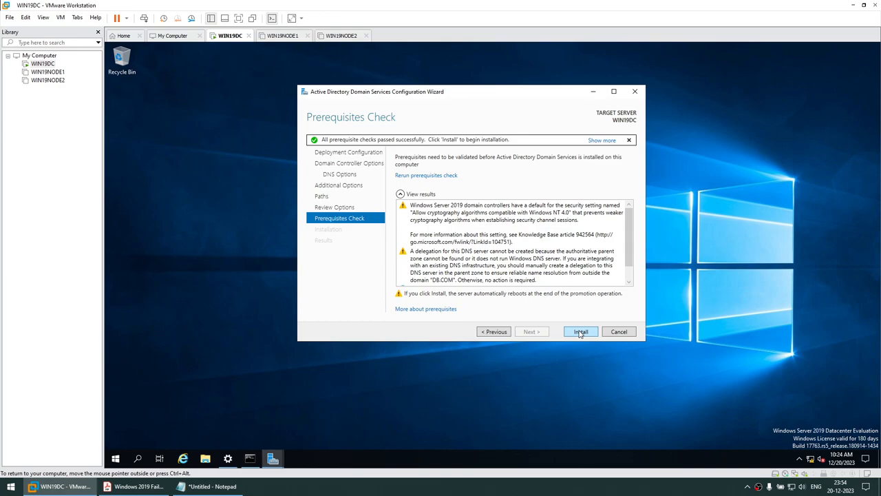
pyautogui.click(579, 334)
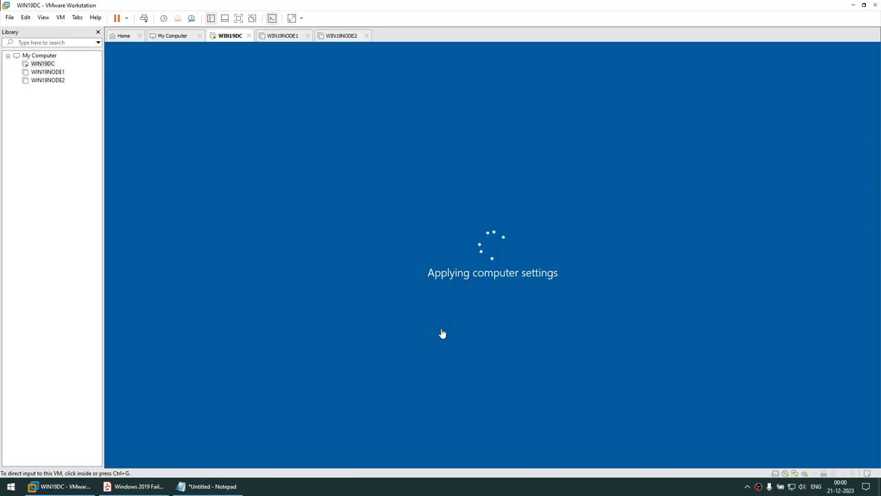
# - Wait for WIN19DC to reboot, briefly opening and closing the taskbar calendar
pyautogui.moveTo(839, 490)
pyautogui.click(838, 483)
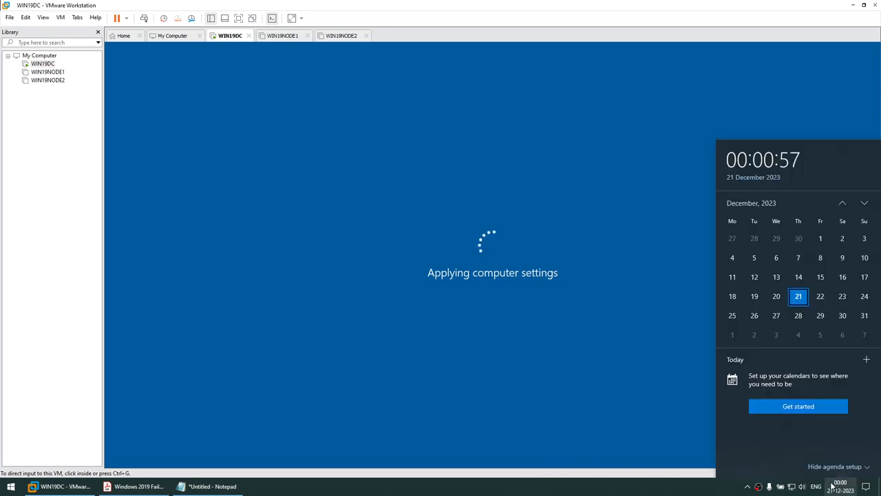
pyautogui.click(617, 491)
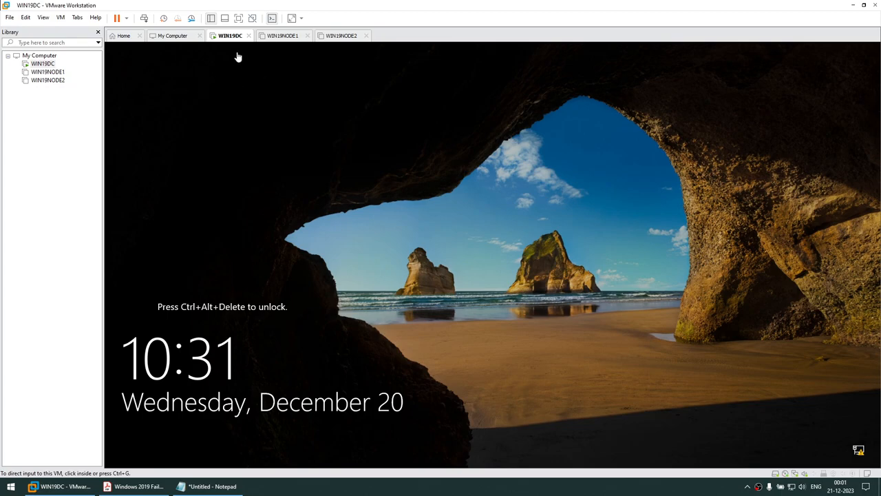
# - Send Ctrl+Alt+Del to the VM and sign in with the administrator password
pyautogui.click(60, 17)
pyautogui.click(84, 65)
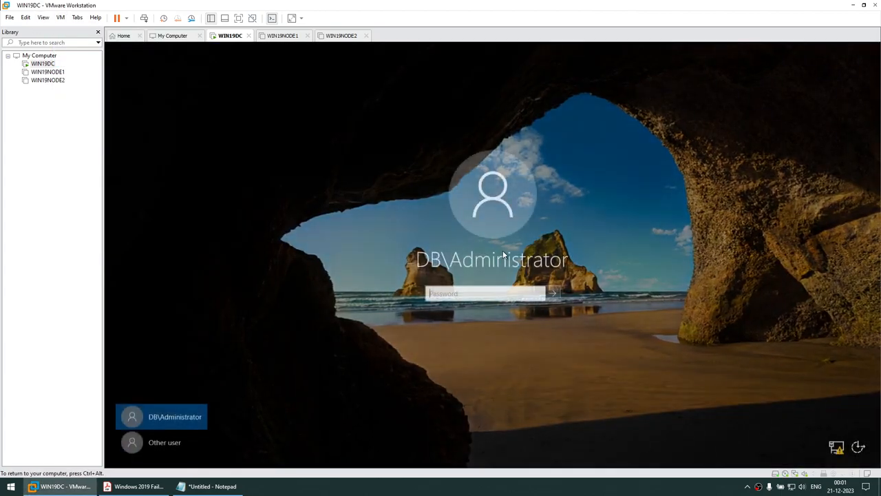
pyautogui.write('•••••••')
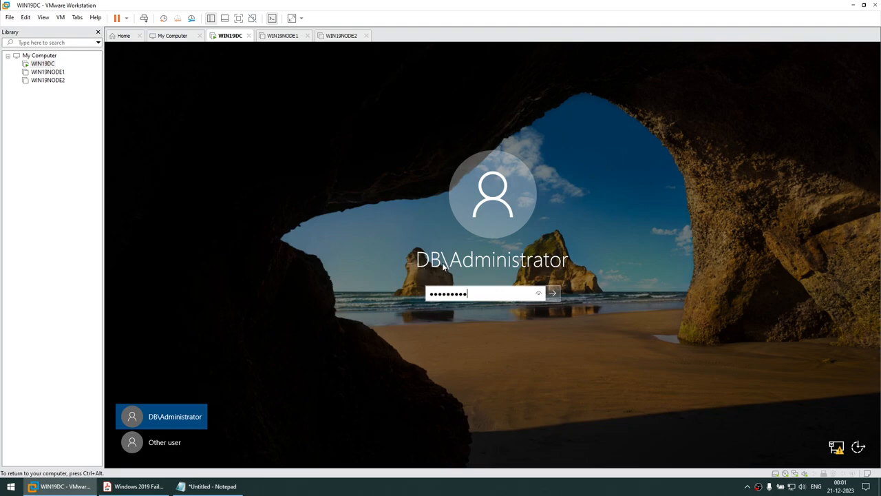
pyautogui.press('Return')
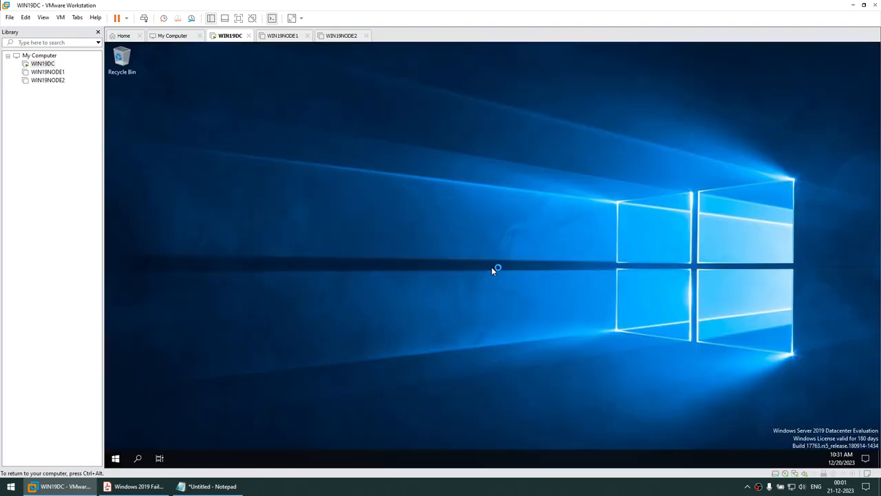
# - Check This PC's system properties show domain DB.COM, then close those windows and Server Manager
pyautogui.press('super+e')
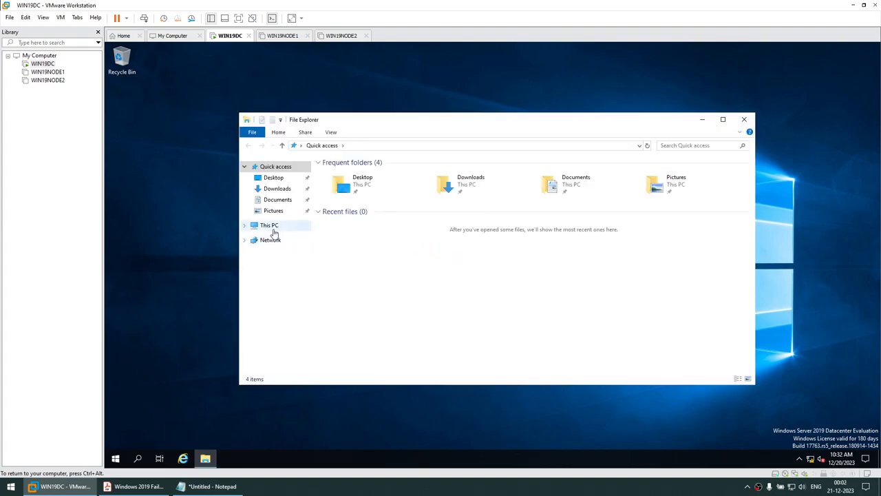
pyautogui.rightClick(272, 229)
pyautogui.click(373, 350)
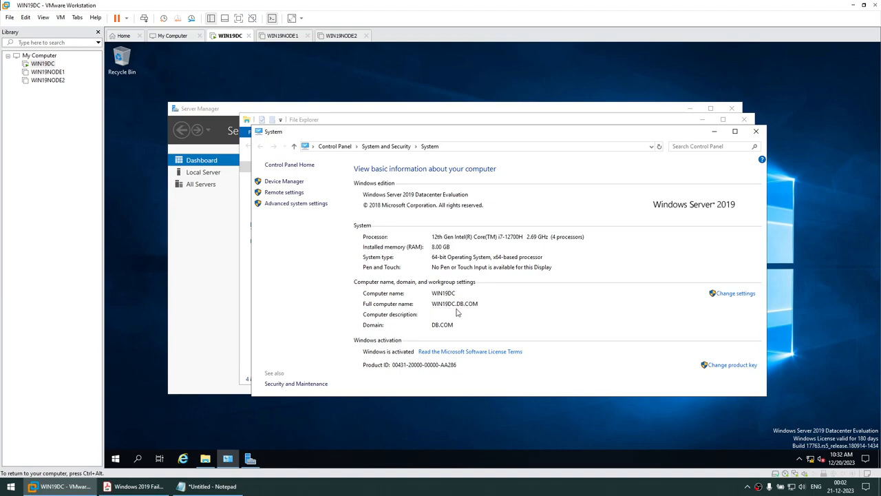
pyautogui.click(756, 131)
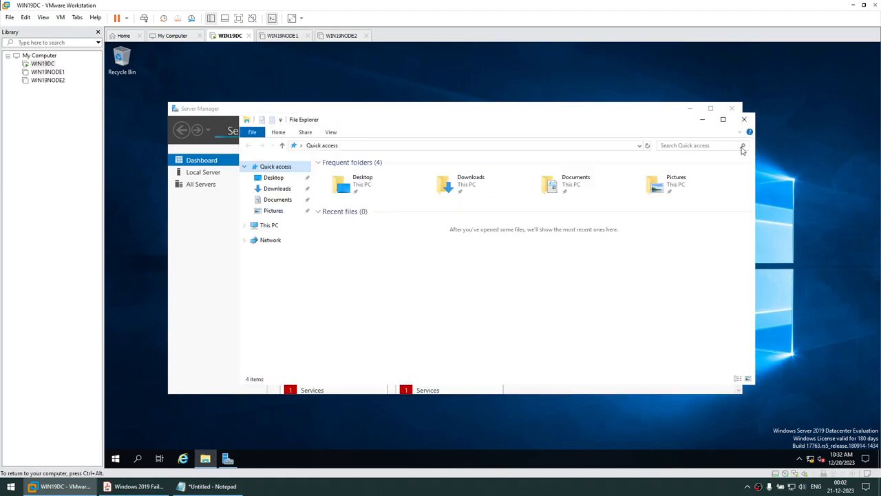
pyautogui.click(743, 121)
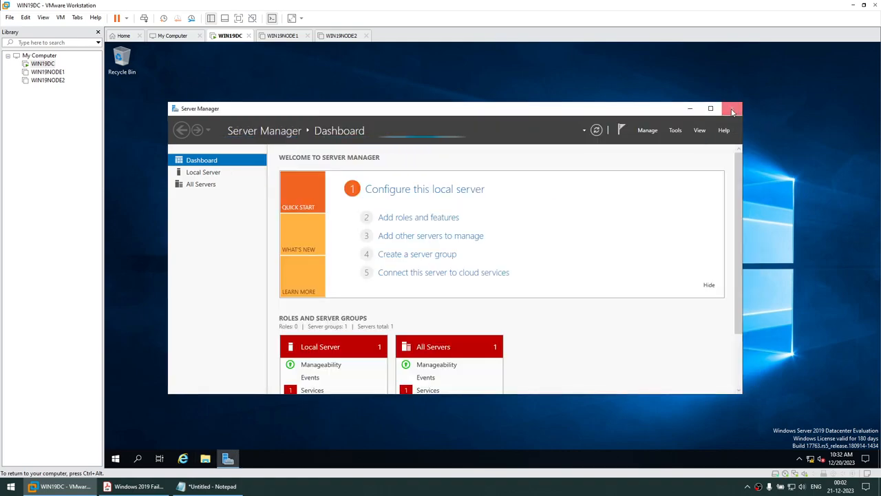
pyautogui.click(732, 109)
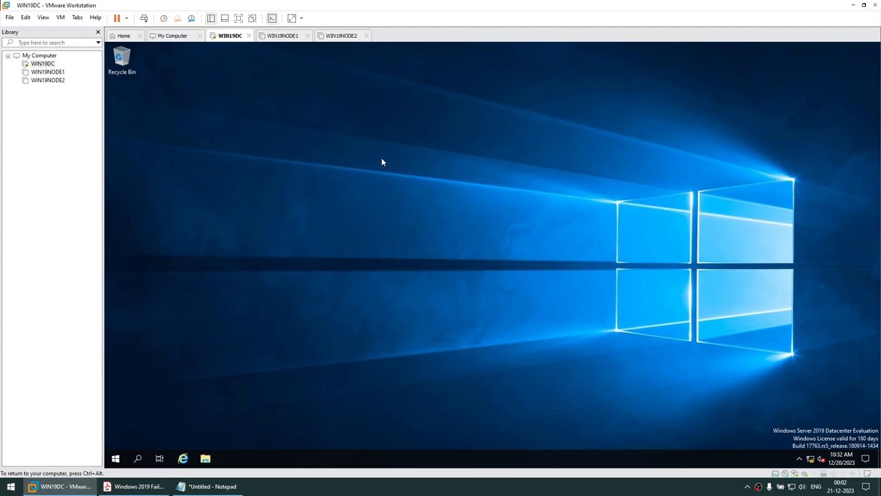
# - Select the 'iSCSI Target Server' step in the PDF guide and return to the VM
pyautogui.click(134, 486)
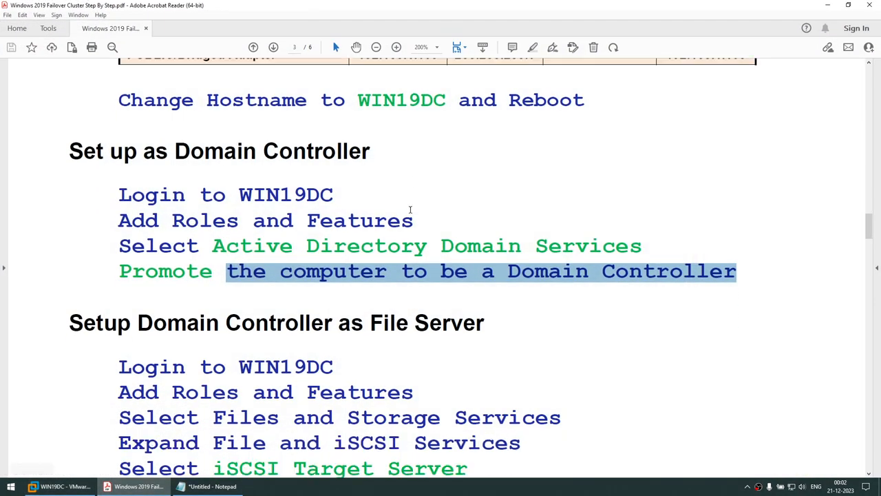
pyautogui.moveTo(71, 153); pyautogui.dragTo(497, 271)
pyautogui.scroll(-5, 496, 271)
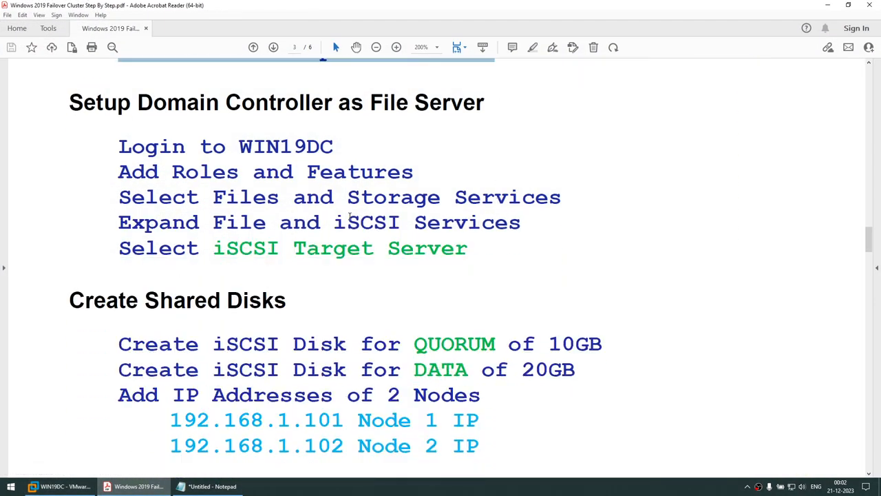
pyautogui.moveTo(215, 250); pyautogui.dragTo(468, 252)
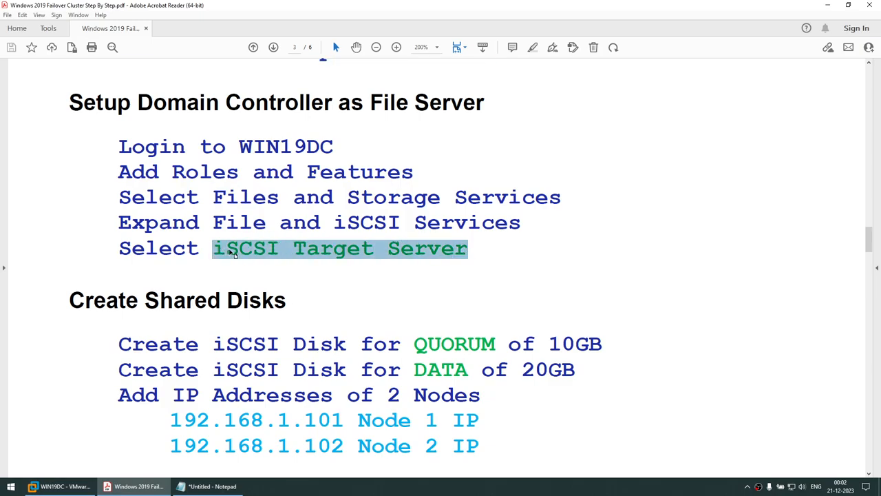
pyautogui.click(62, 486)
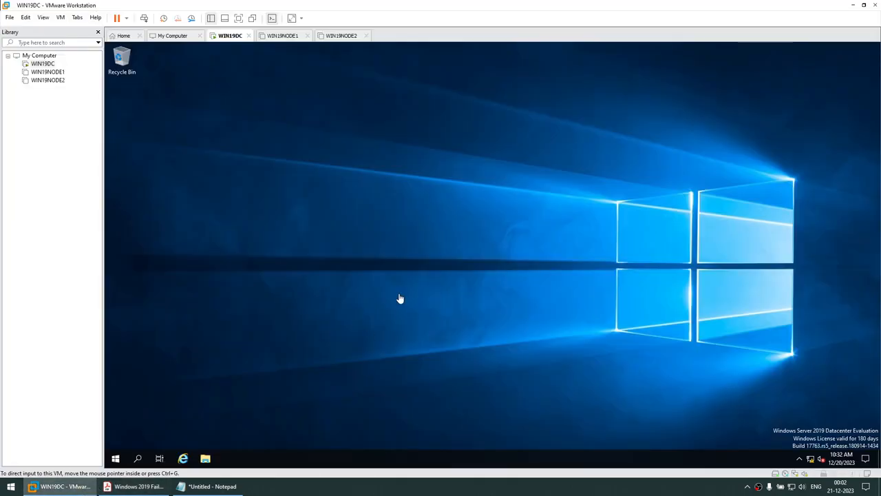
# - Open Command Prompt and run netstat -an | findstr LISTEN
pyautogui.click(116, 459)
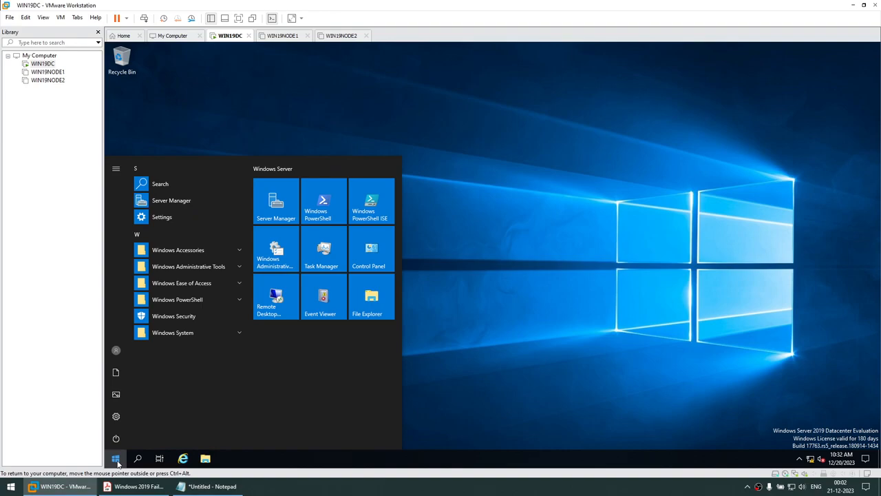
pyautogui.write('cmd')
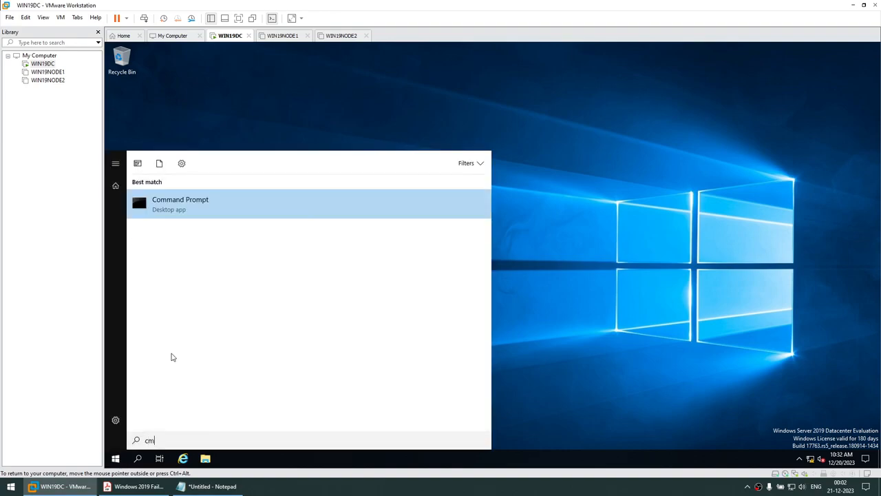
pyautogui.press('Return')
pyautogui.moveTo(429, 144); pyautogui.dragTo(394, 119)
pyautogui.write('netstat')
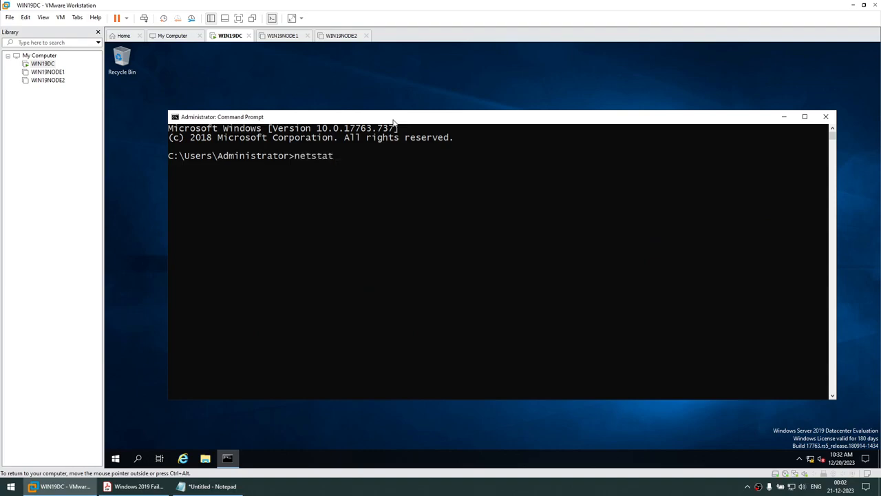
pyautogui.write(' -an | findstr LISTEN')
pyautogui.press('Return')
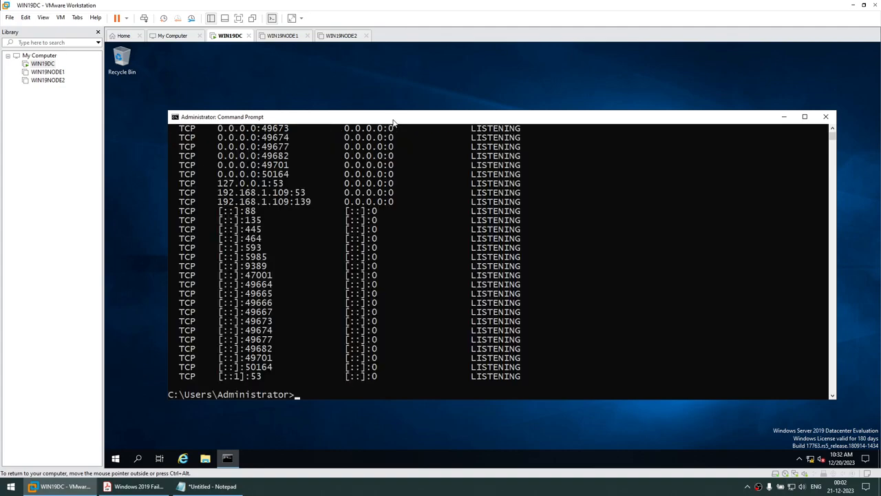
# - Clear the console, rerun netstat filtered by findstr 326 showing 3268 and 3269, then launch Server Manager
pyautogui.write('cls')
pyautogui.press('Return')
pyautogui.press('Up')
pyautogui.press('Up')
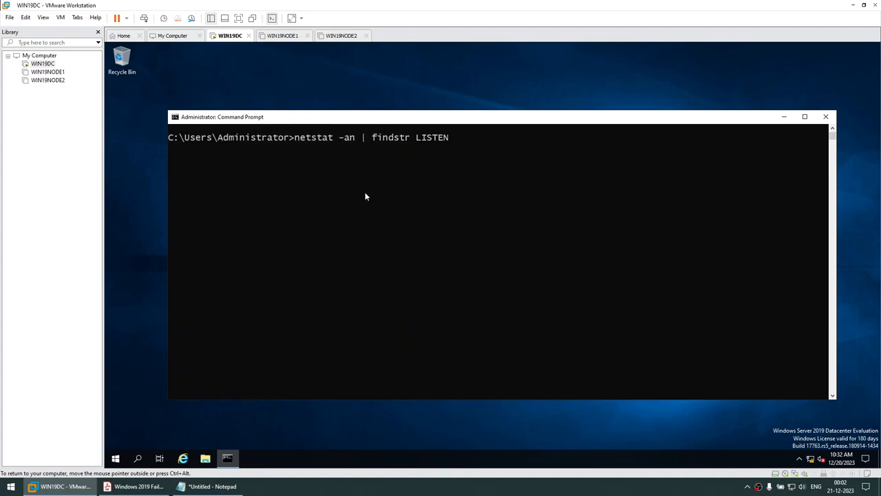
pyautogui.write('| findstr 3260')
pyautogui.press('BackSpace')
pyautogui.press('Return')
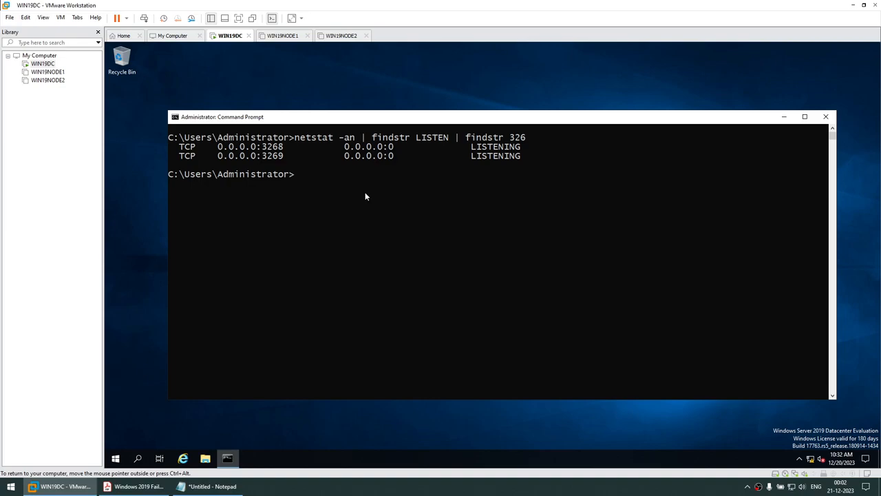
pyautogui.click(112, 459)
pyautogui.click(285, 210)
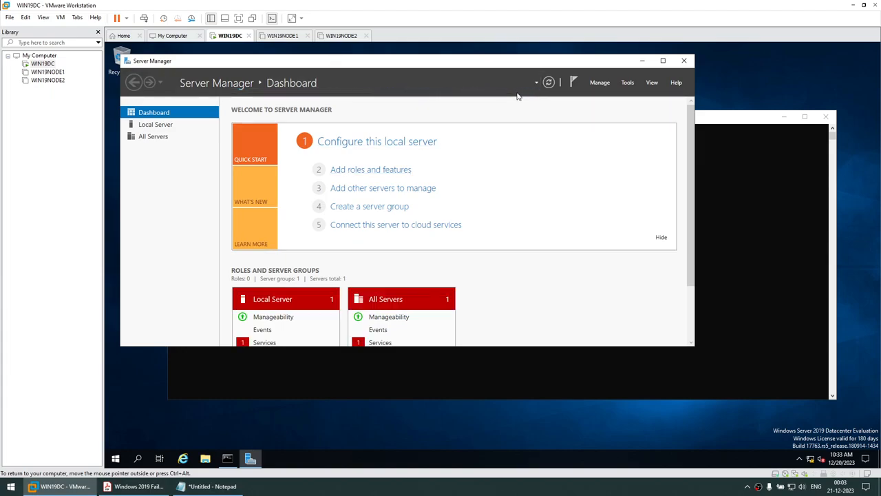
# - In Add Roles and Features, select the iSCSI Target Server role under File and iSCSI Services
pyautogui.click(387, 172)
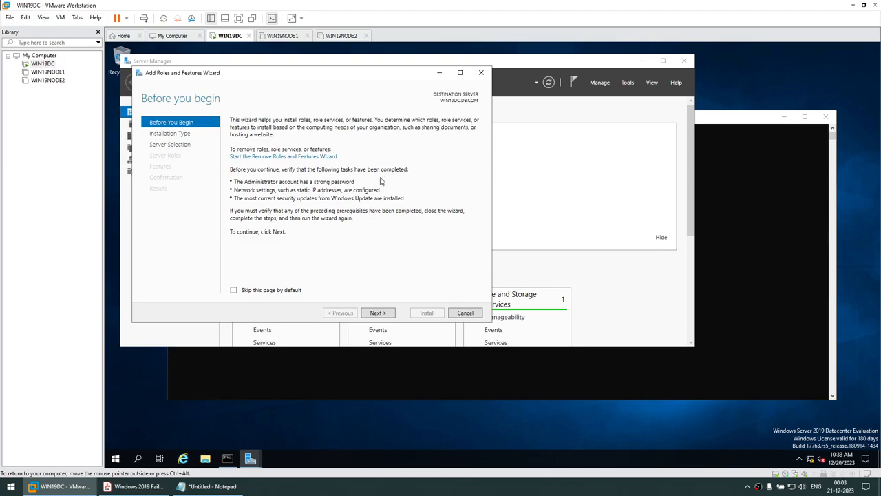
pyautogui.click(372, 315)
pyautogui.click(372, 315)
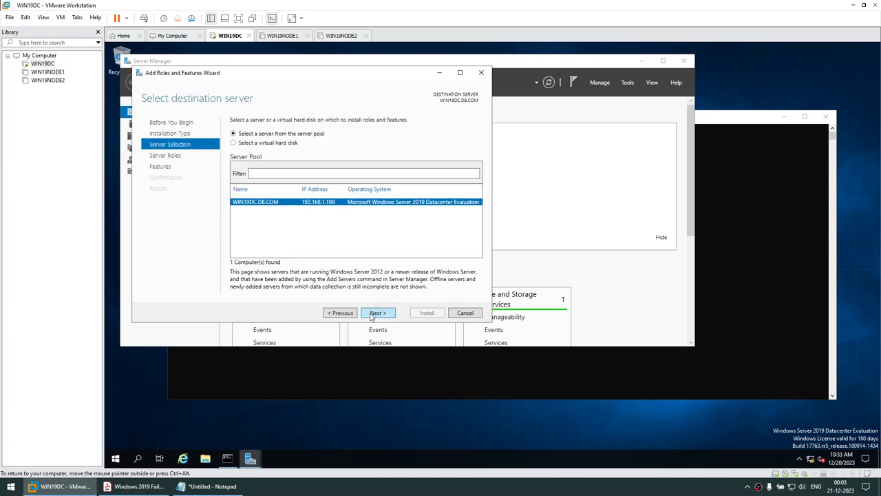
pyautogui.click(371, 315)
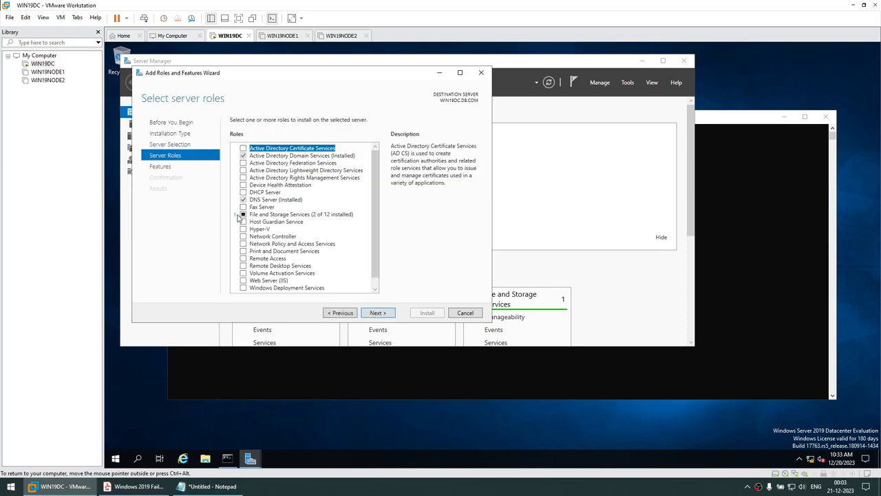
pyautogui.click(237, 216)
pyautogui.click(244, 222)
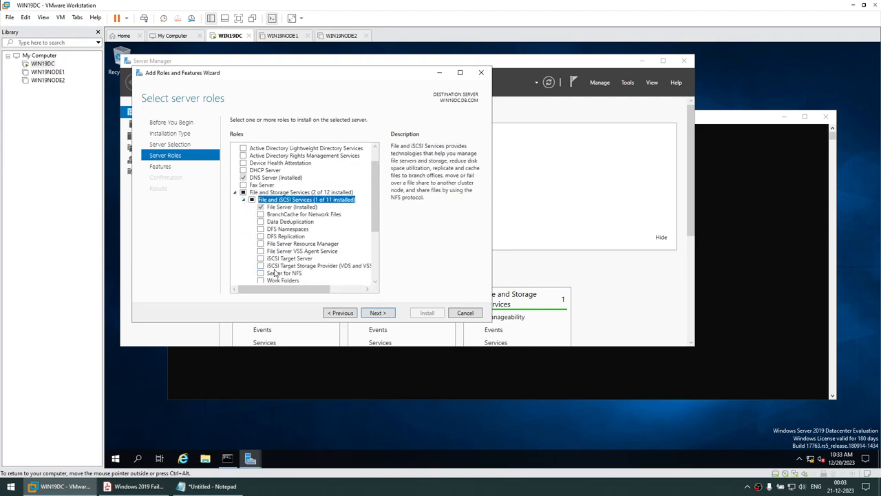
pyautogui.scroll(-1, 275, 273)
pyautogui.click(261, 258)
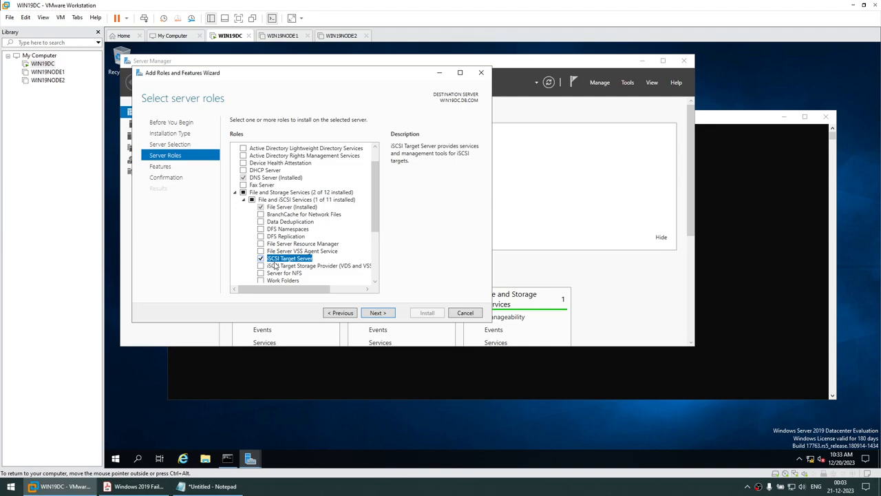
# - Install iSCSI Target Server with automatic restart allowed, then close the finished wizard
pyautogui.click(377, 312)
pyautogui.click(374, 313)
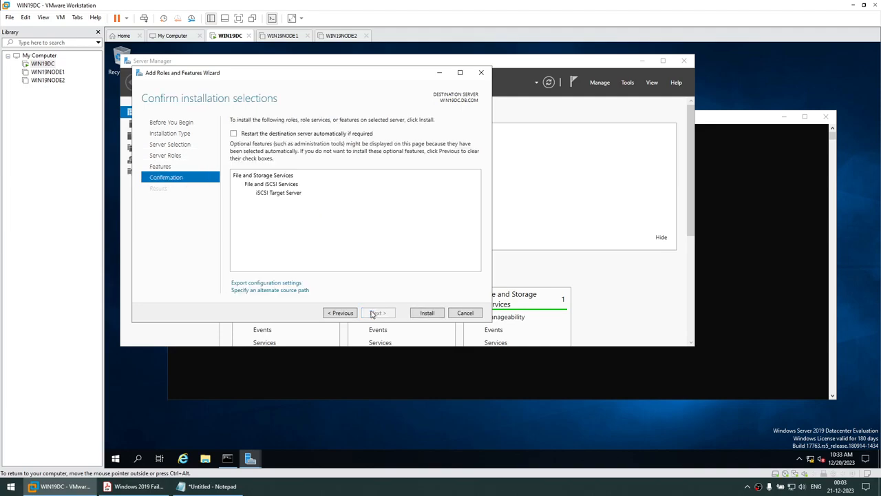
pyautogui.click(234, 133)
pyautogui.click(516, 285)
pyautogui.click(427, 313)
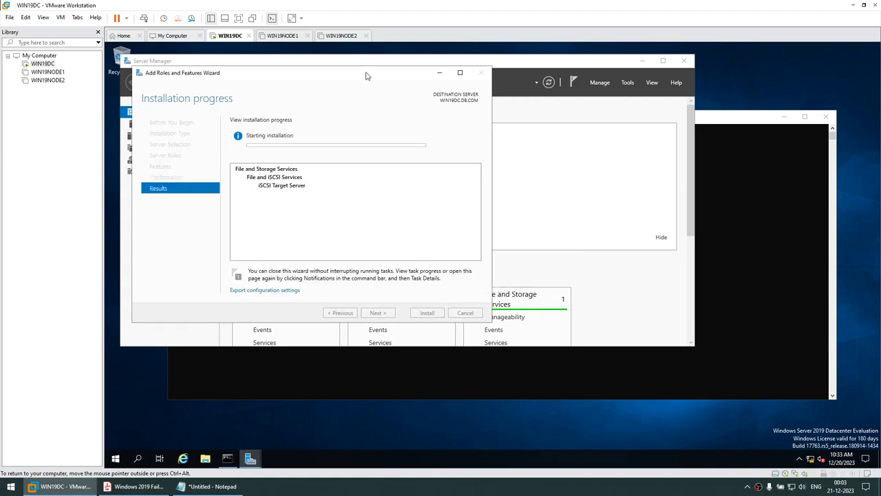
pyautogui.moveTo(364, 75); pyautogui.dragTo(525, 104)
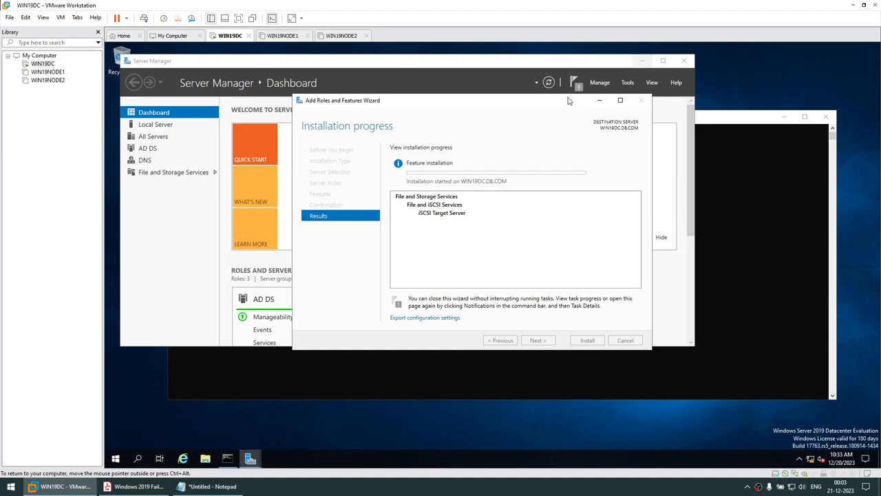
pyautogui.moveTo(472, 100); pyautogui.dragTo(409, 90)
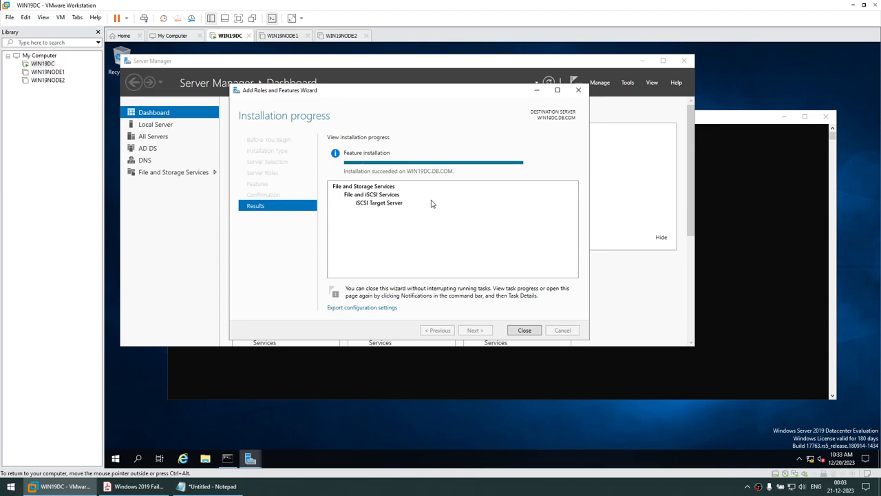
pyautogui.click(524, 331)
# - Rerun the netstat check and confirm port 3260 is listening on 192.168.1.109
pyautogui.click(484, 257)
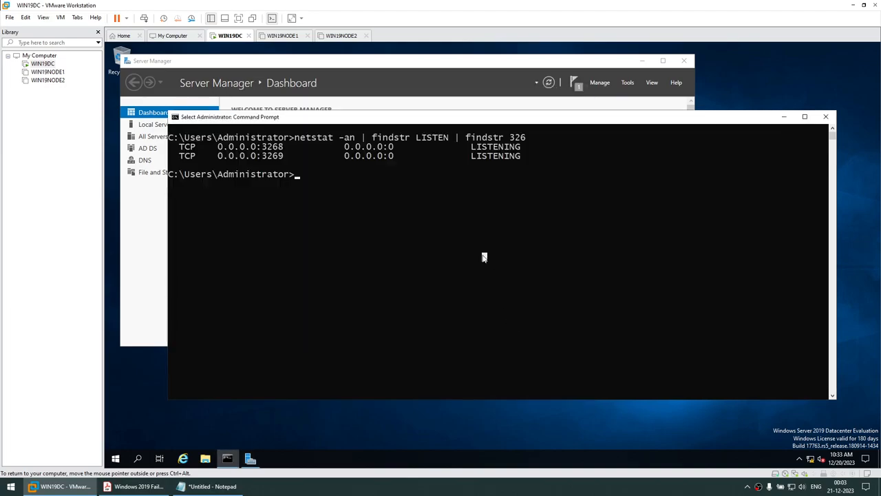
pyautogui.press('Escape')
pyautogui.press('Up')
pyautogui.press('Return')
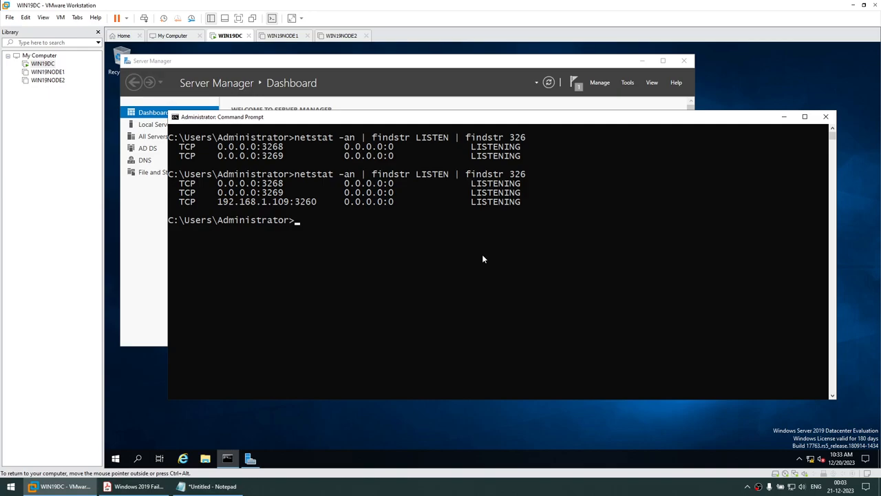
pyautogui.click(296, 203)
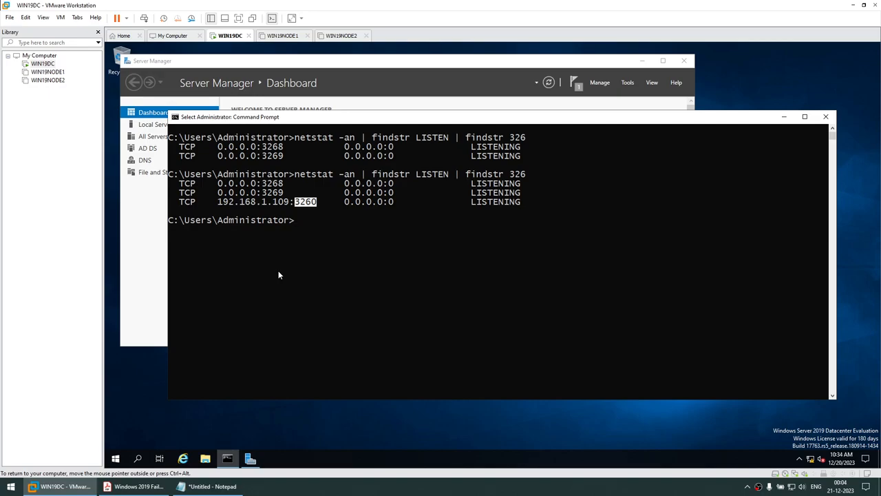
pyautogui.click(783, 116)
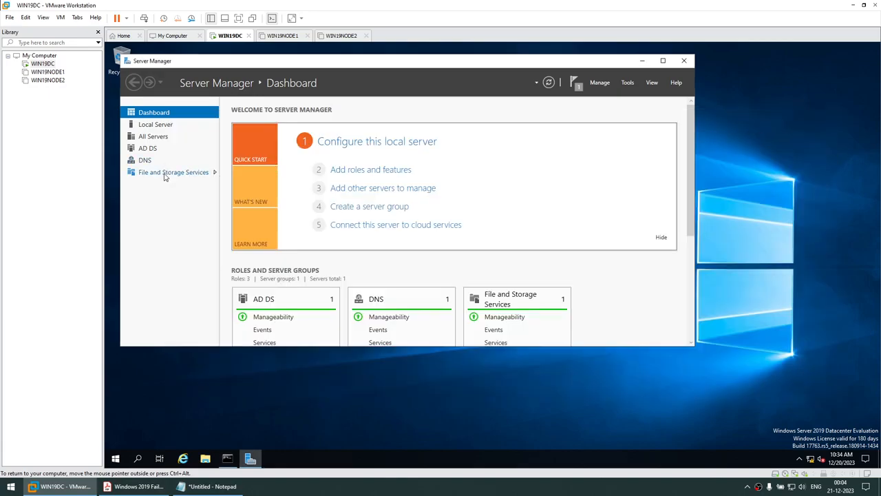
pyautogui.moveTo(346, 67); pyautogui.dragTo(436, 102)
# - From File and Storage Services > iSCSI, start a new iSCSI virtual disk stored on C:
pyautogui.click(285, 209)
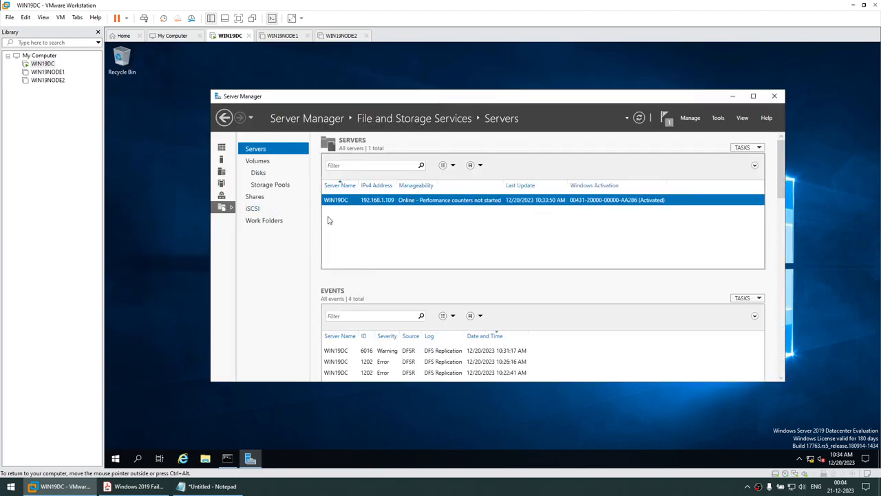
pyautogui.click(256, 207)
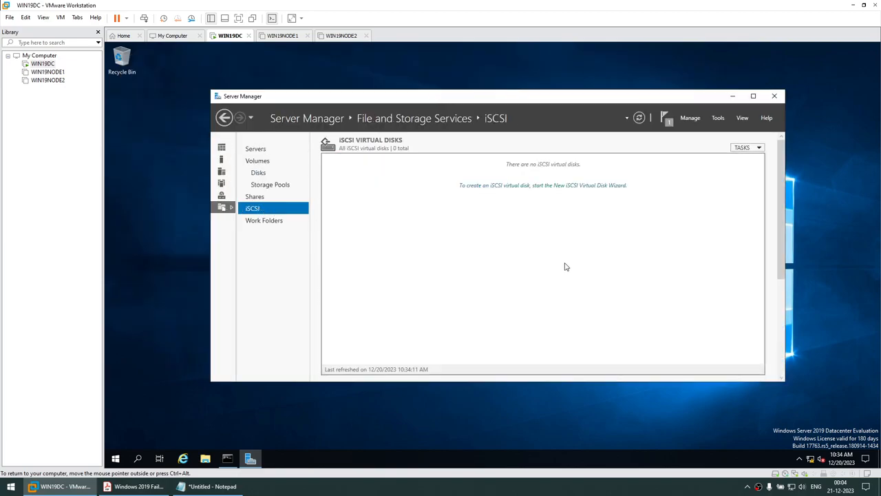
pyautogui.click(509, 186)
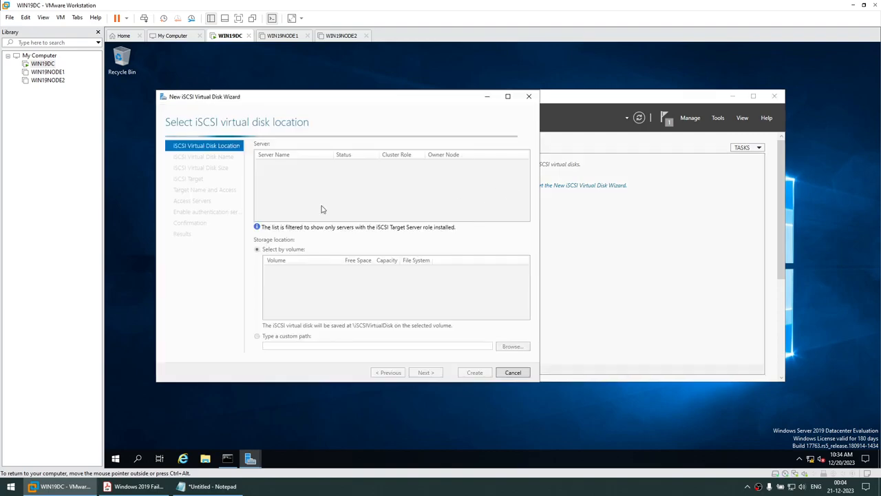
pyautogui.click(277, 270)
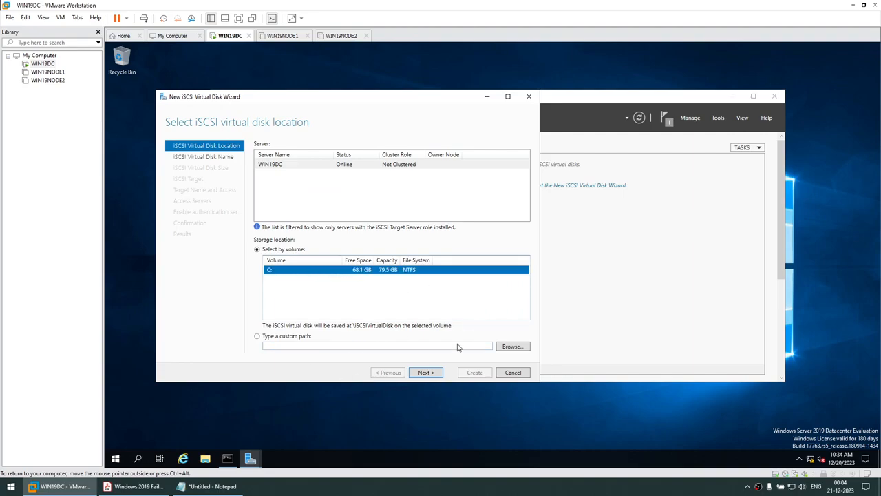
# - Name the virtual disk QUORUM and give it a 10 GB size
pyautogui.click(437, 372)
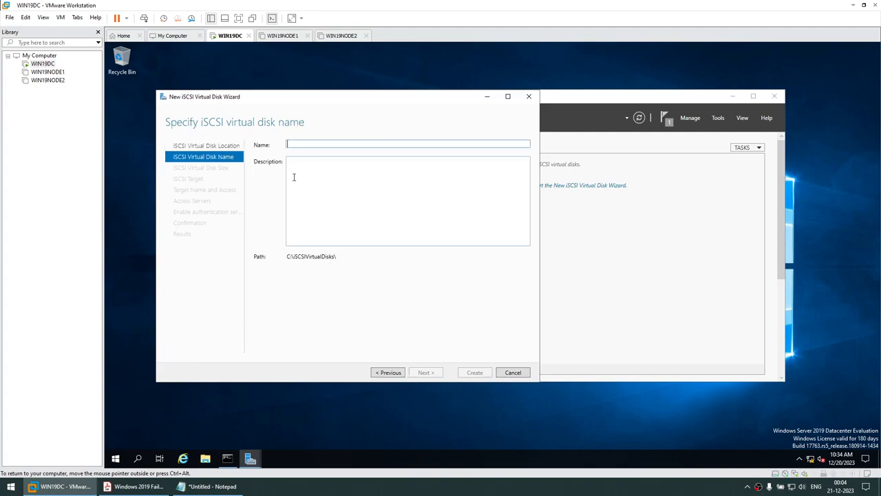
pyautogui.write('QUORUM')
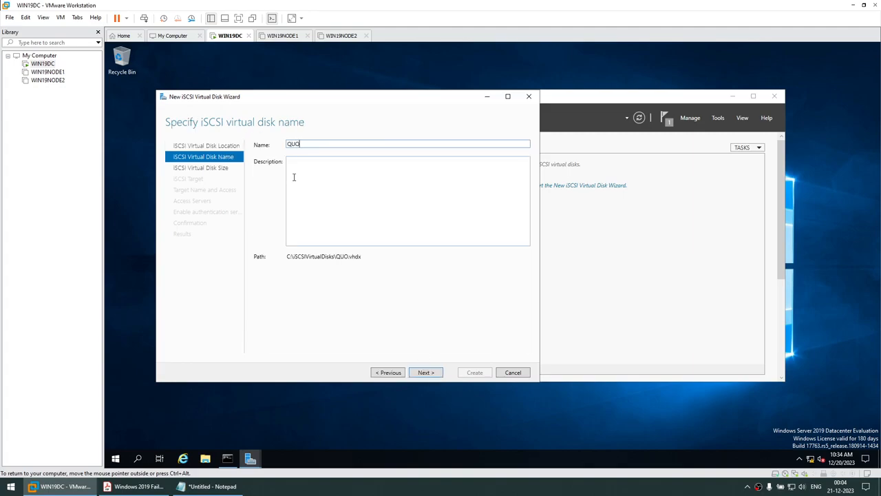
pyautogui.click(421, 372)
pyautogui.write('10')
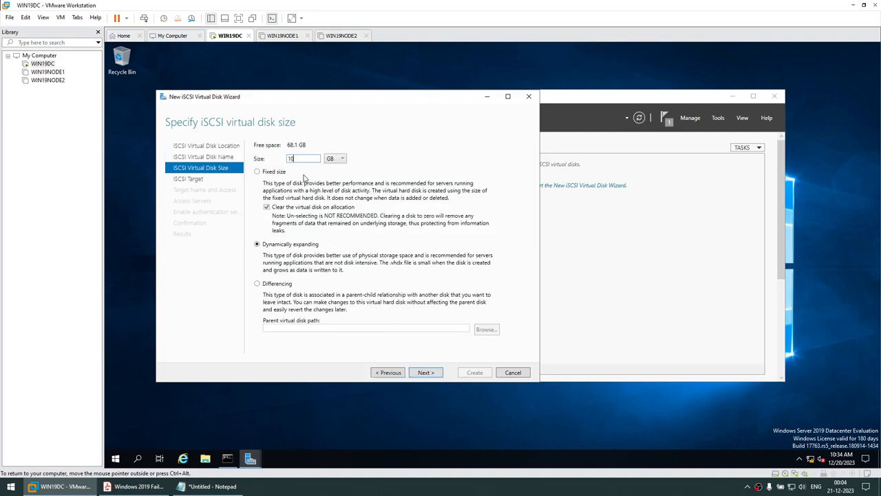
pyautogui.click(423, 373)
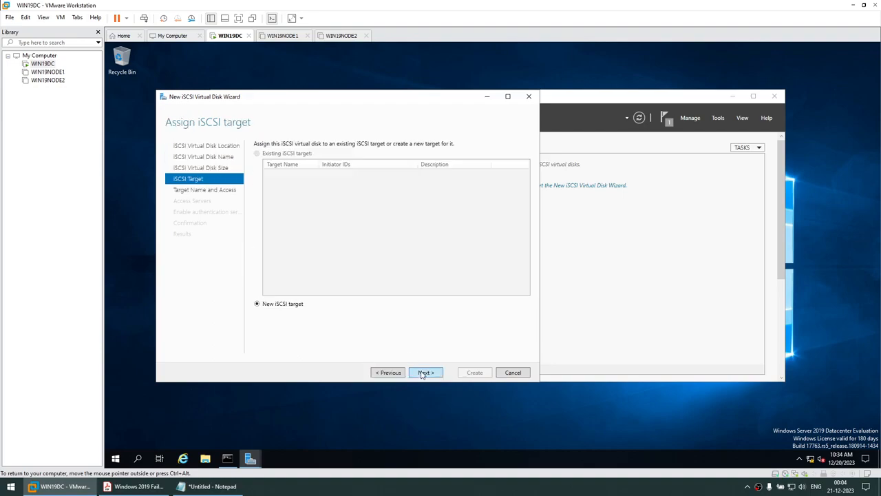